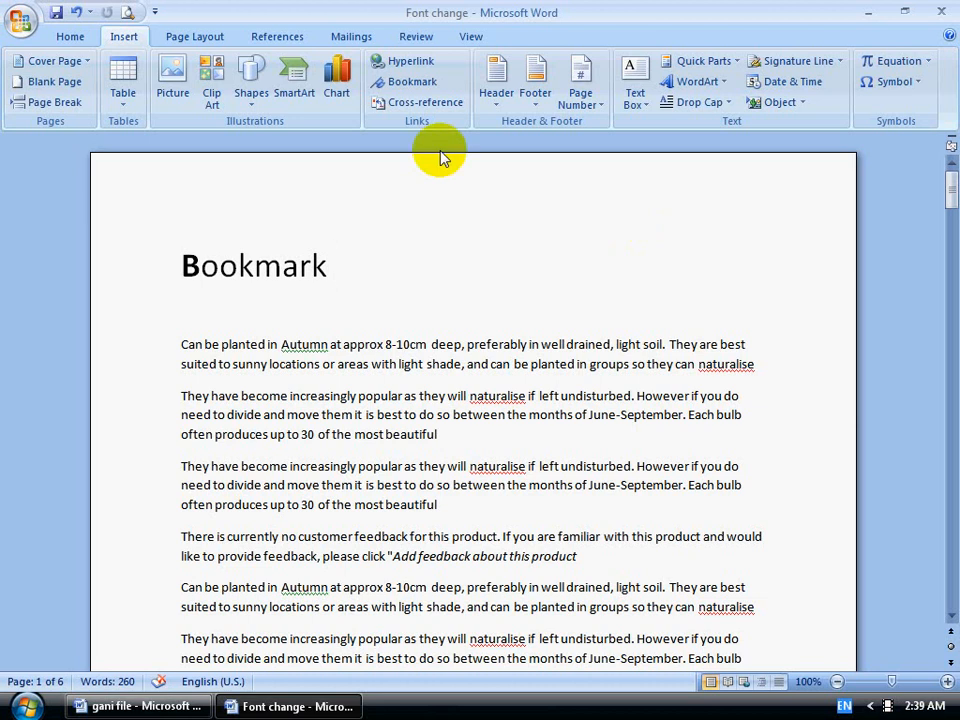
pyautogui.click(70, 36)
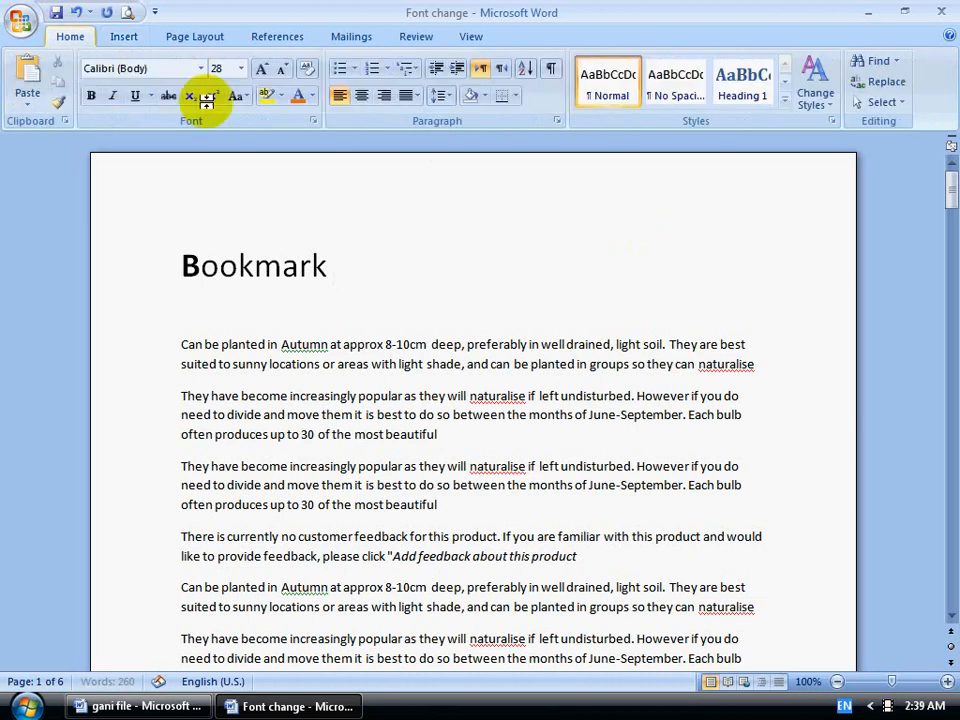
pyautogui.click(895, 61)
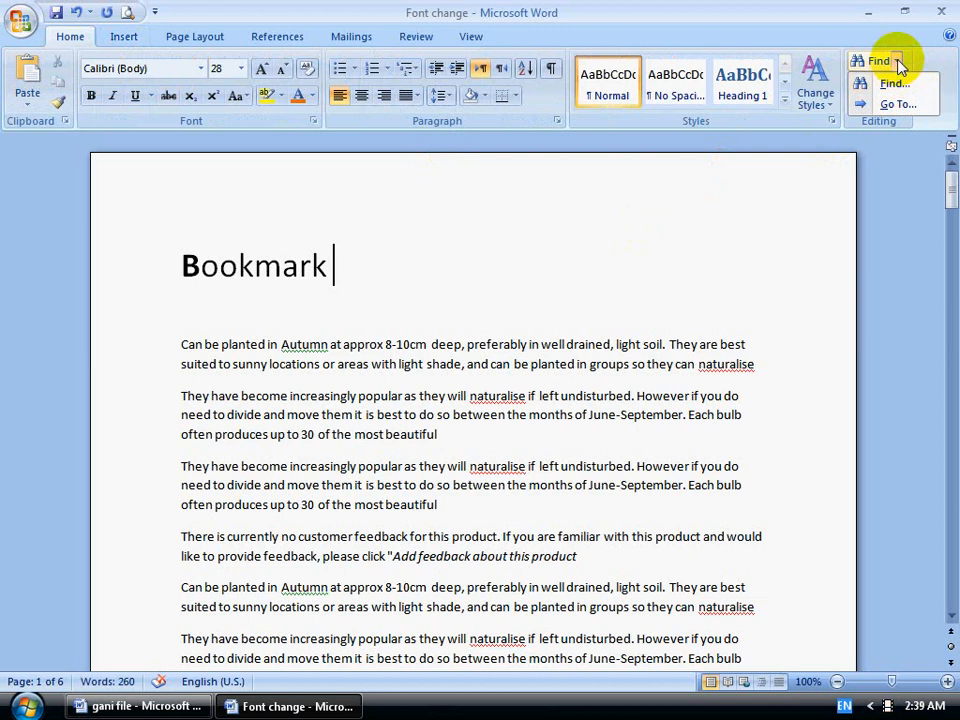
pyautogui.click(899, 62)
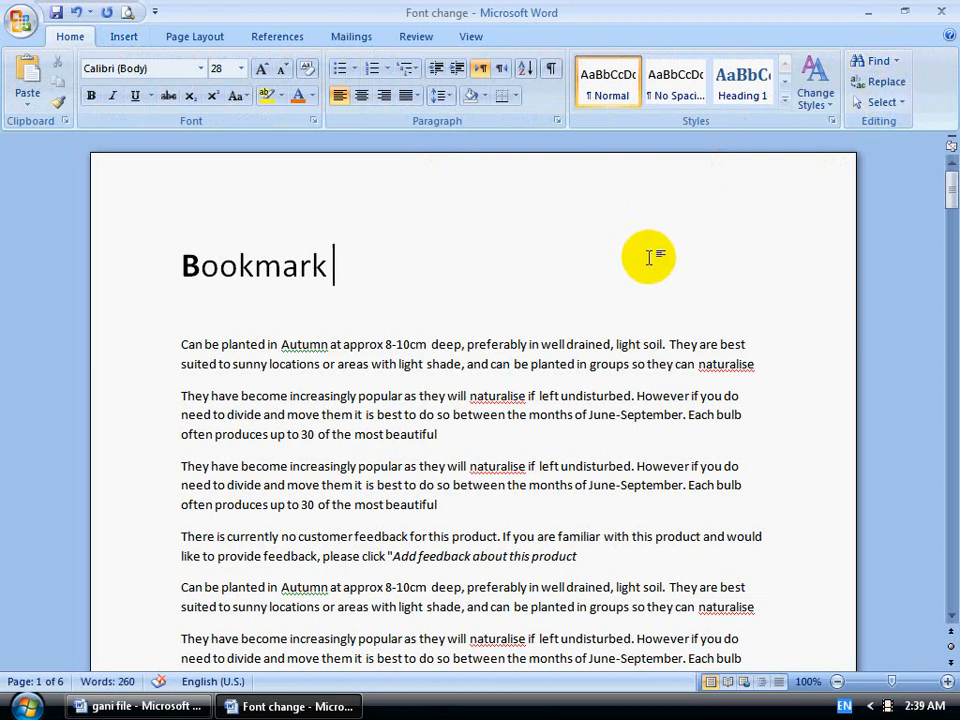
# Step: Look through the body text on the document's first page and return to the Bookmark heading
pyautogui.scroll(-2, 649, 255)
pyautogui.scroll(2, 649, 253)
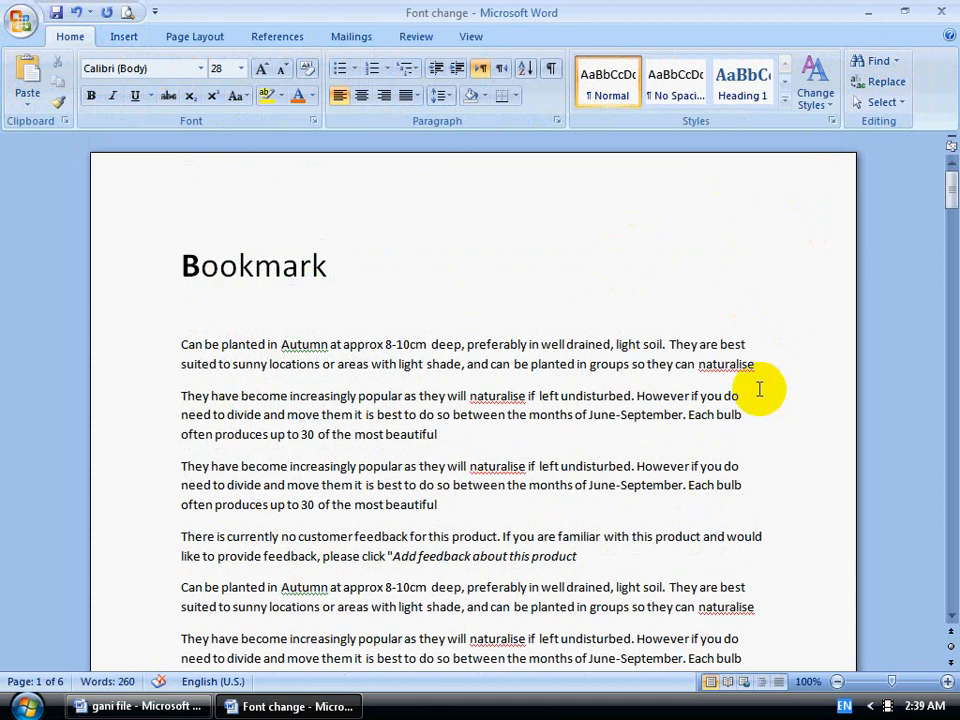
pyautogui.scroll(-3, 759, 387)
pyautogui.scroll(3, 758, 388)
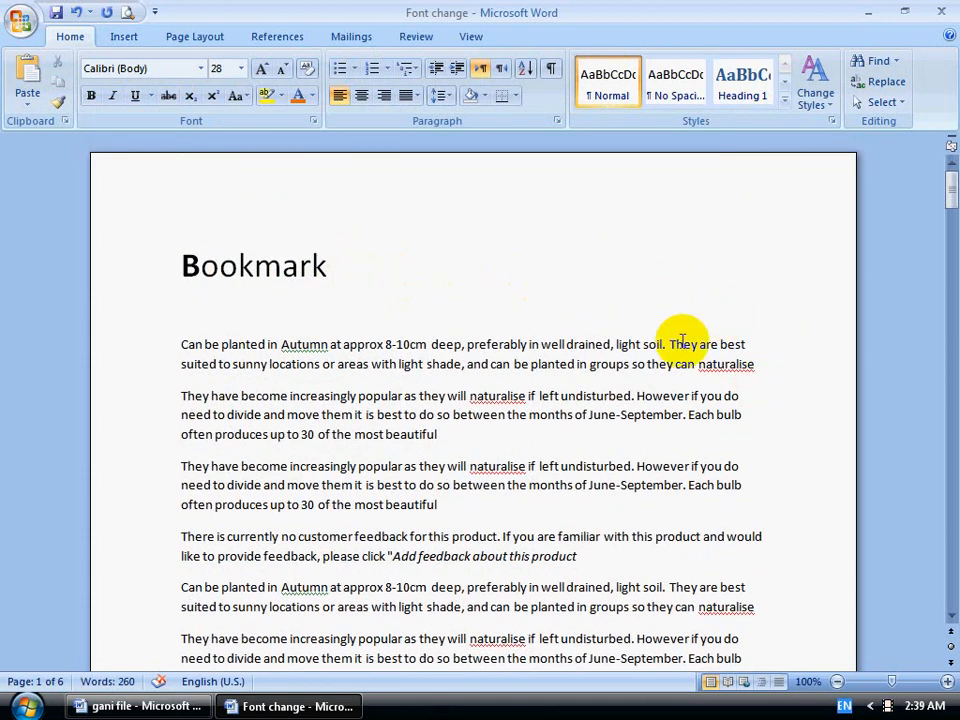
pyautogui.moveTo(669, 343); pyautogui.dragTo(754, 342)
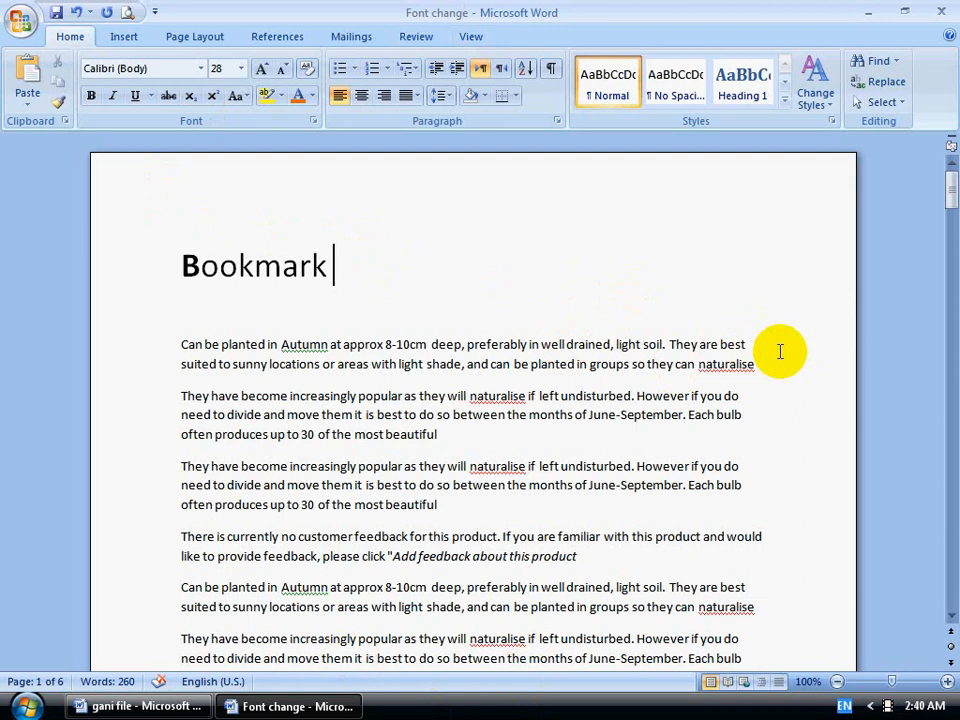
pyautogui.scroll(-5, 780, 351)
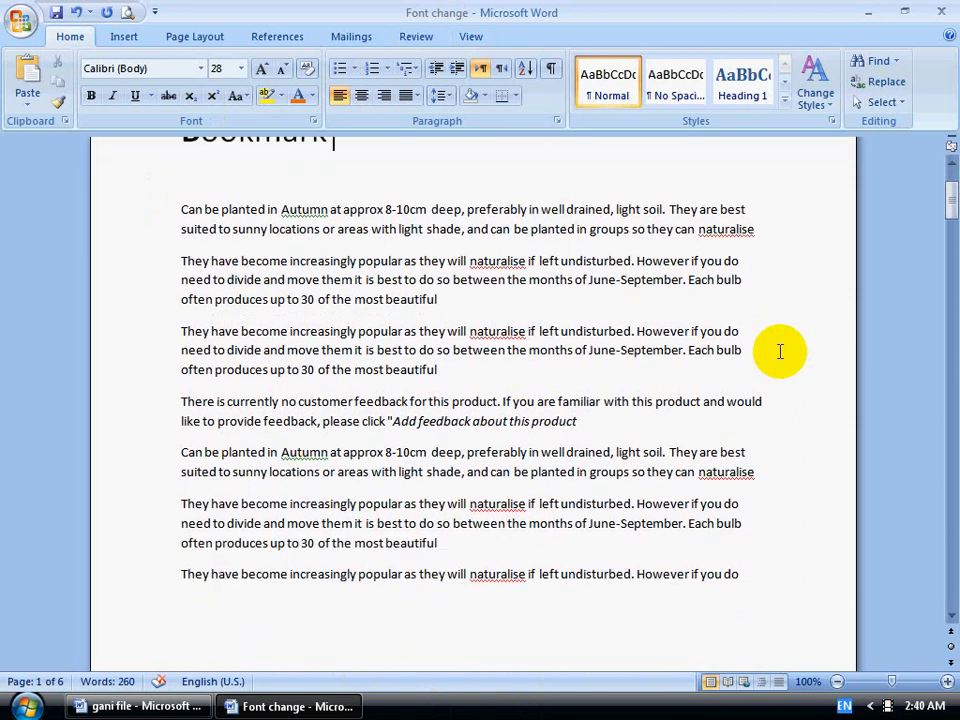
pyautogui.scroll(-2, 780, 351)
pyautogui.scroll(-3, 781, 351)
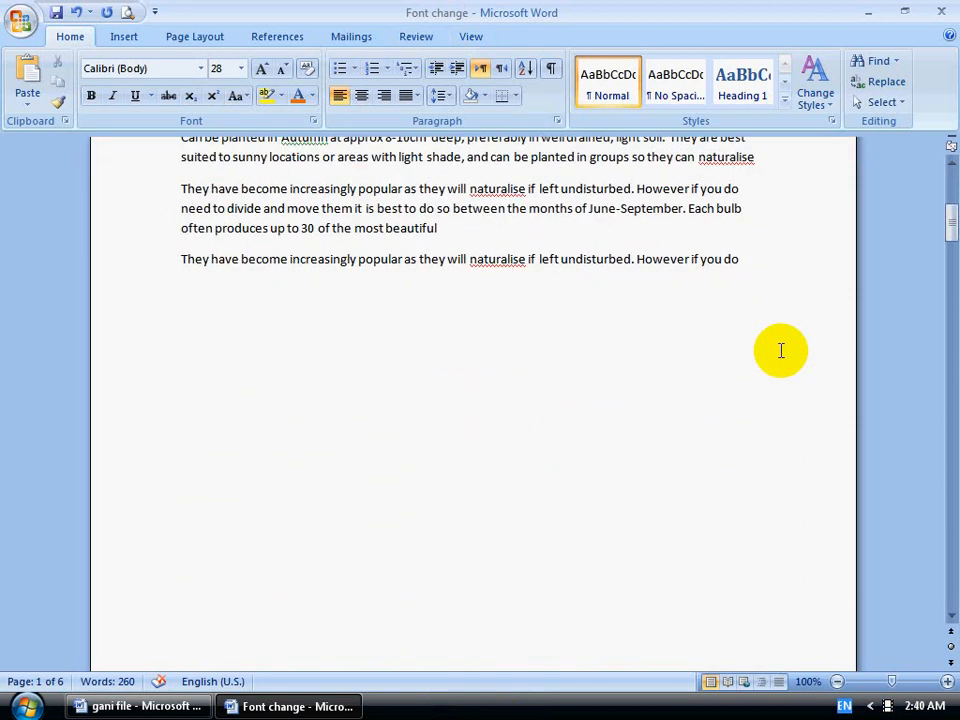
pyautogui.scroll(3, 781, 351)
pyautogui.scroll(7, 781, 351)
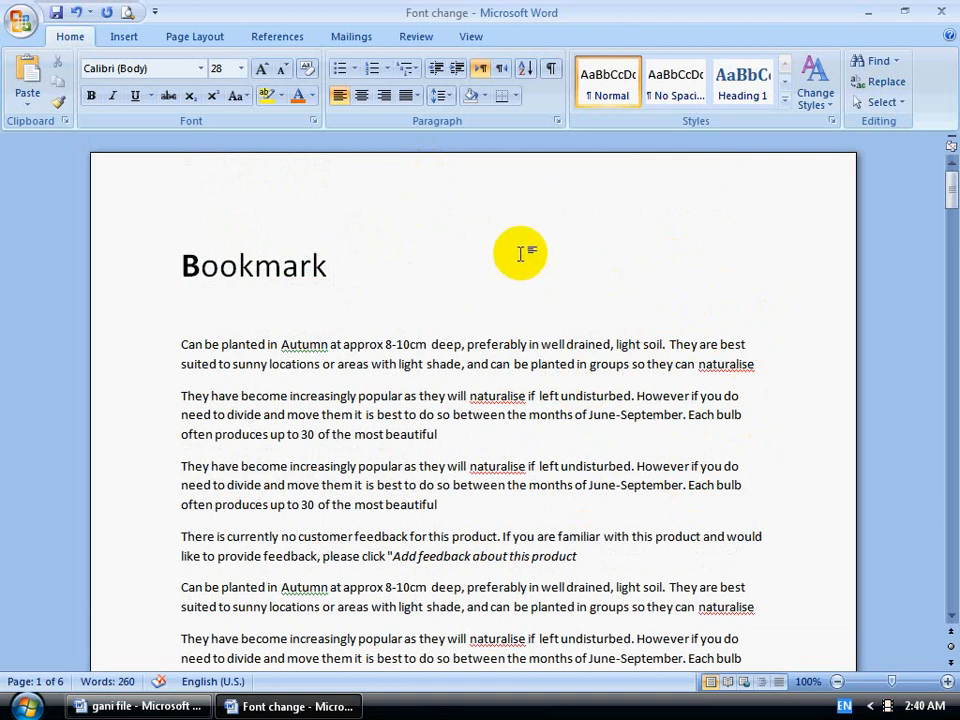
# Step: Delete the existing bookmarks pag2, youdo, months and canbe from the document and close the Bookmark dialog
pyautogui.click(454, 212)
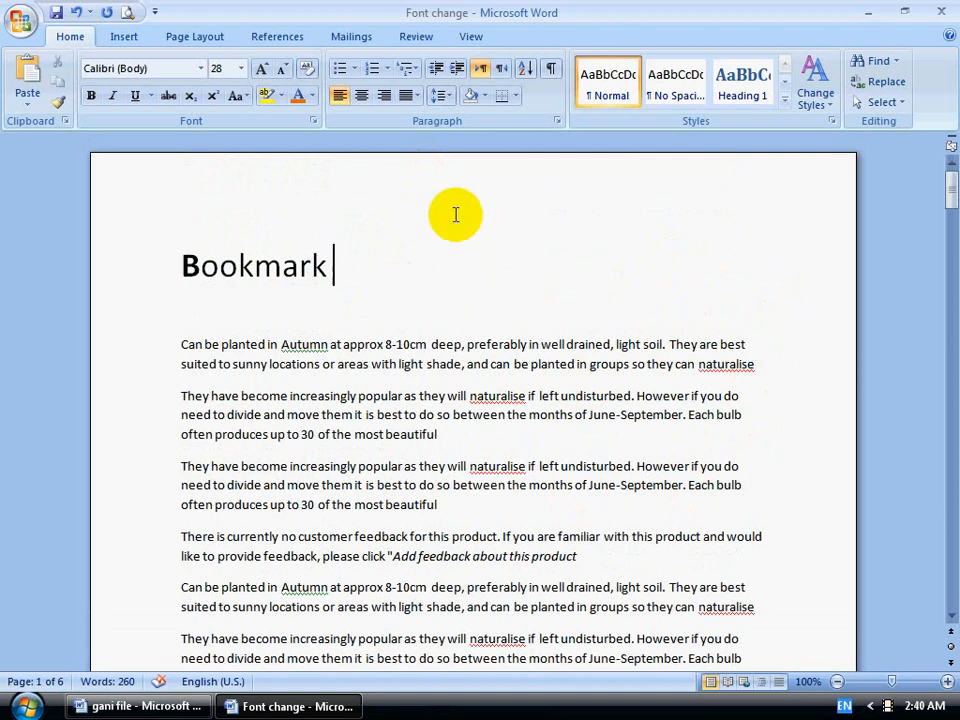
pyautogui.click(124, 36)
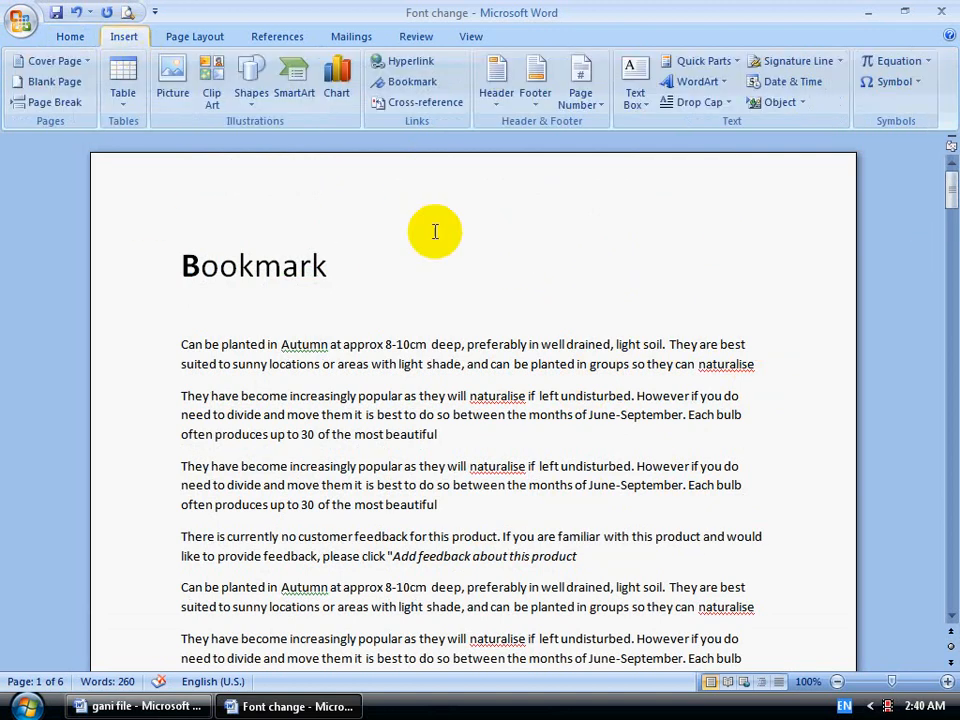
pyautogui.click(428, 86)
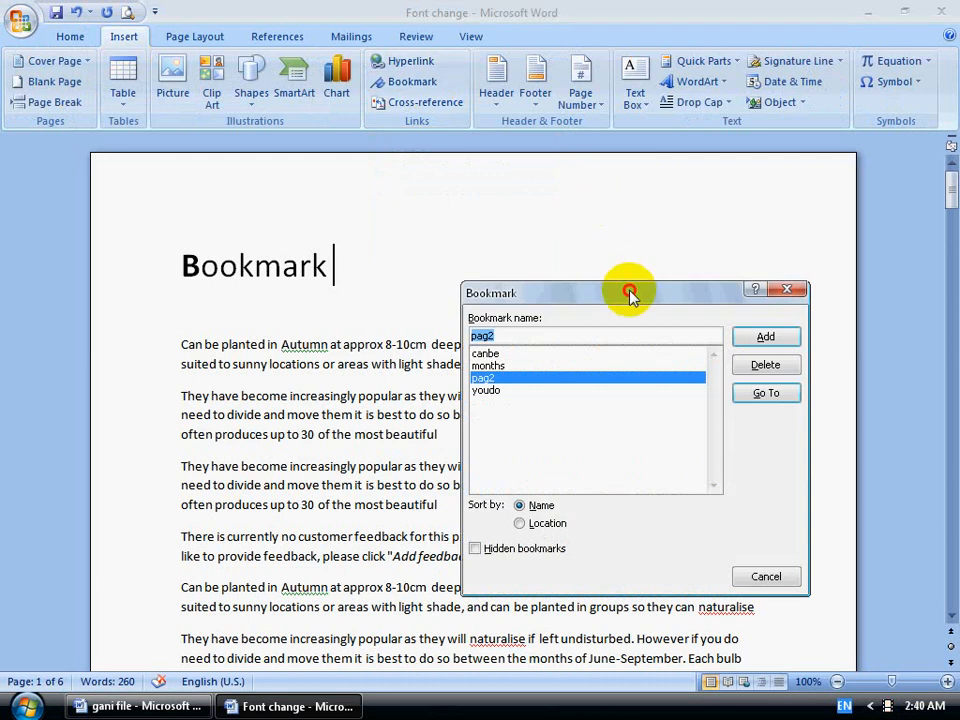
pyautogui.moveTo(629, 292); pyautogui.dragTo(581, 216)
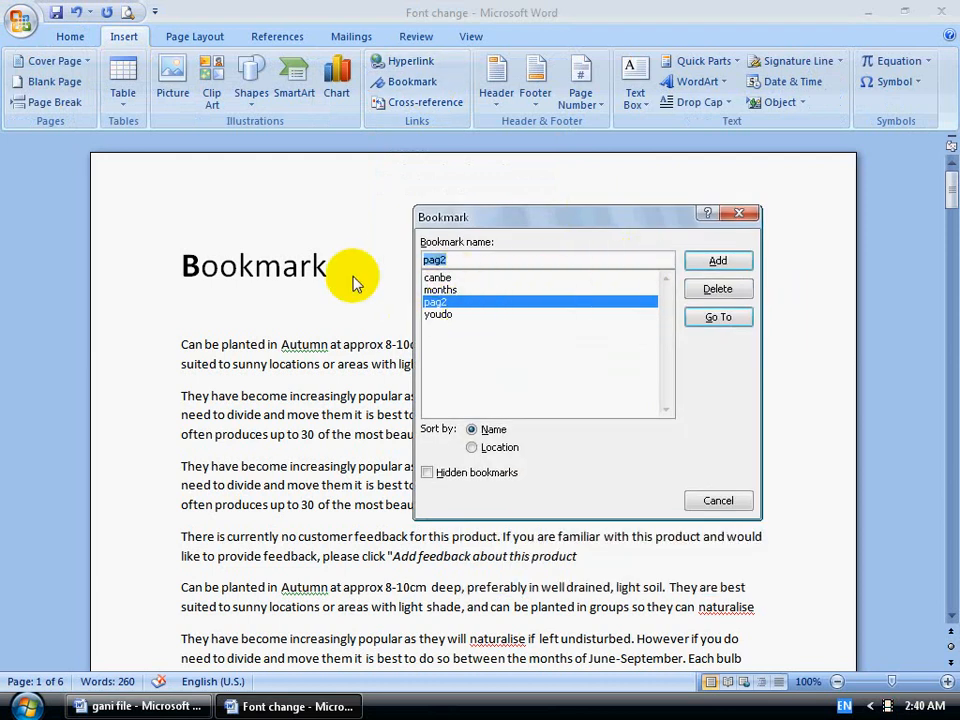
pyautogui.click(718, 289)
pyautogui.click(444, 303)
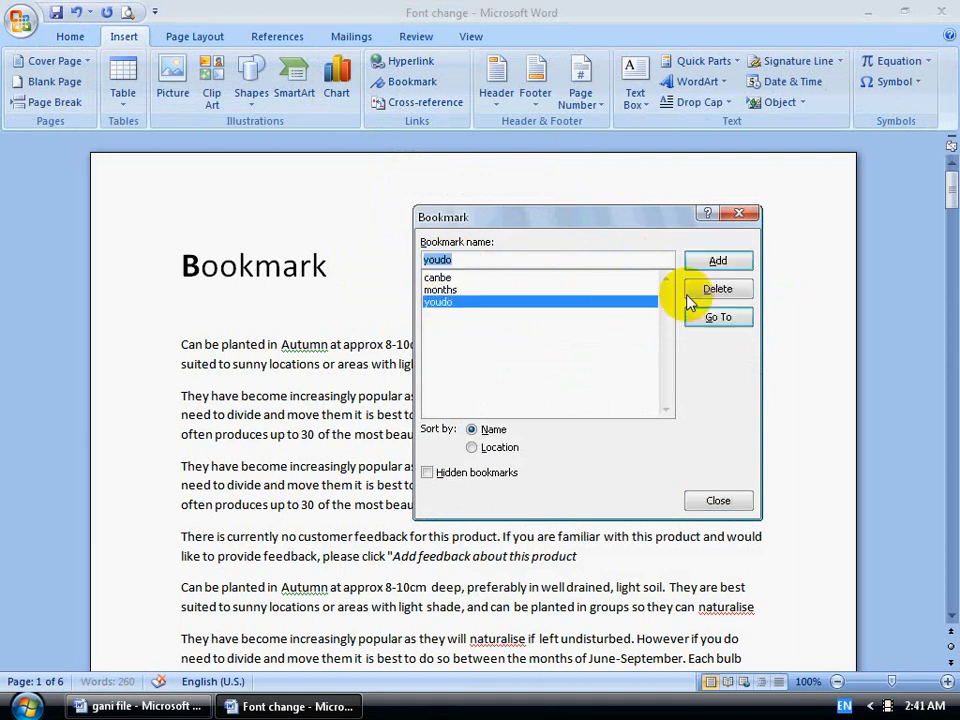
pyautogui.click(708, 290)
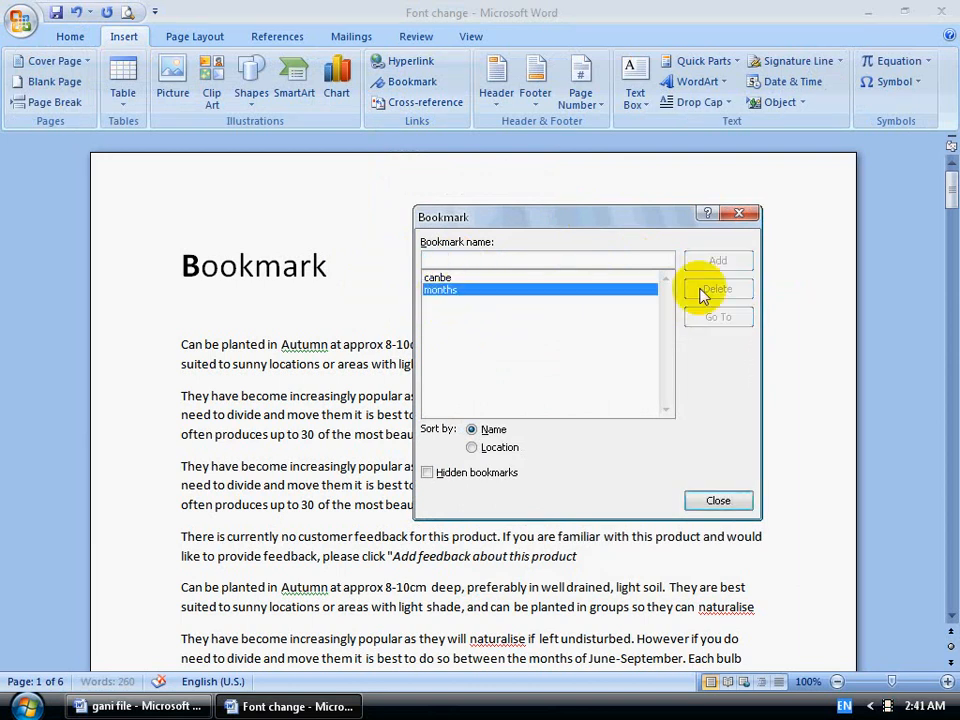
pyautogui.click(713, 289)
pyautogui.click(438, 279)
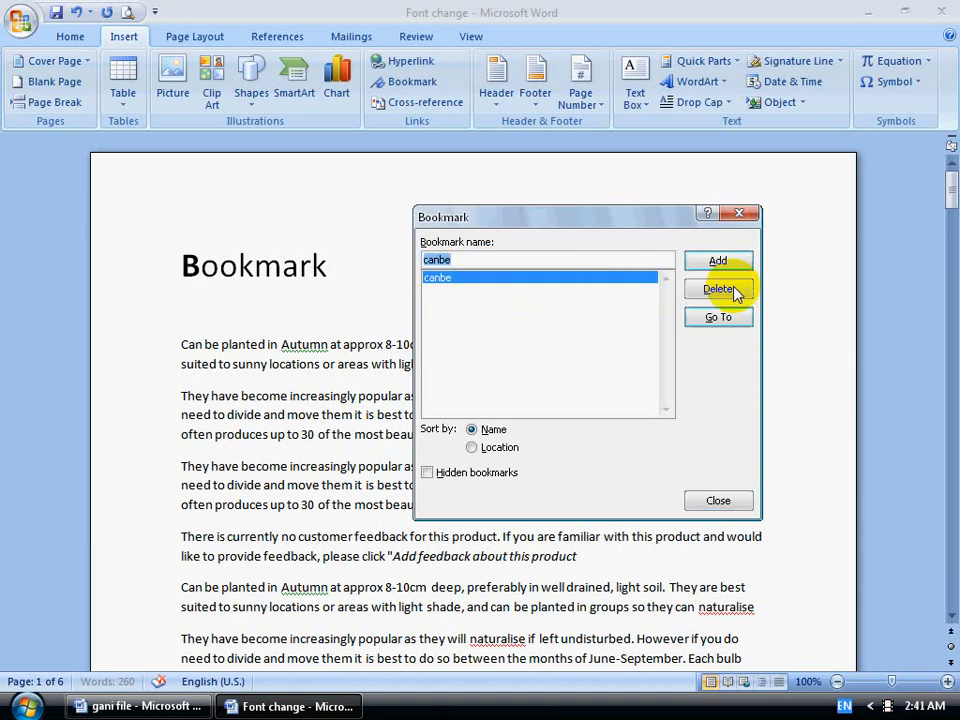
pyautogui.click(722, 290)
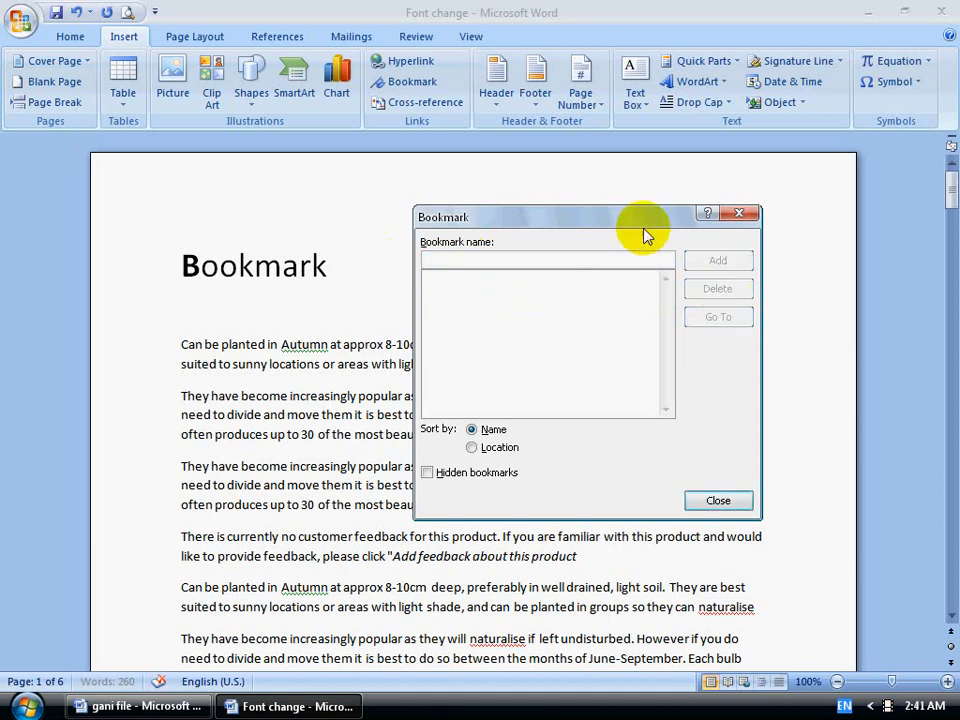
pyautogui.moveTo(600, 217); pyautogui.dragTo(598, 200)
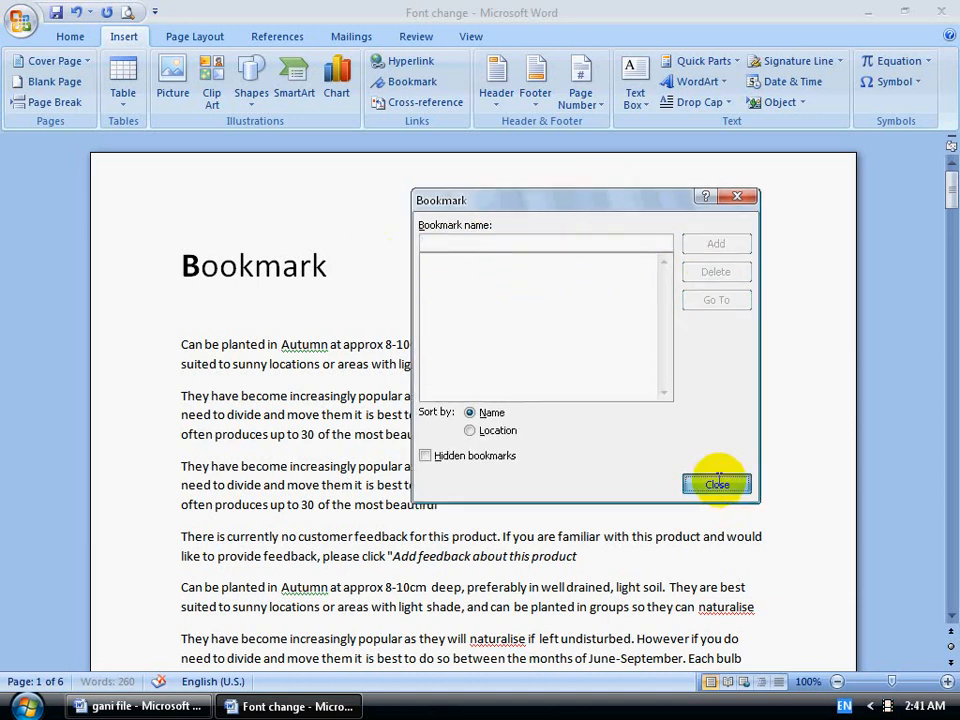
pyautogui.click(717, 484)
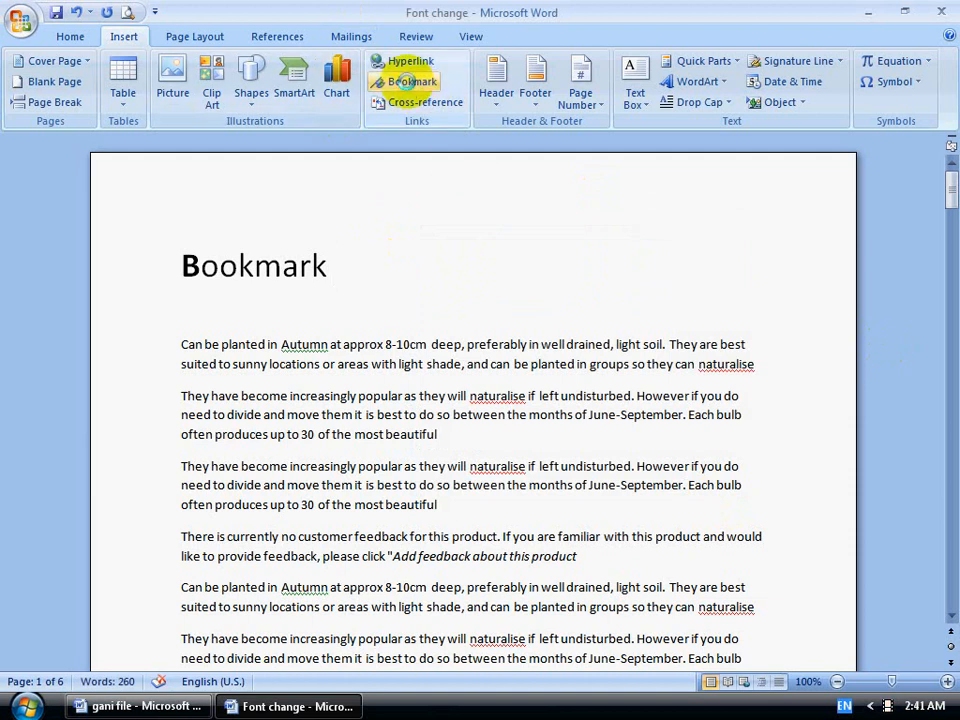
# Step: Examine the empty Bookmark dialog's name field, sort order choices and hidden bookmarks option, then close it
pyautogui.click(408, 80)
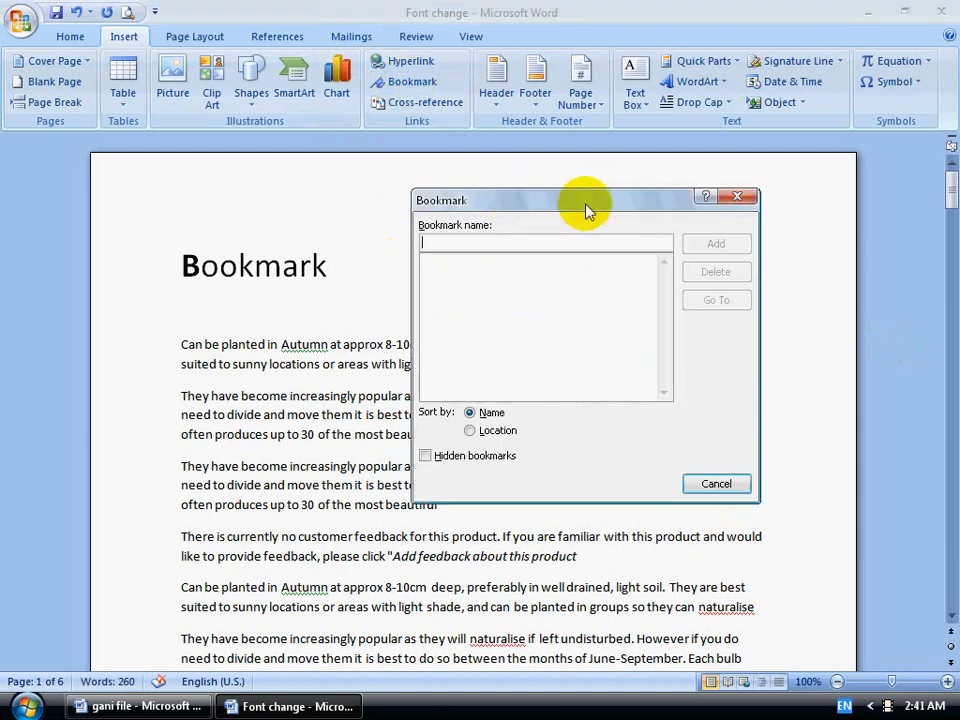
pyautogui.moveTo(598, 208); pyautogui.dragTo(548, 211)
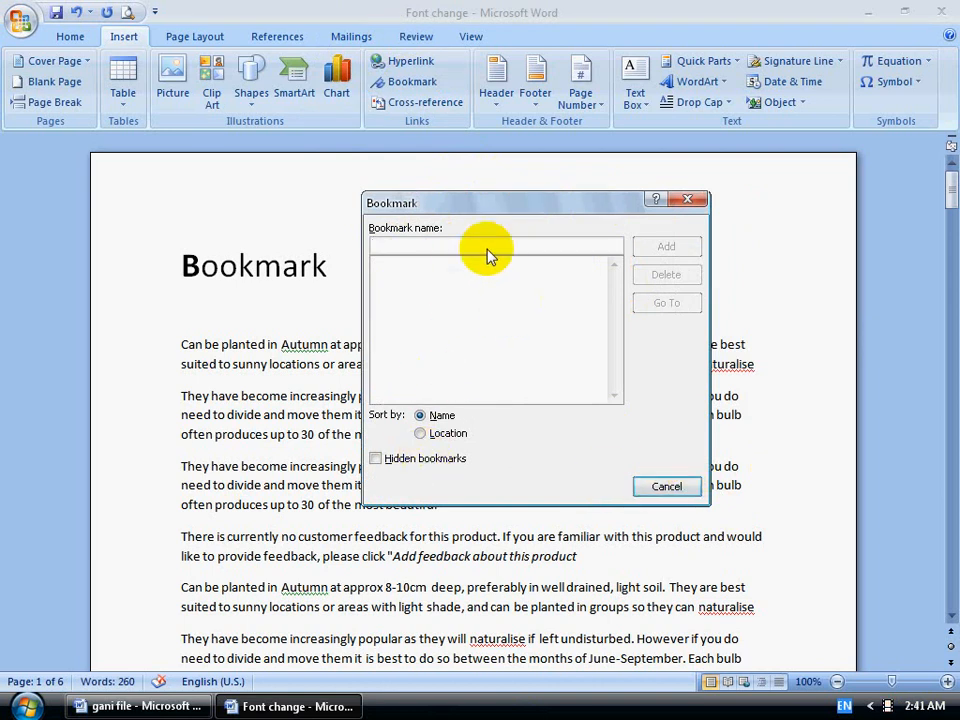
pyautogui.moveTo(465, 205)
pyautogui.mouseDown()
pyautogui.moveTo(540, 204)
pyautogui.moveTo(455, 207)
pyautogui.mouseUp()
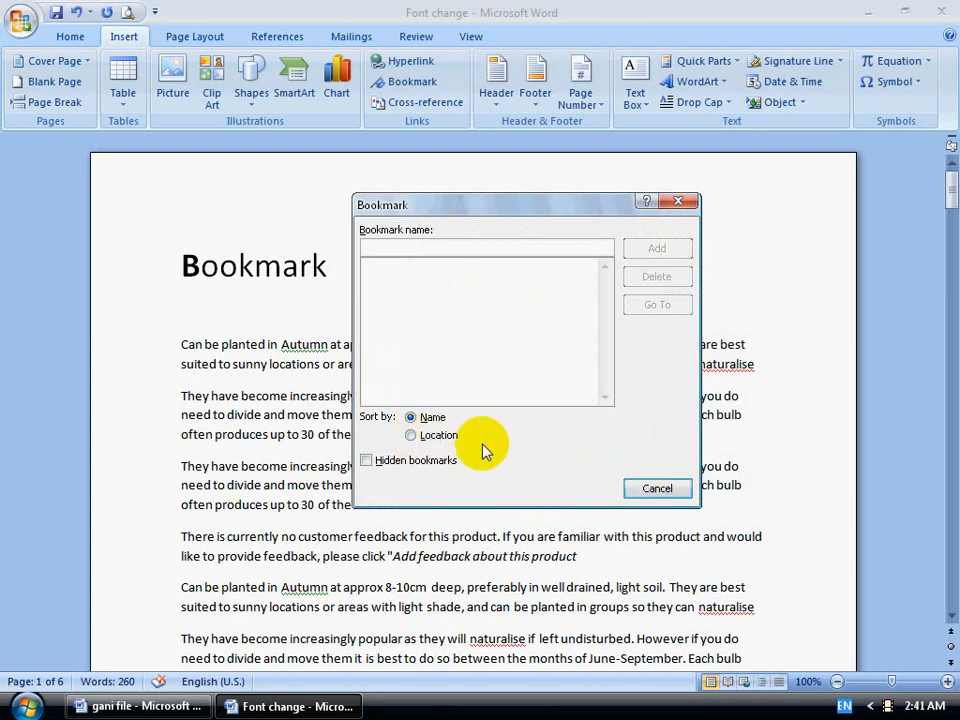
pyautogui.click(411, 435)
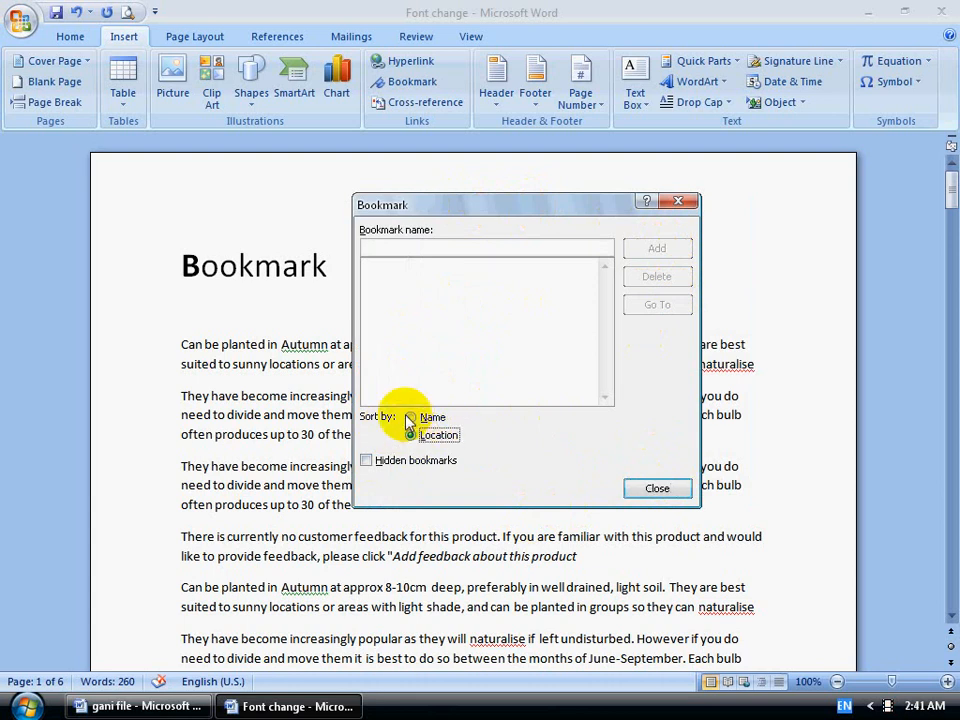
pyautogui.press('Up')
pyautogui.click(371, 461)
pyautogui.click(367, 461)
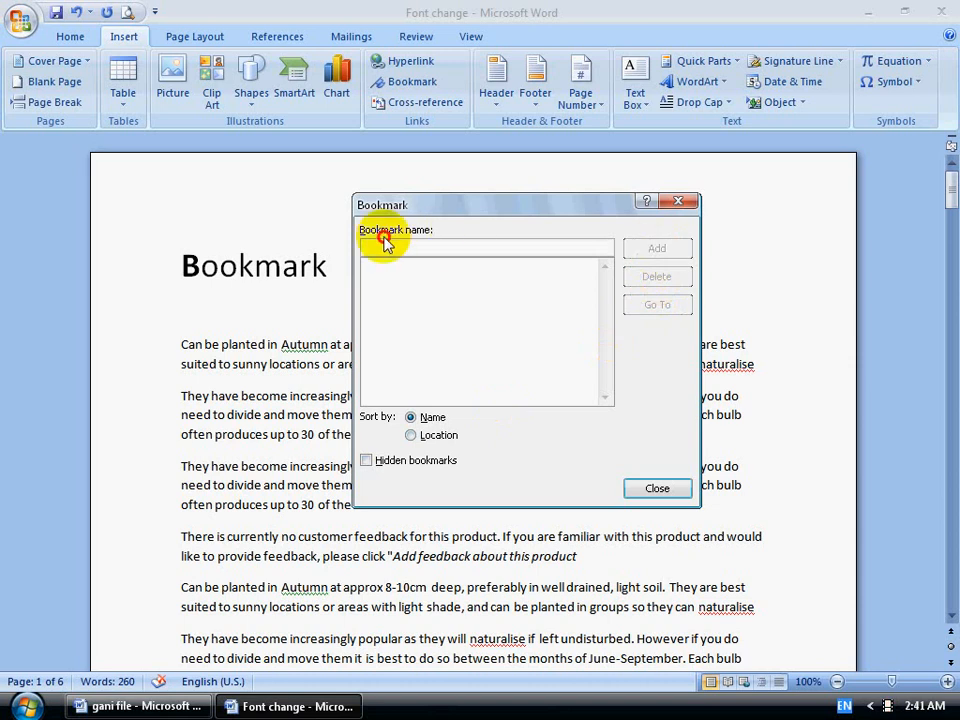
pyautogui.click(555, 204)
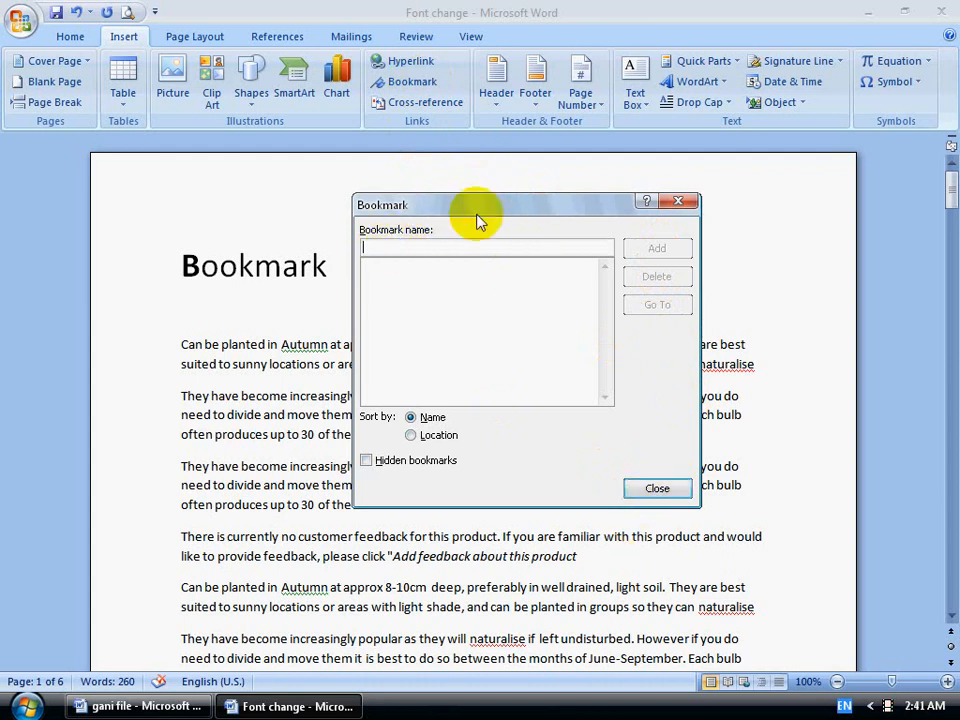
pyautogui.click(655, 488)
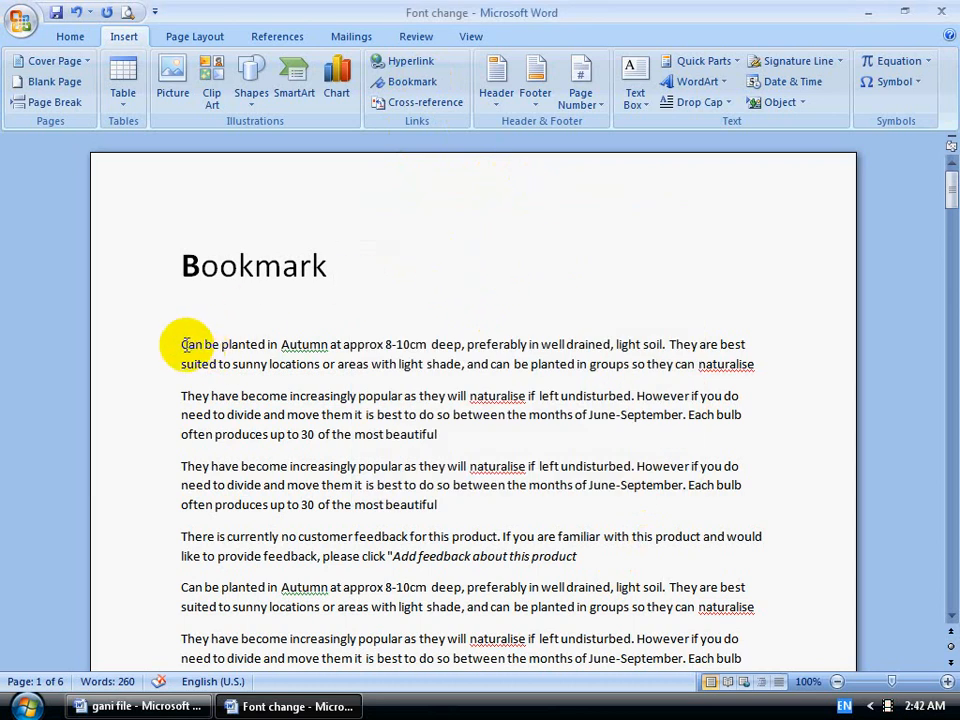
pyautogui.moveTo(177, 342); pyautogui.dragTo(271, 341)
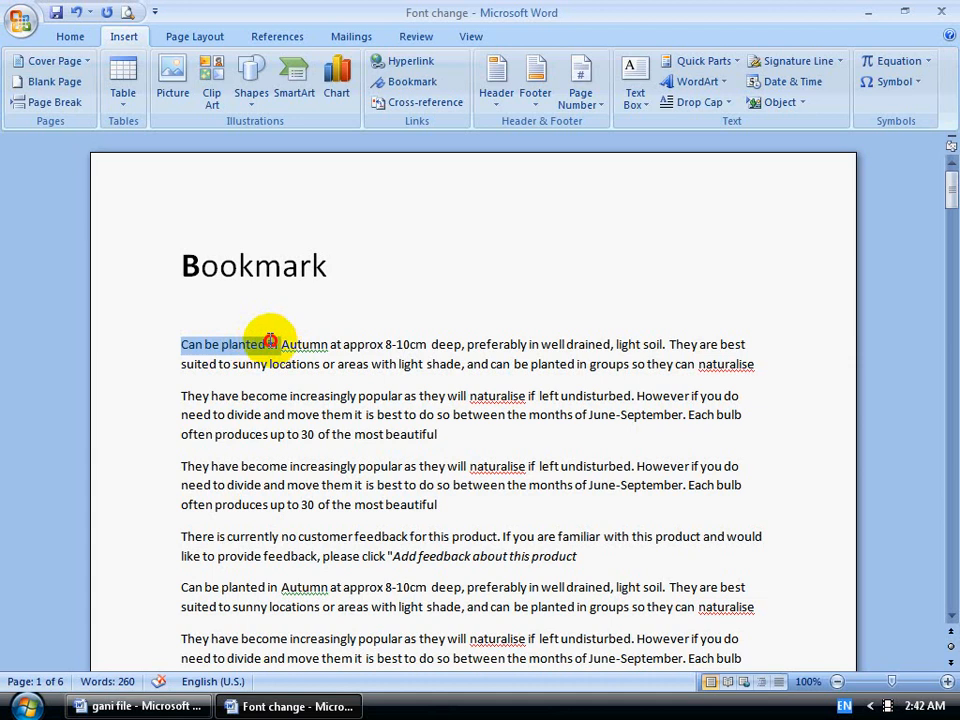
pyautogui.moveTo(273, 341); pyautogui.dragTo(277, 341)
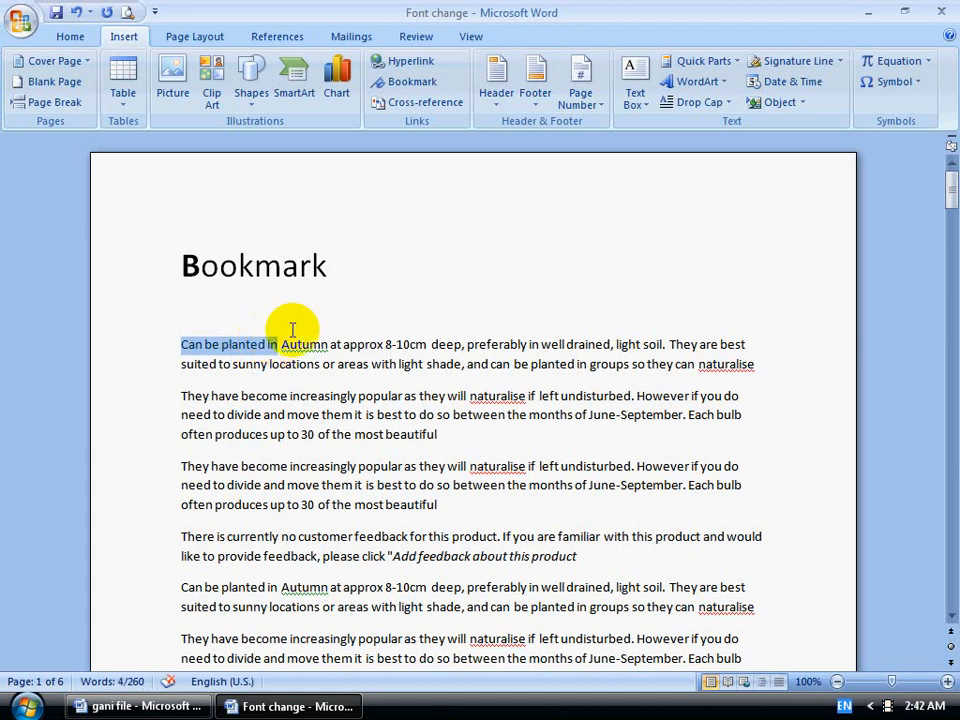
pyautogui.click(443, 302)
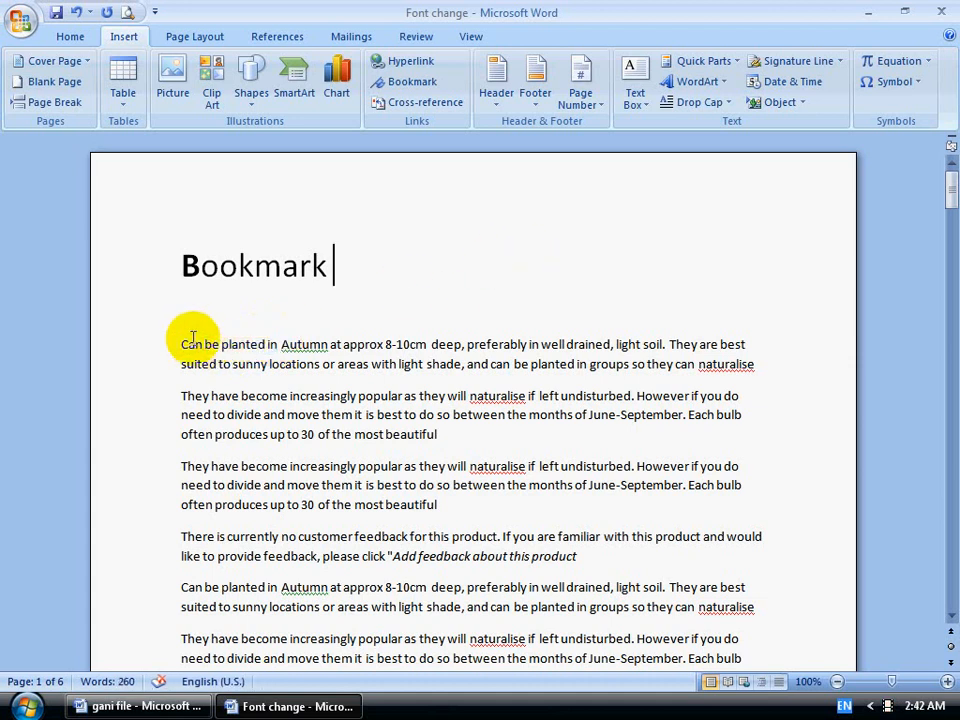
# Step: Bookmark the words "Can be planted" at the start of the first body paragraph with the name canbe
pyautogui.moveTo(182, 343); pyautogui.dragTo(223, 340)
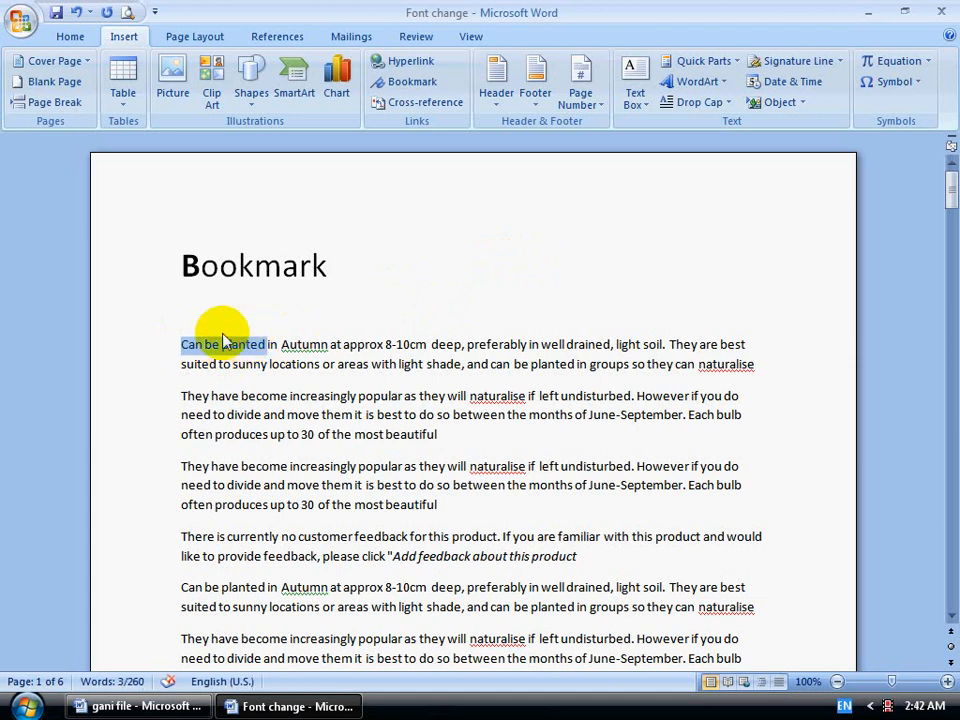
pyautogui.click(428, 84)
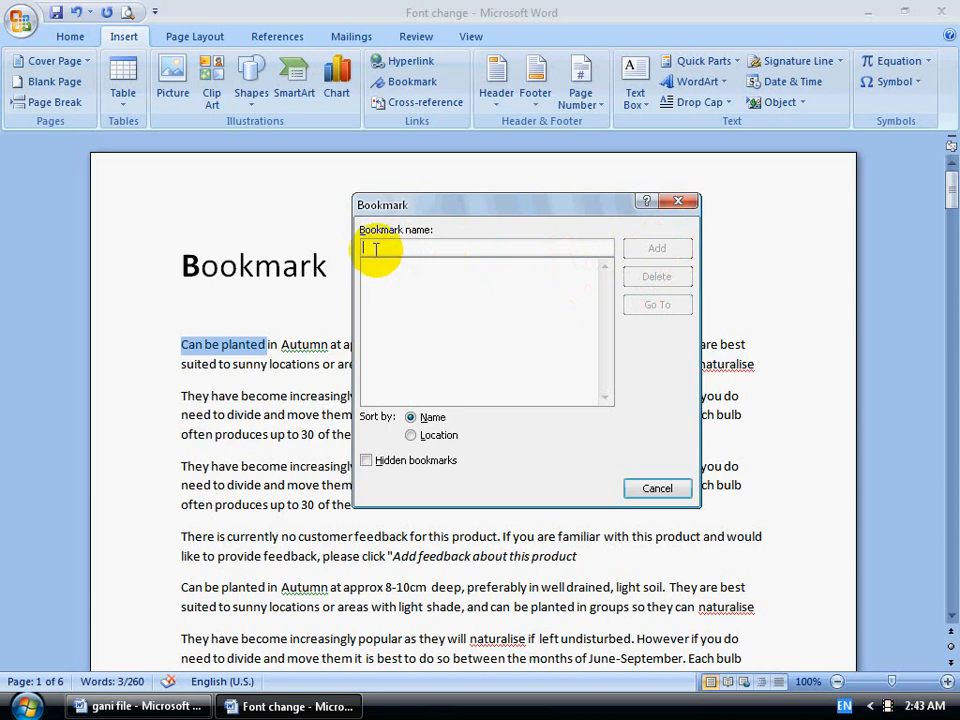
pyautogui.write('can')
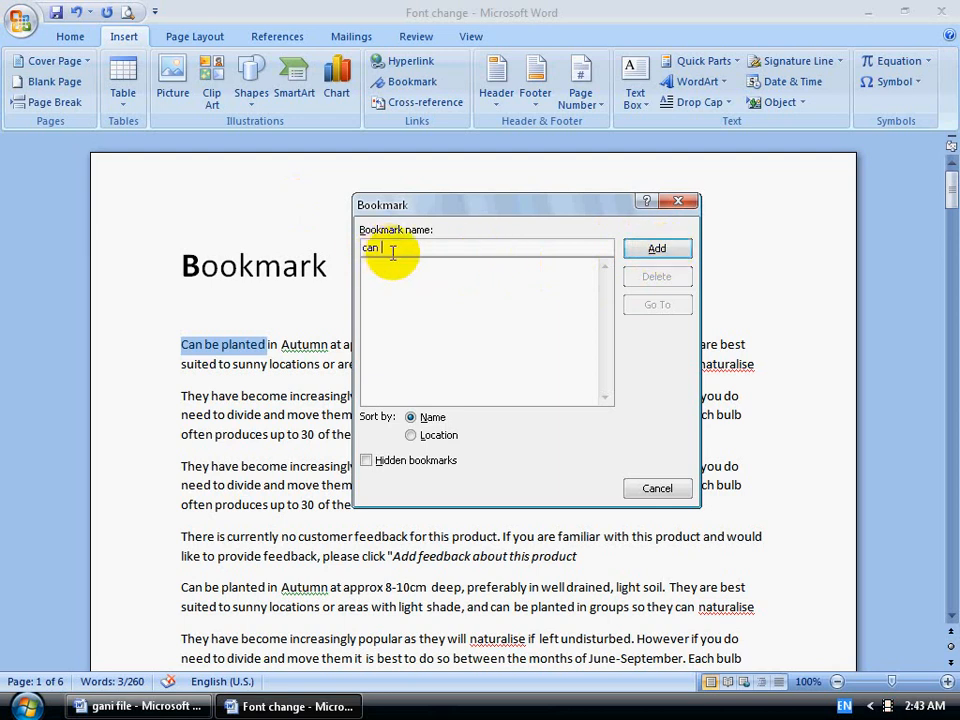
pyautogui.write('be')
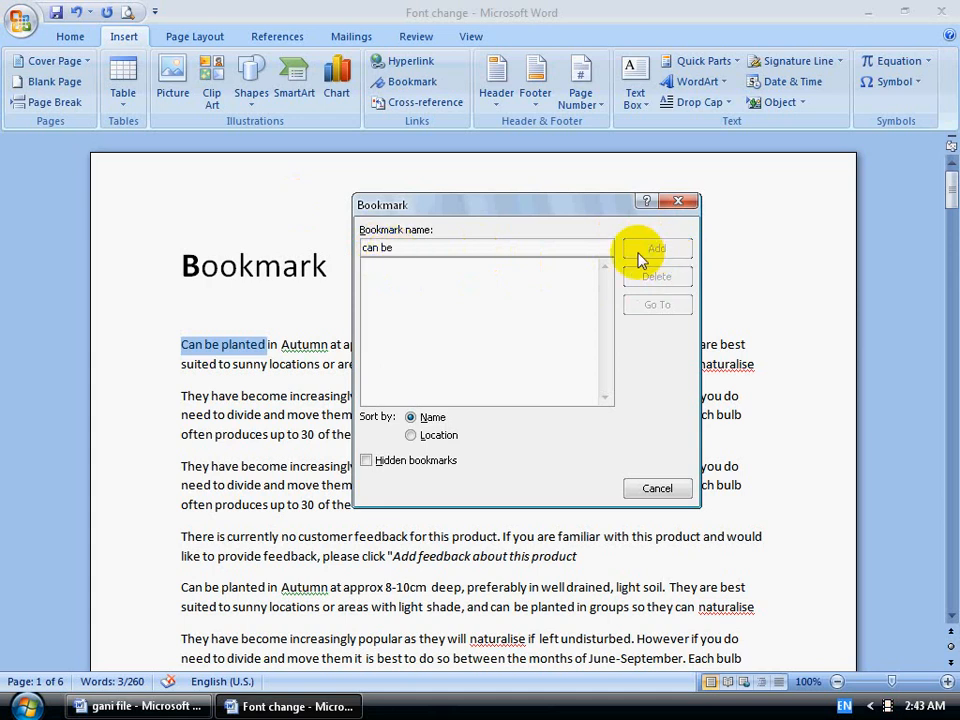
pyautogui.click(379, 248)
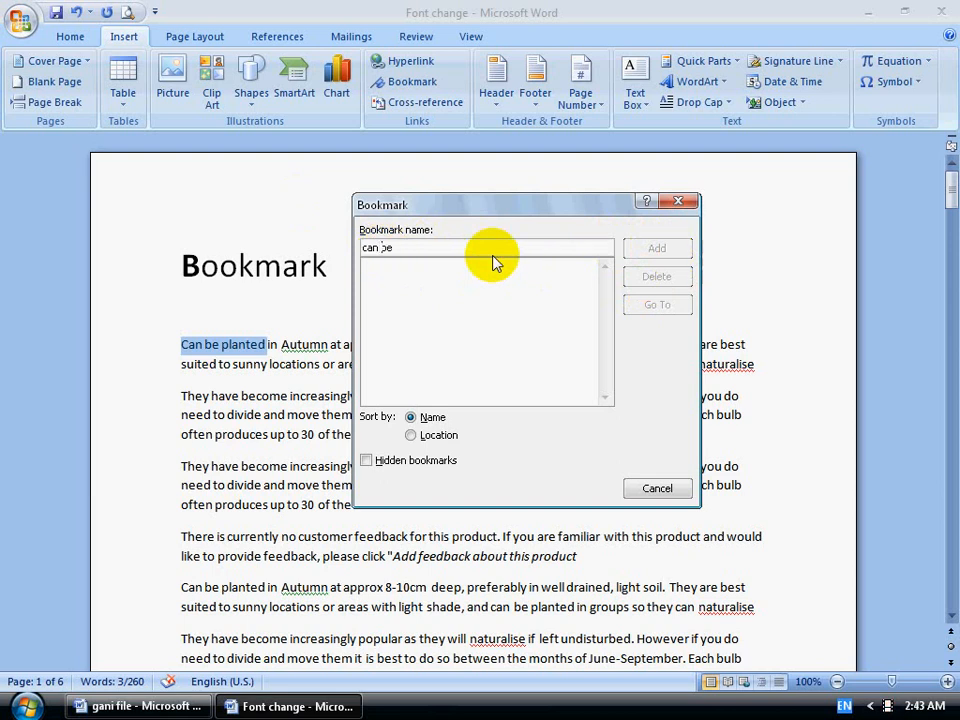
pyautogui.press('Delete')
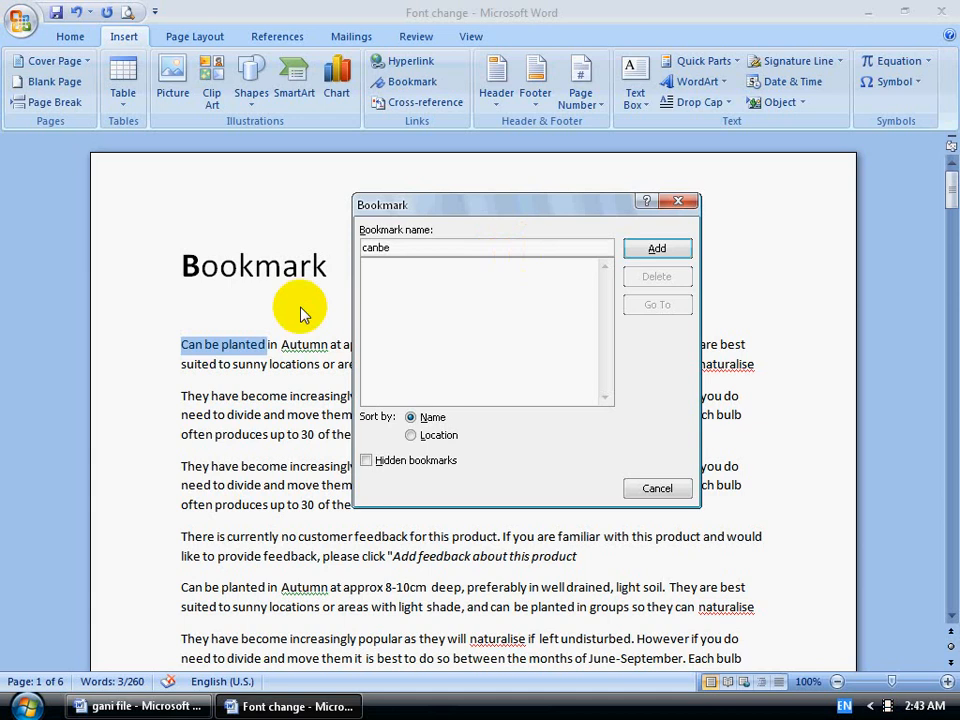
pyautogui.click(660, 251)
pyautogui.click(381, 306)
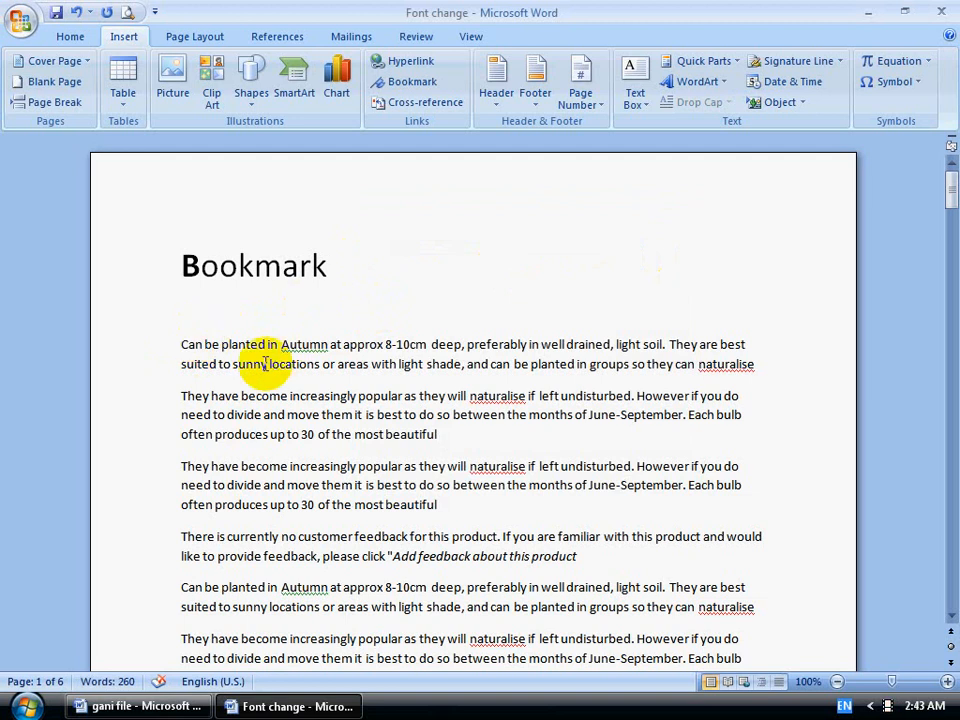
# Step: Move away from the bookmarked text, go to the canbe bookmark, and close the Bookmark dialog
pyautogui.click(186, 316)
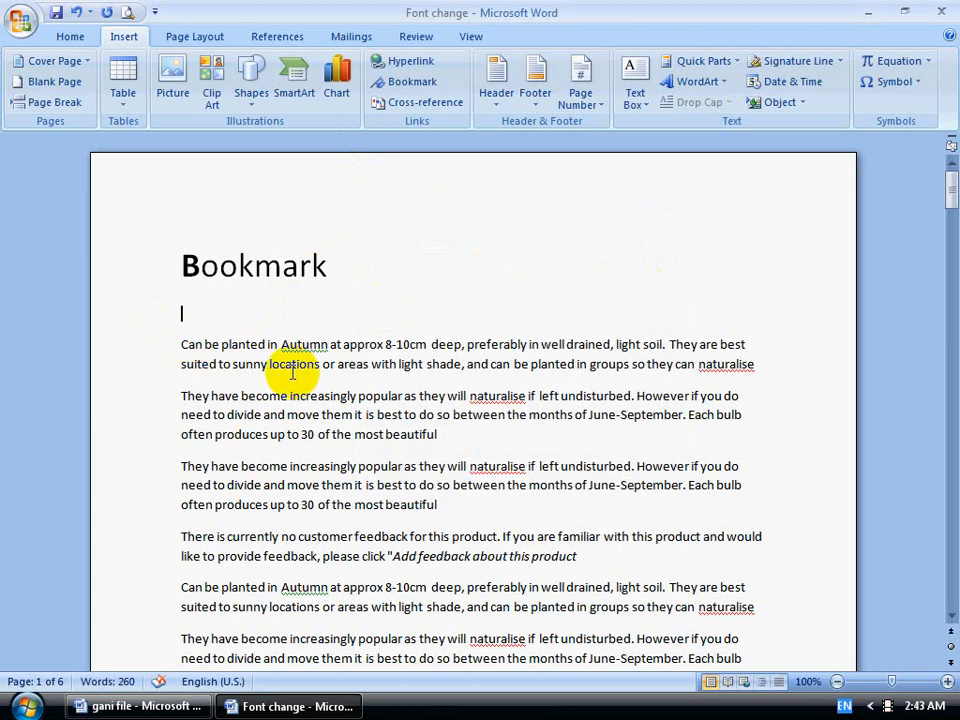
pyautogui.scroll(-8, 542, 431)
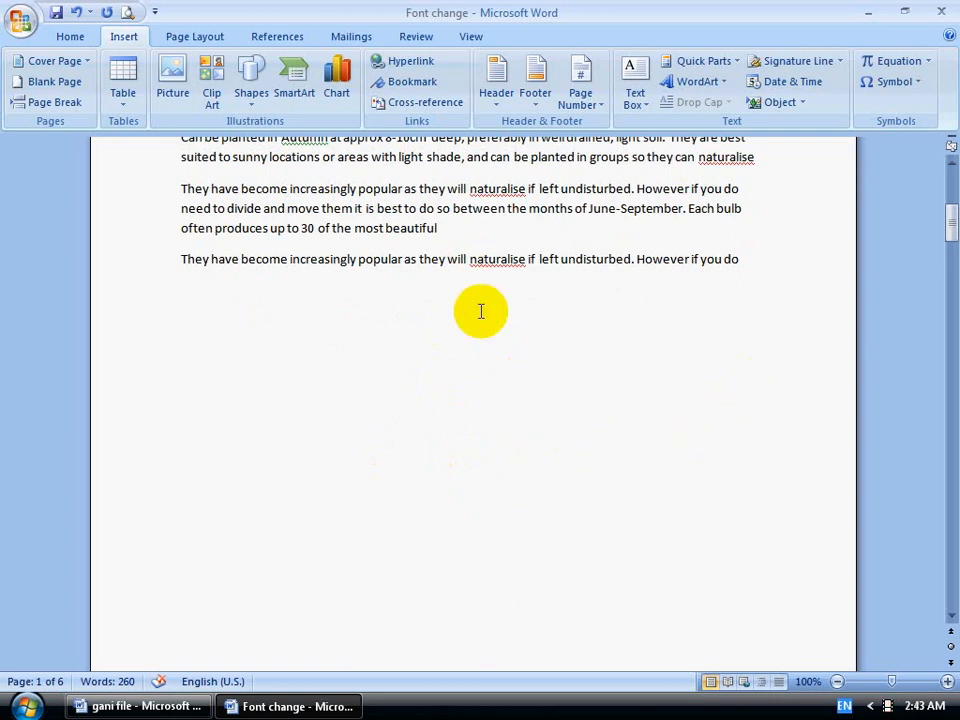
pyautogui.click(405, 82)
pyautogui.click(658, 306)
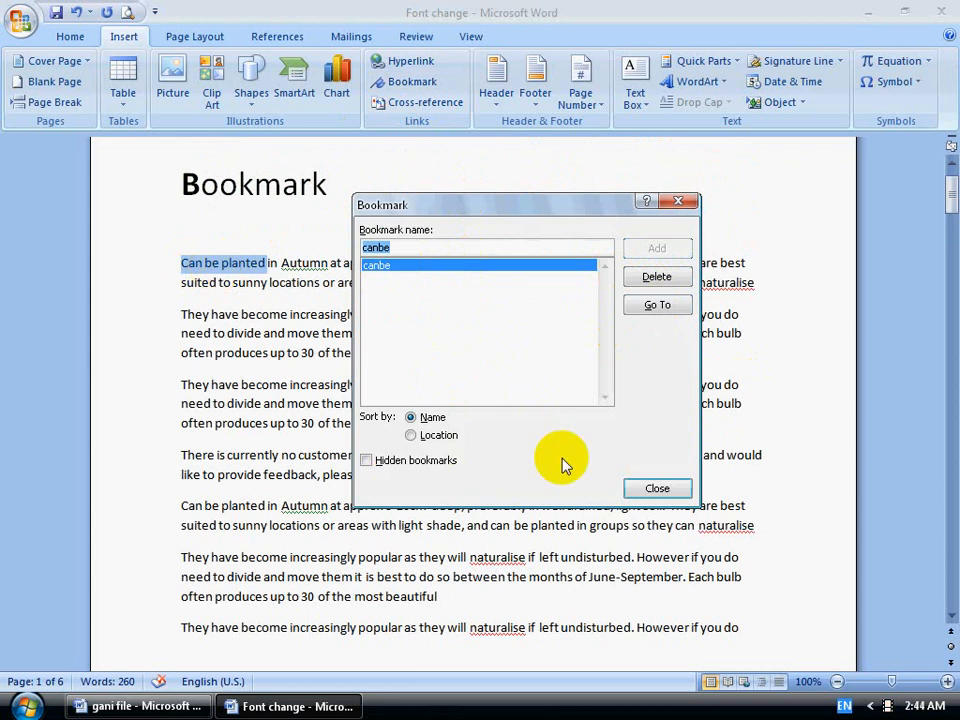
pyautogui.click(660, 488)
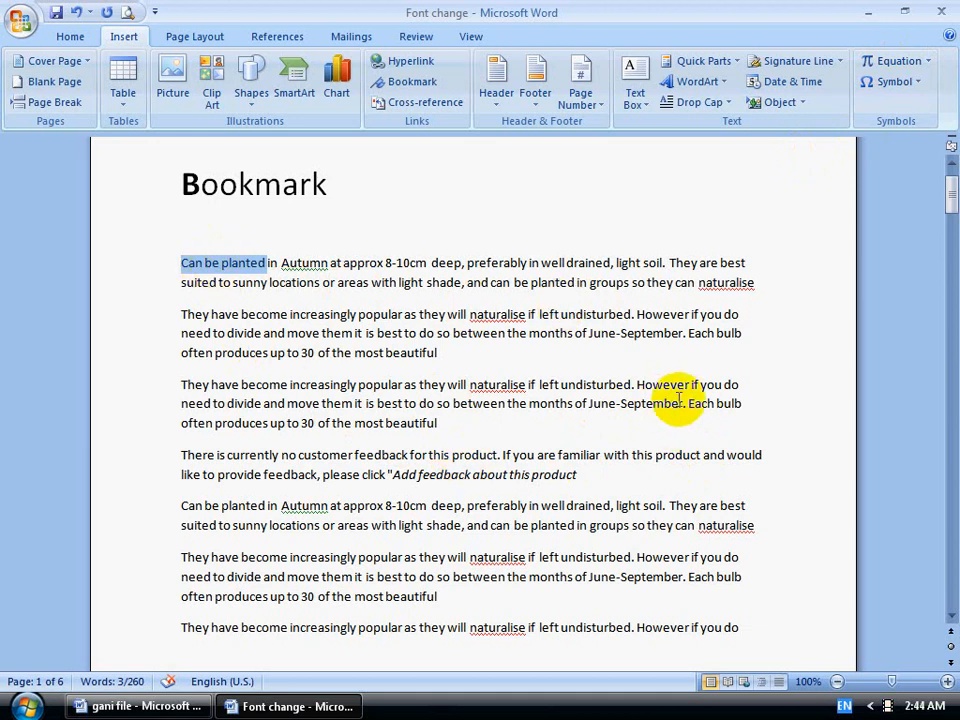
# Step: Bookmark the first line of the third body paragraph, starting "They have become", with the name they
pyautogui.scroll(-2, 407, 313)
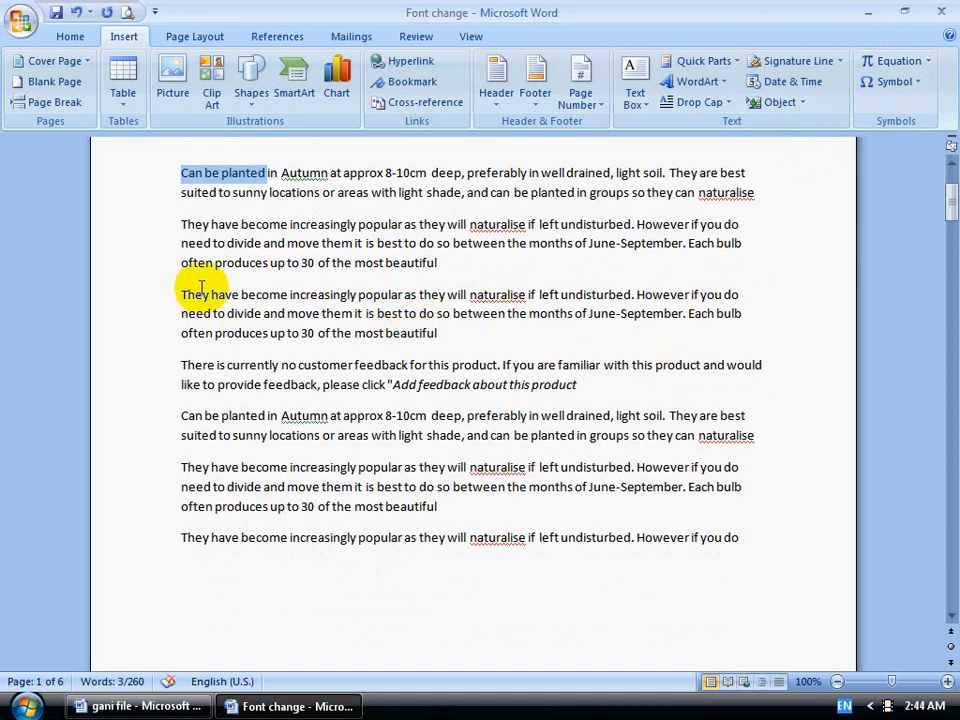
pyautogui.moveTo(180, 294); pyautogui.dragTo(240, 295)
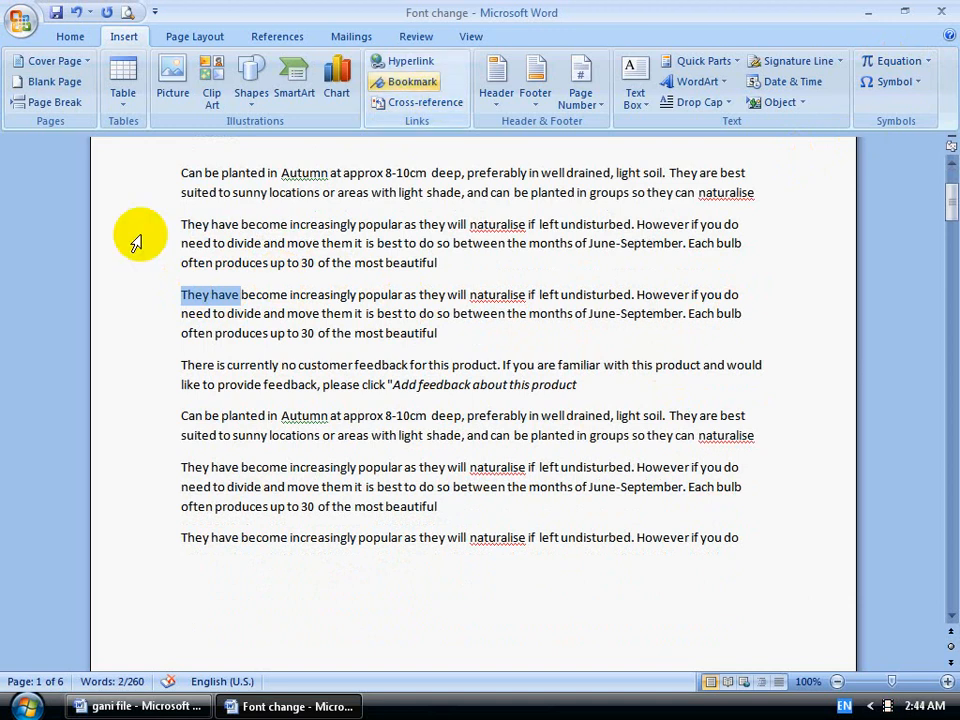
pyautogui.click(161, 300)
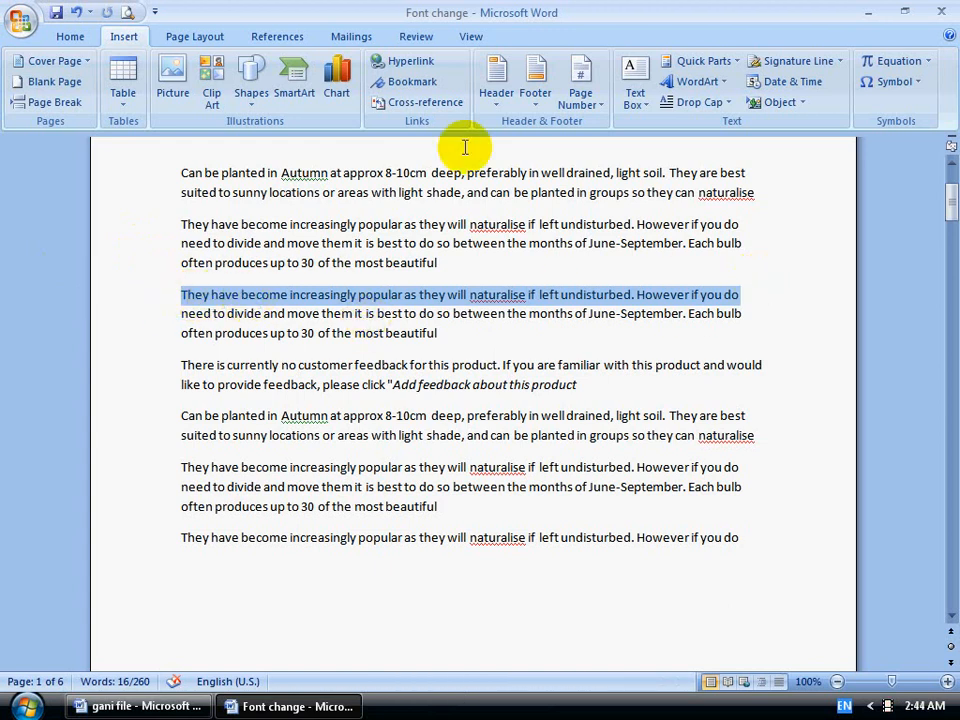
pyautogui.click(413, 84)
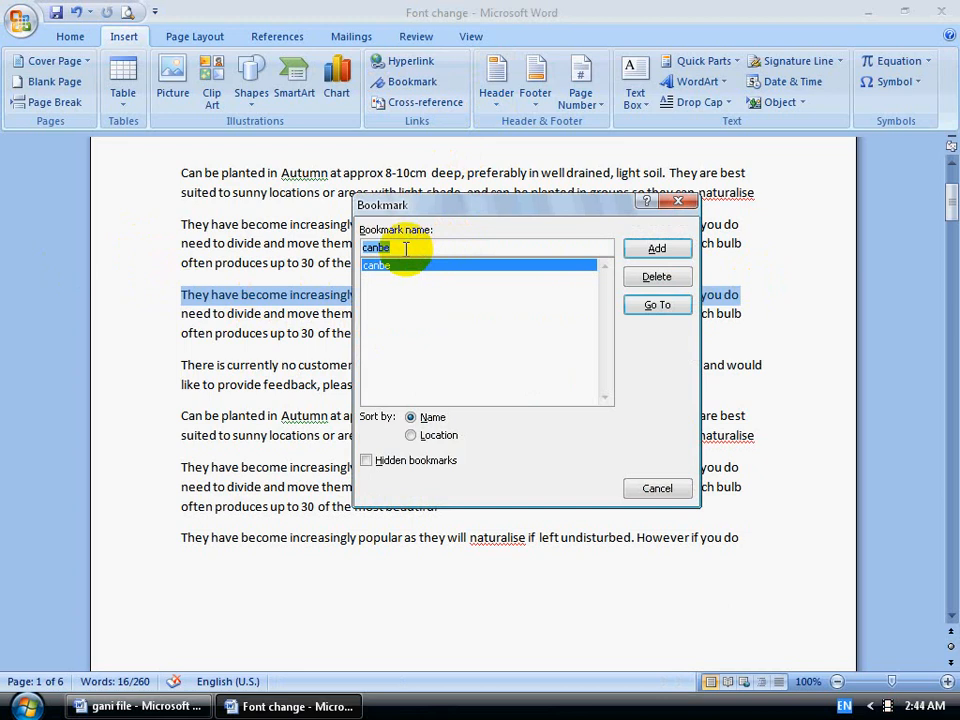
pyautogui.write('they')
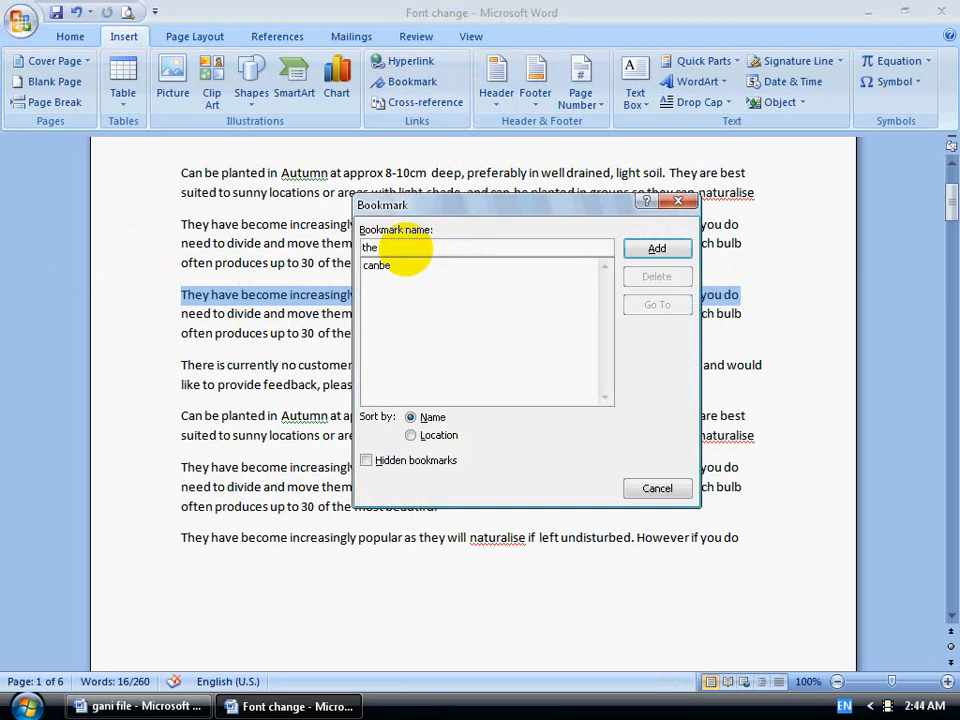
pyautogui.click(656, 250)
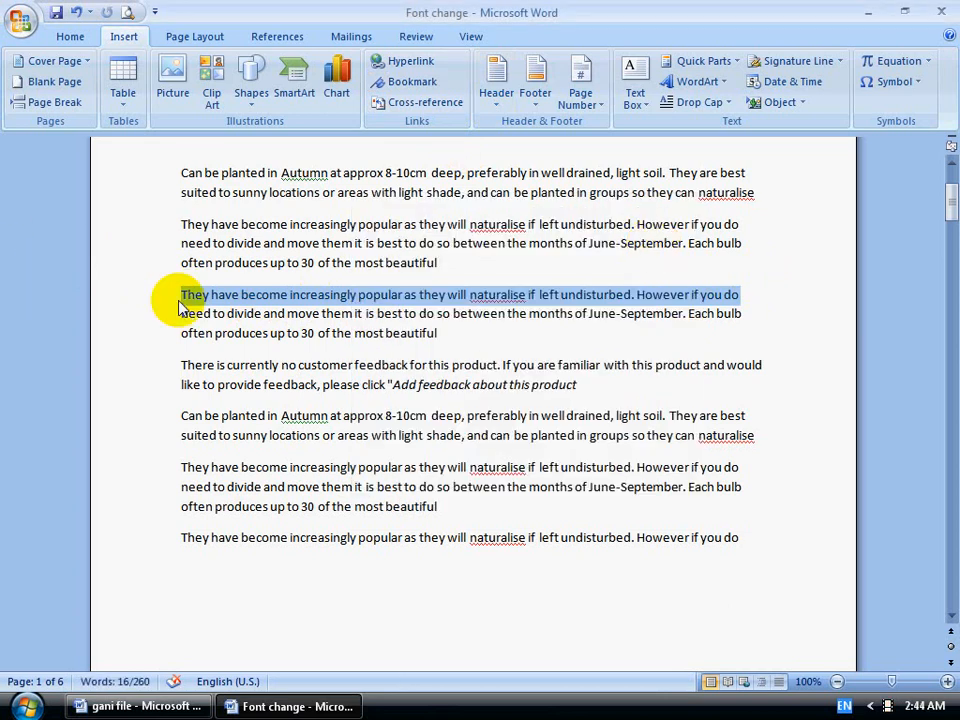
pyautogui.click(797, 315)
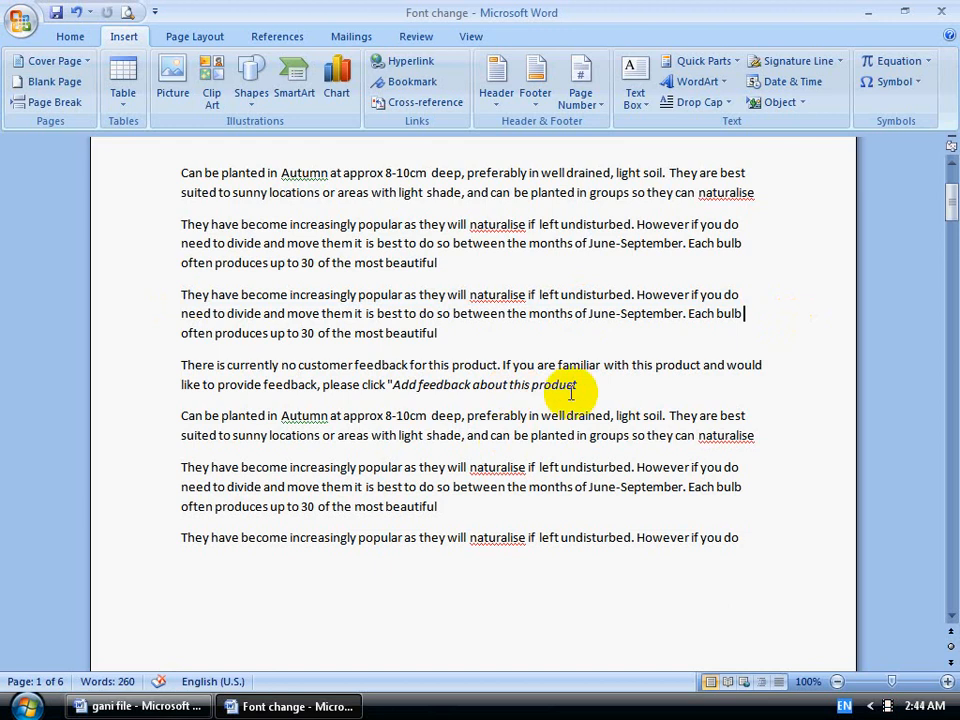
# Step: Bookmark the italic text "Add feedback about this product" with the name add
pyautogui.scroll(-1, 420, 364)
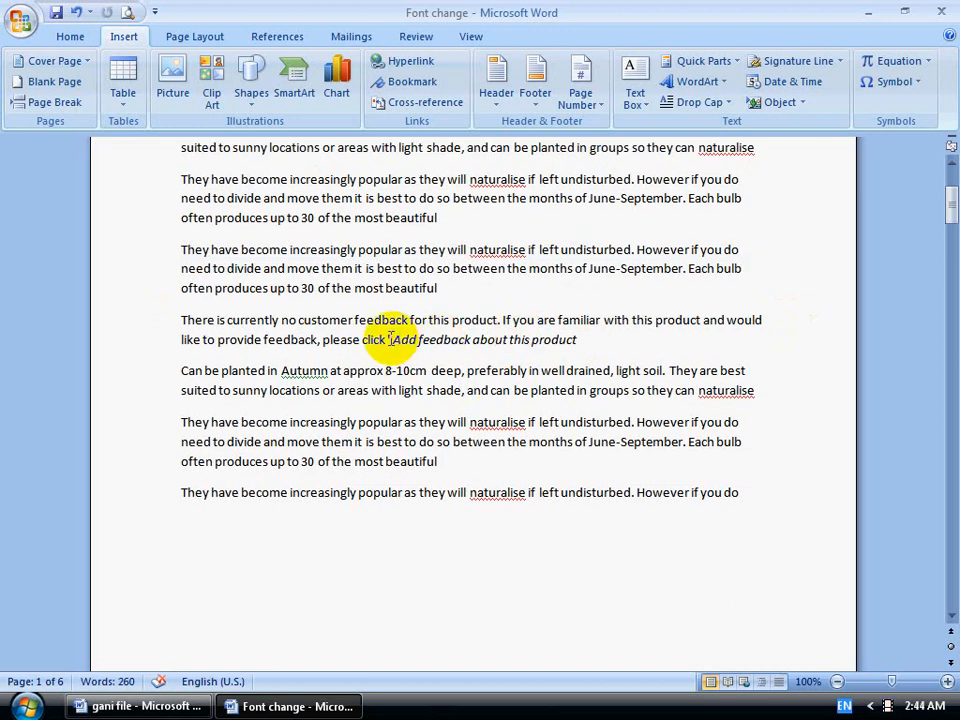
pyautogui.moveTo(392, 339); pyautogui.dragTo(578, 340)
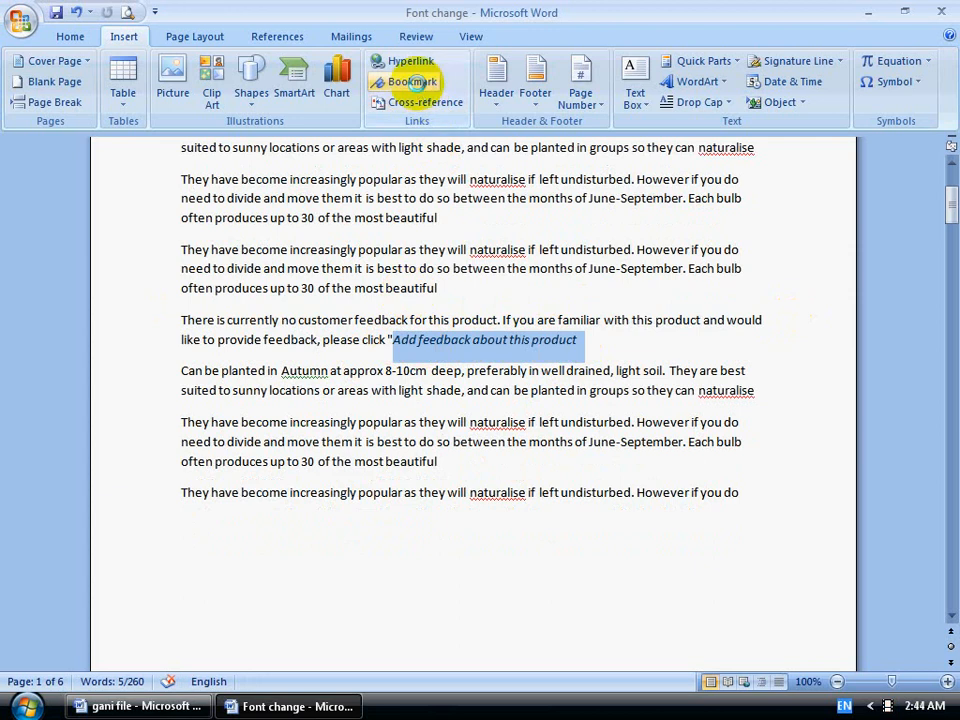
pyautogui.click(410, 81)
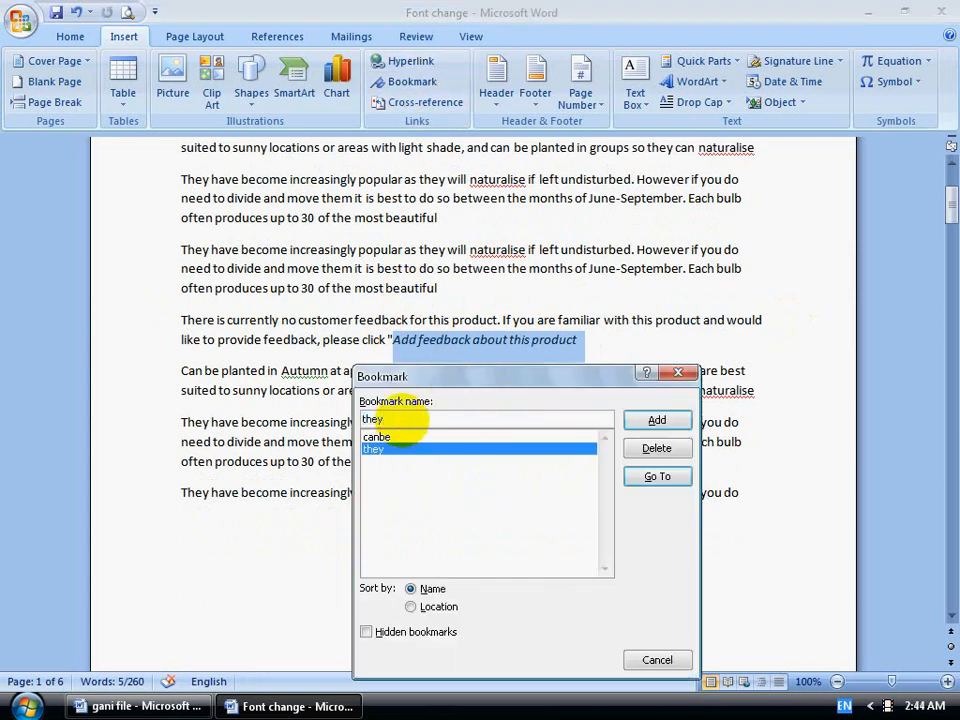
pyautogui.press('BackSpace')
pyautogui.press('BackSpace')
pyautogui.press('BackSpace')
pyautogui.press('BackSpace')
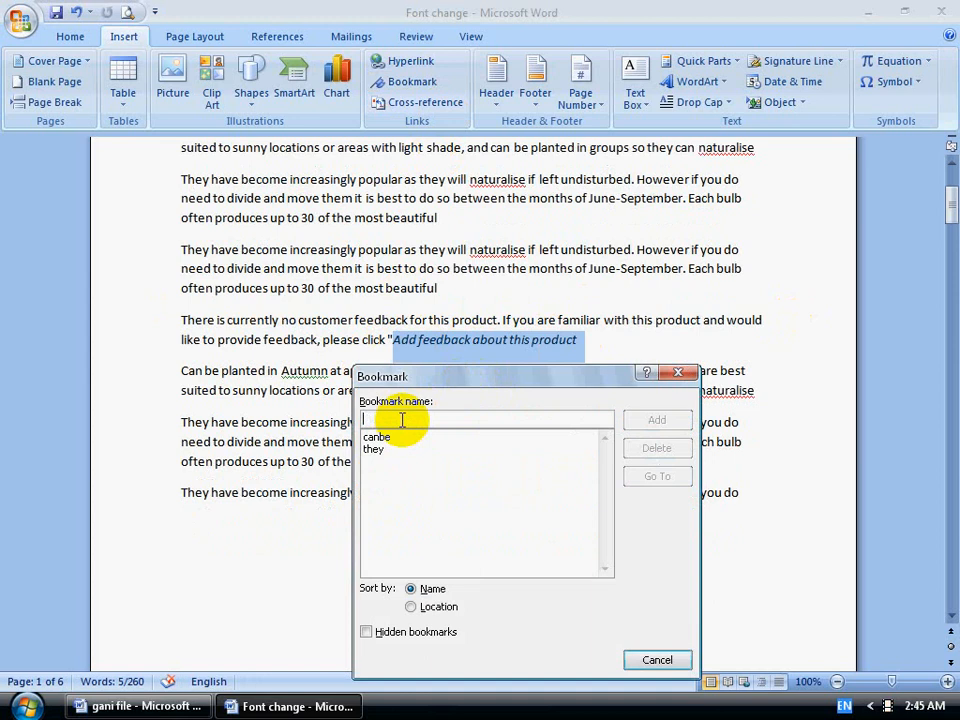
pyautogui.write('add')
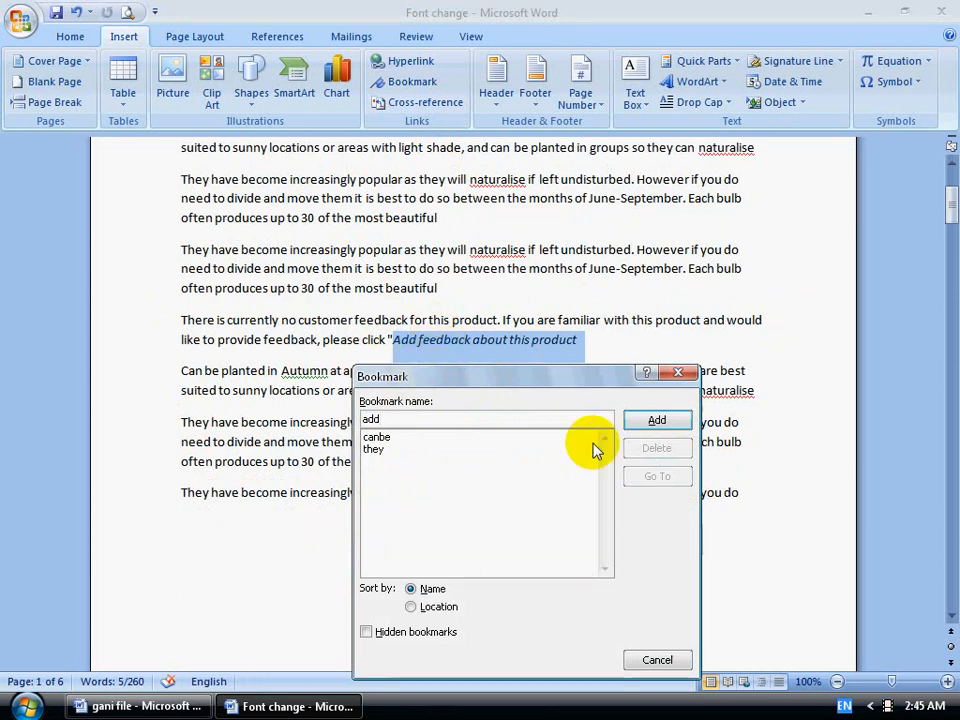
pyautogui.click(657, 419)
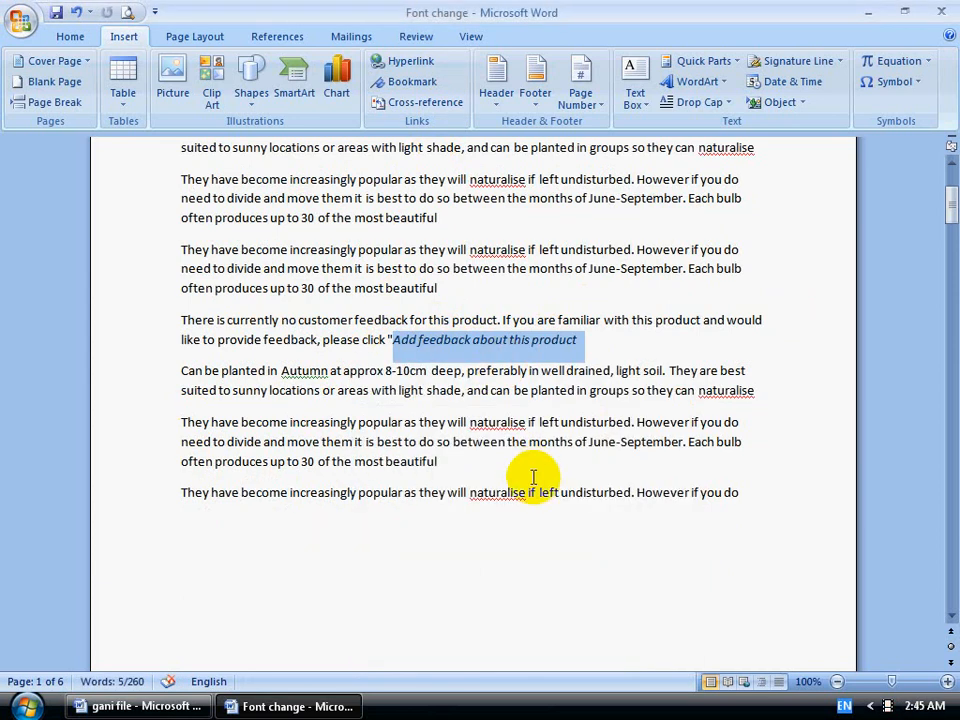
# Step: Review the list of bookmarks in the document and close the dialog without changing anything
pyautogui.scroll(-2, 514, 489)
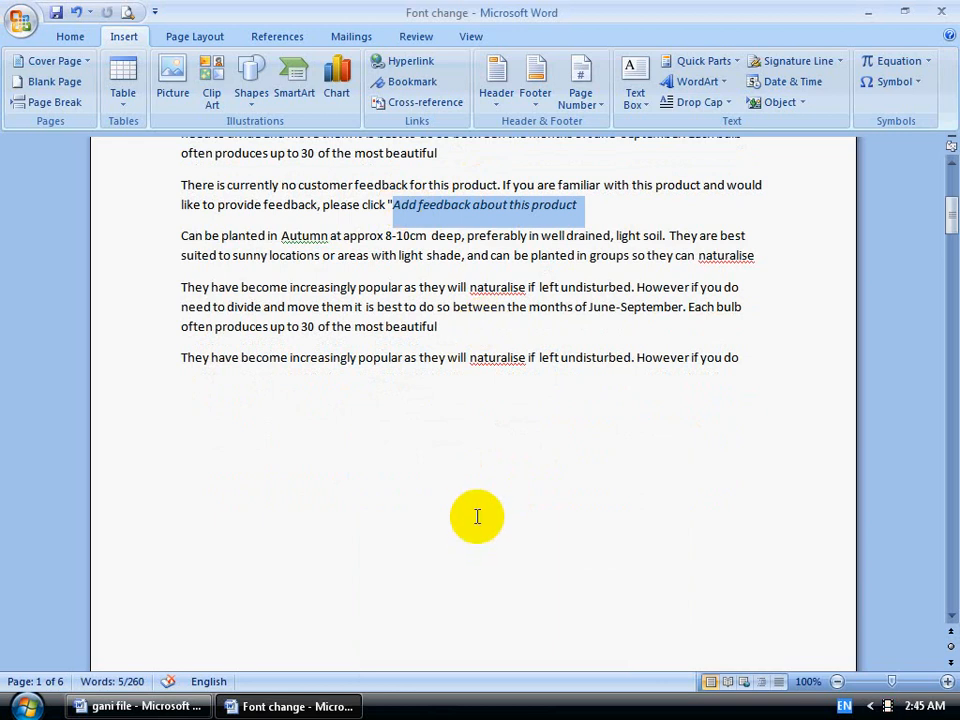
pyautogui.scroll(3, 476, 514)
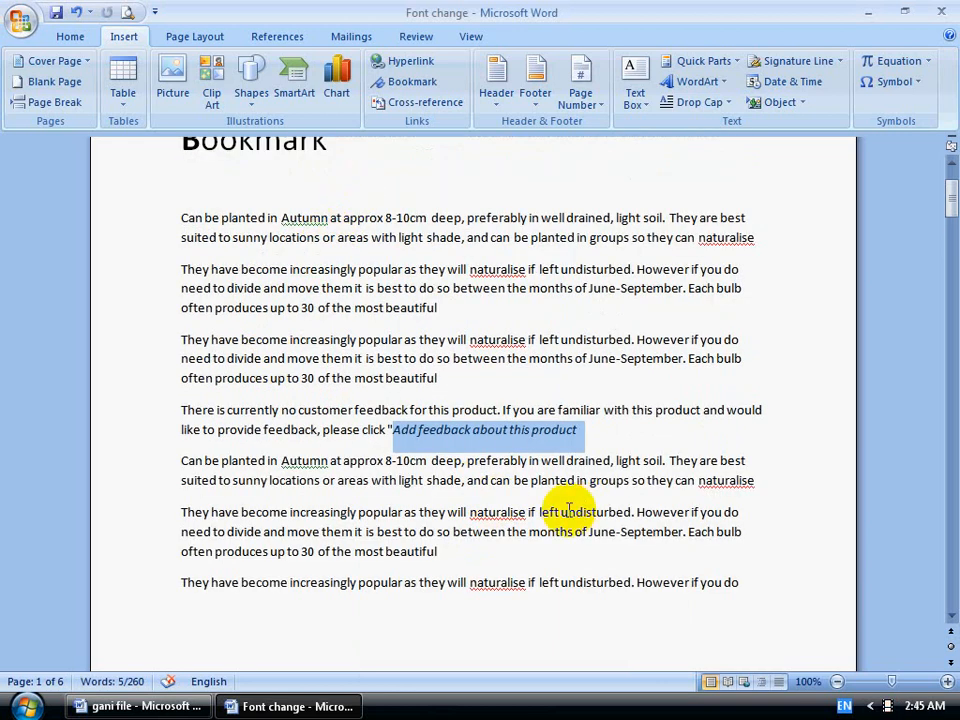
pyautogui.scroll(-2, 561, 510)
pyautogui.click(408, 81)
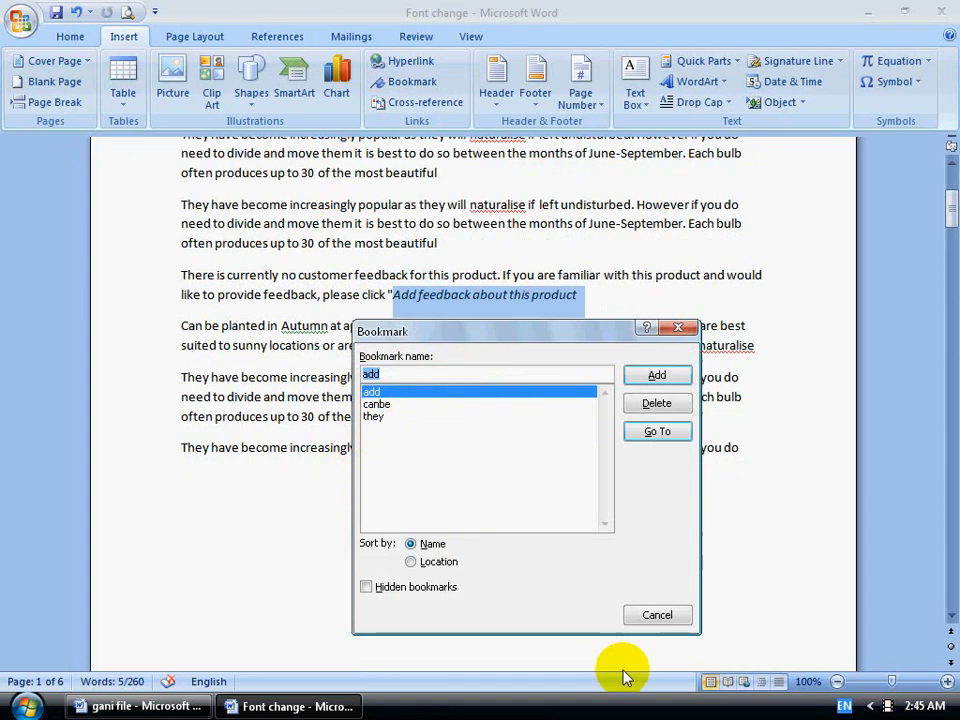
pyautogui.click(658, 615)
# Step: Paste the copied paragraphs into the empty area below the rounded rectangle on page 2
pyautogui.scroll(-7, 480, 551)
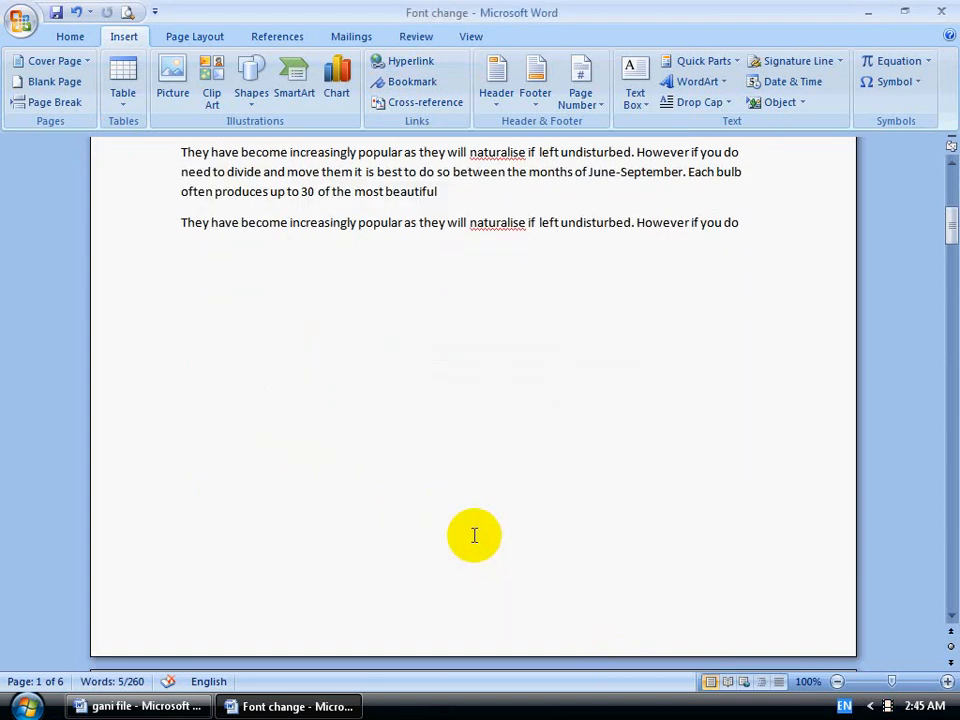
pyautogui.scroll(-2, 392, 388)
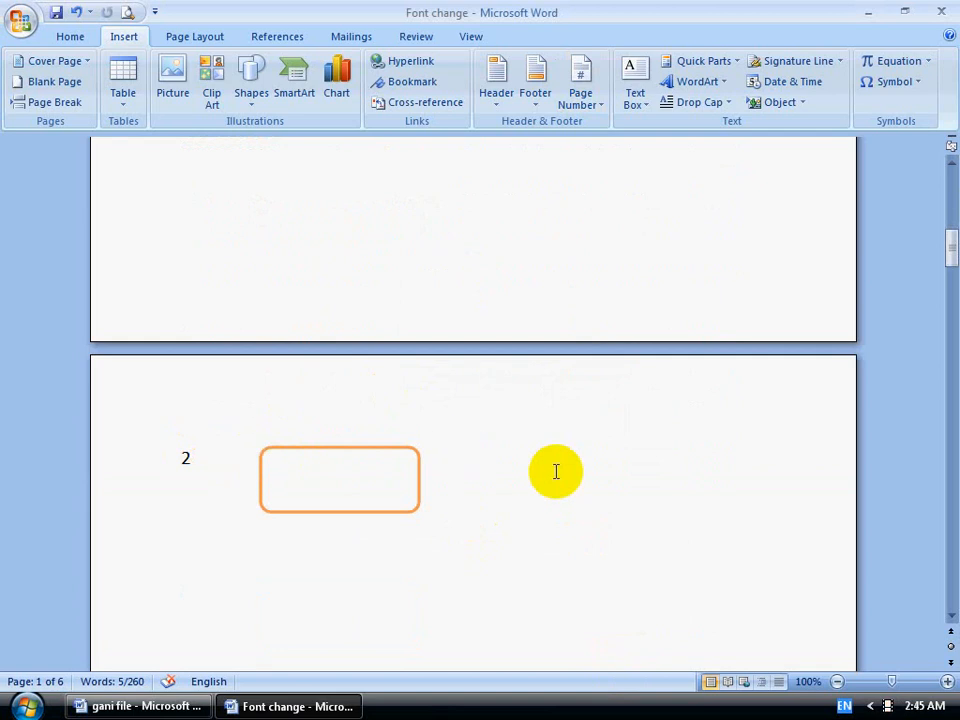
pyautogui.scroll(-3, 556, 471)
pyautogui.scroll(-2, 564, 413)
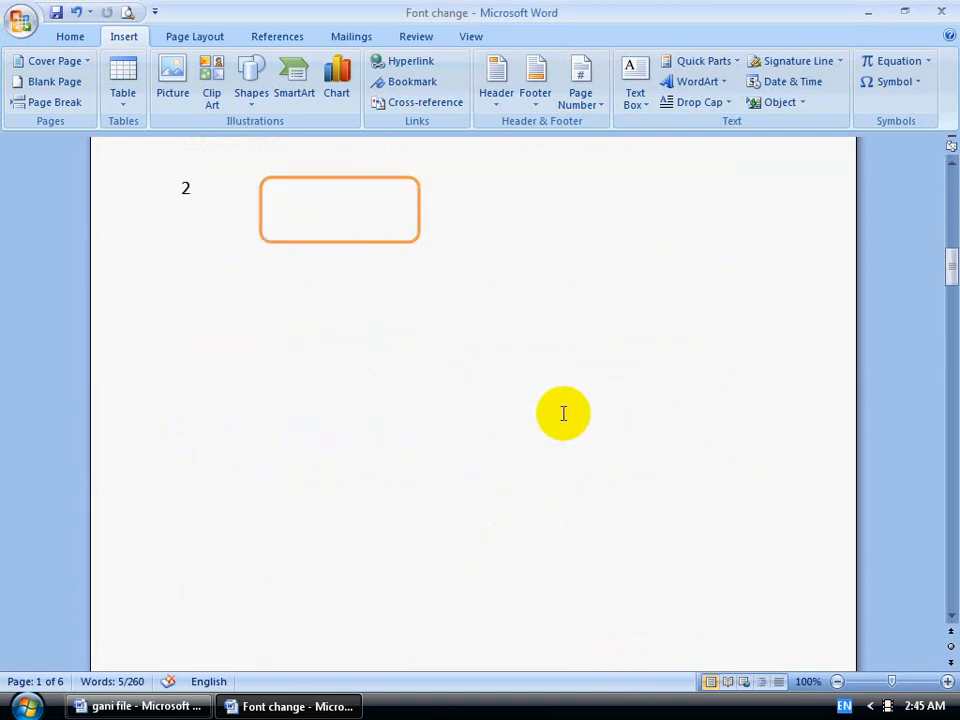
pyautogui.scroll(2, 563, 411)
pyautogui.rightClick(289, 428)
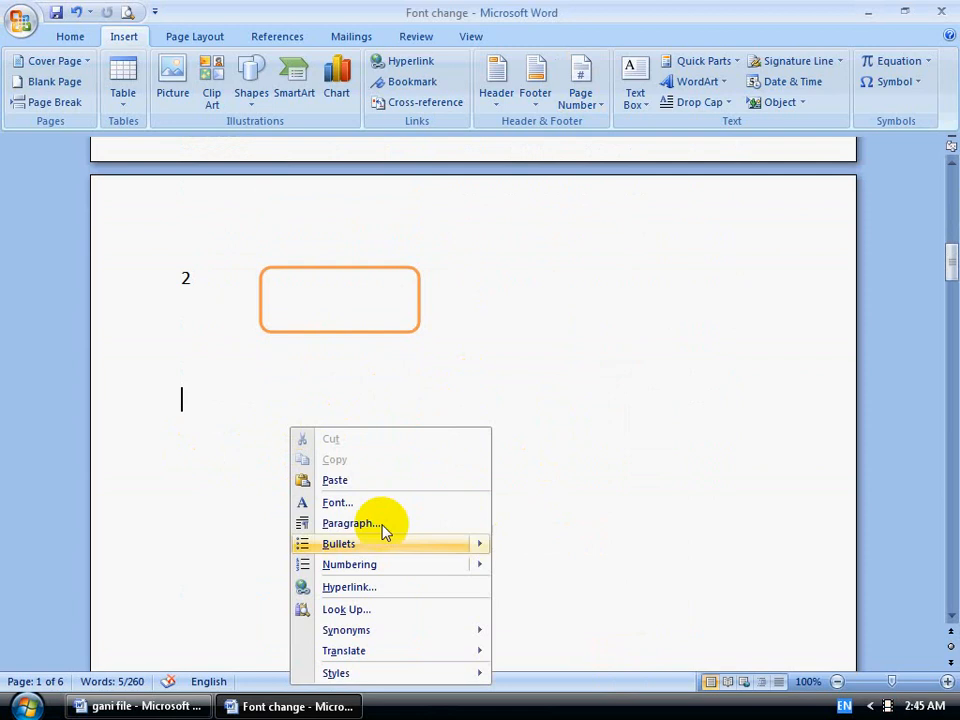
pyautogui.click(362, 480)
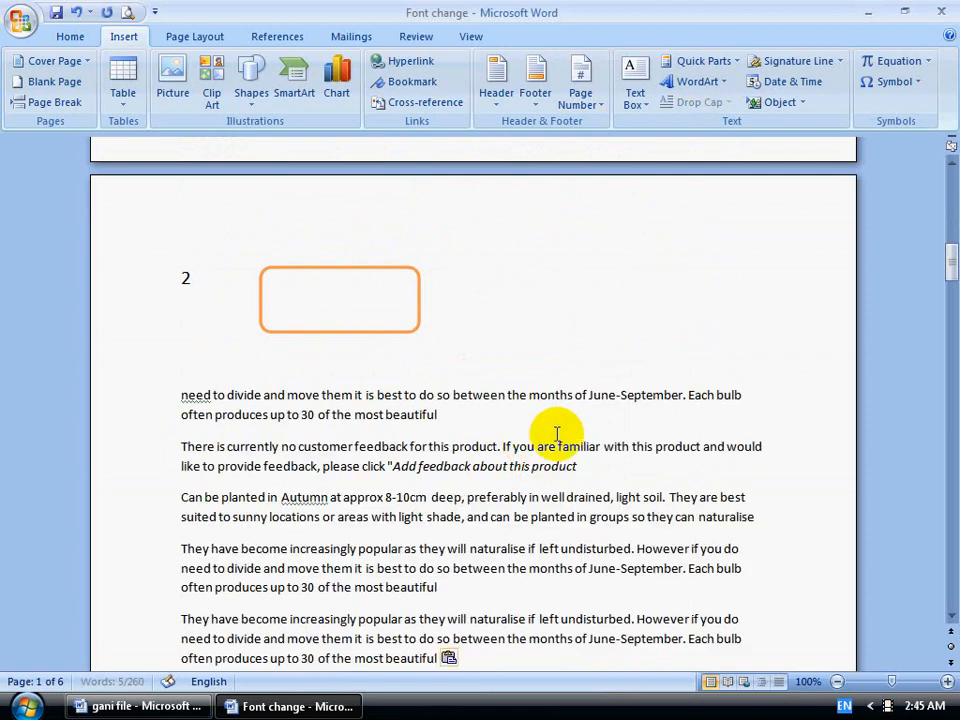
# Step: Delete the pasted paragraphs on page 2 from "There is currently no customer feedback" onward, then place the cursor beside the 2
pyautogui.scroll(-3, 553, 429)
pyautogui.moveTo(176, 262); pyautogui.dragTo(735, 491)
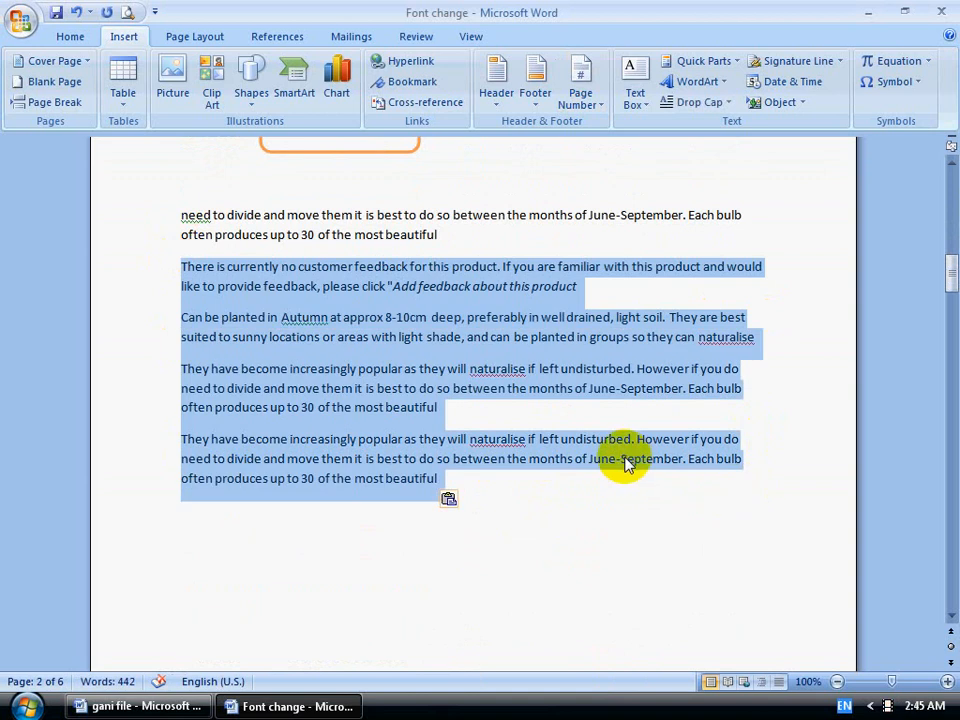
pyautogui.press('Delete')
pyautogui.scroll(4, 157, 380)
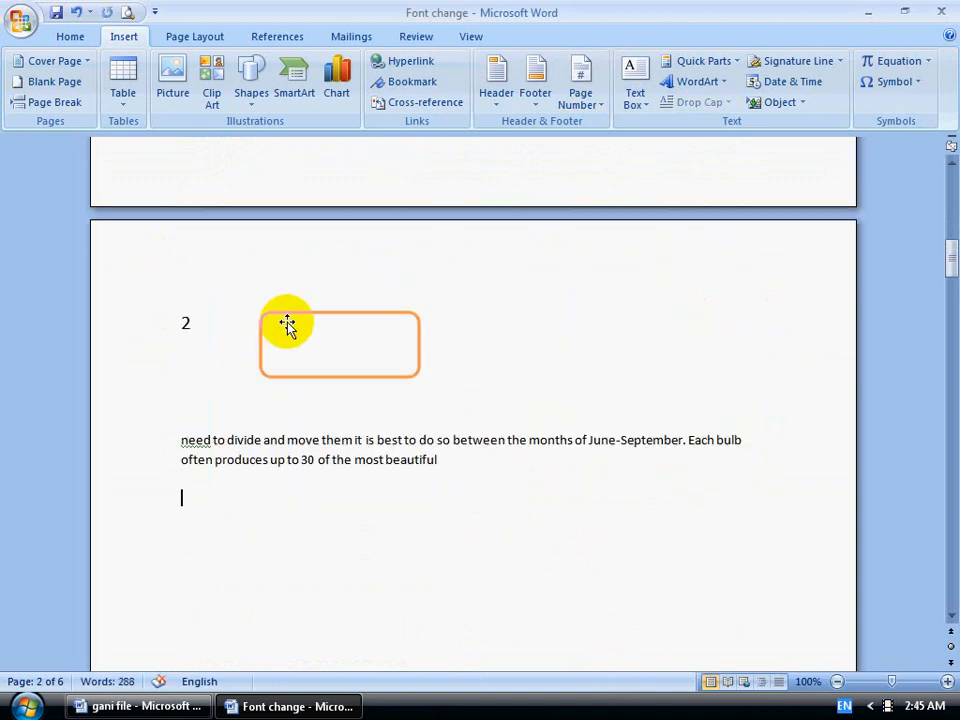
pyautogui.click(348, 346)
pyautogui.click(480, 347)
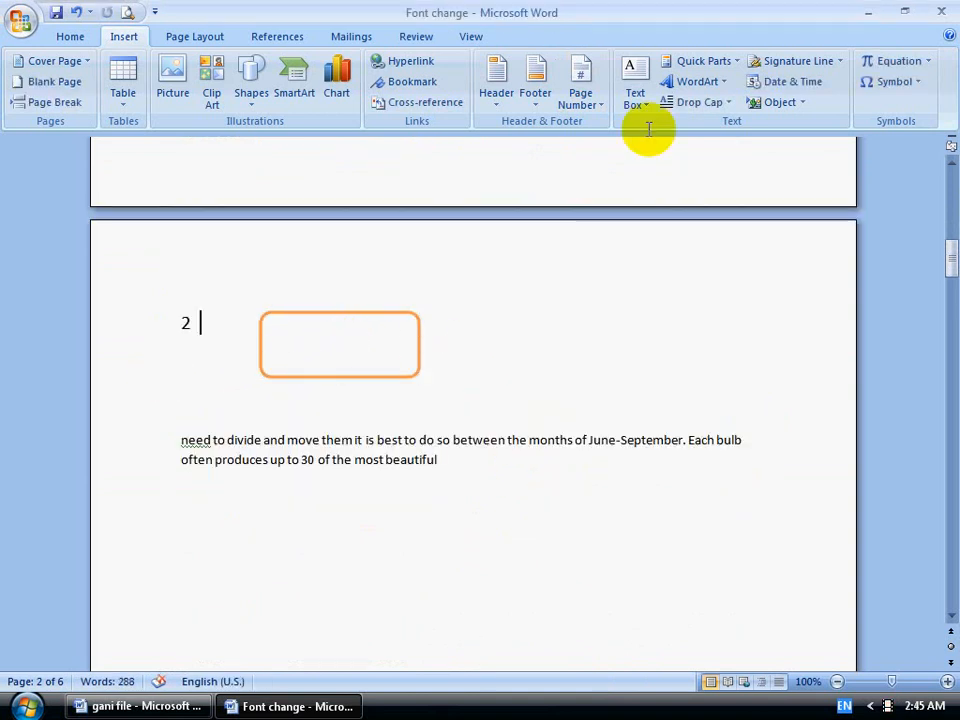
# Step: Bookmark the number 2 at the start of page 2 with the name pag2
pyautogui.doubleClick(182, 321)
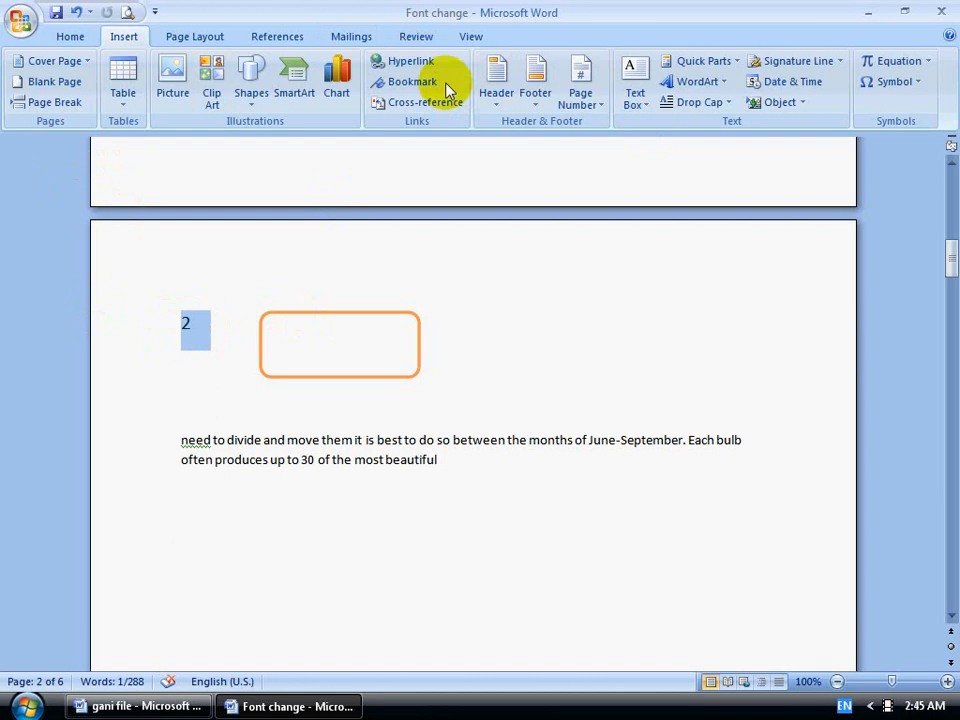
pyautogui.click(418, 83)
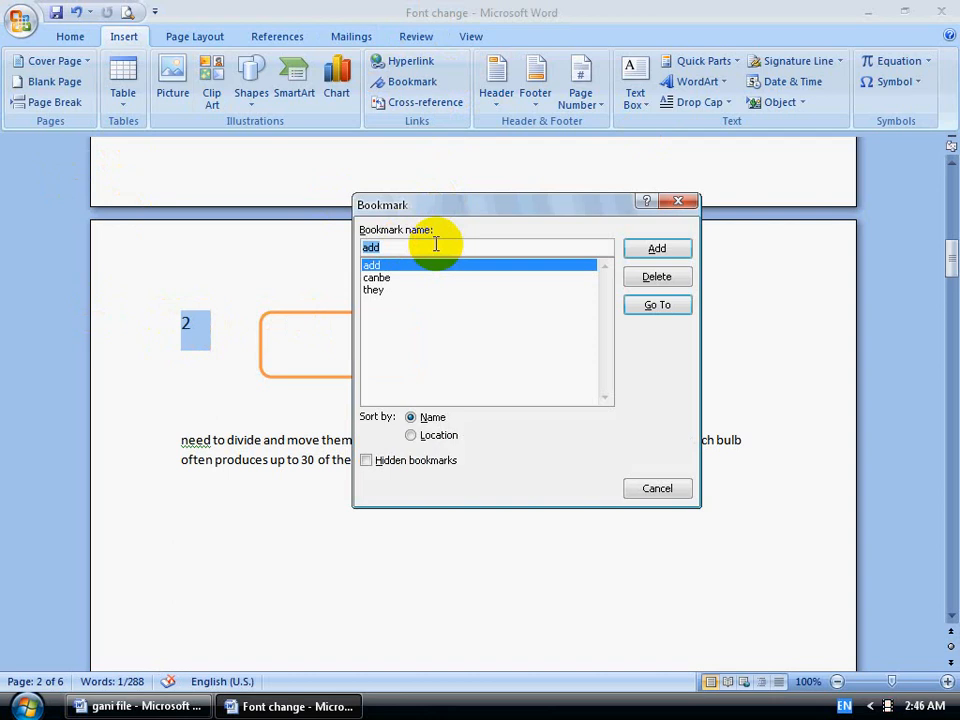
pyautogui.write('2')
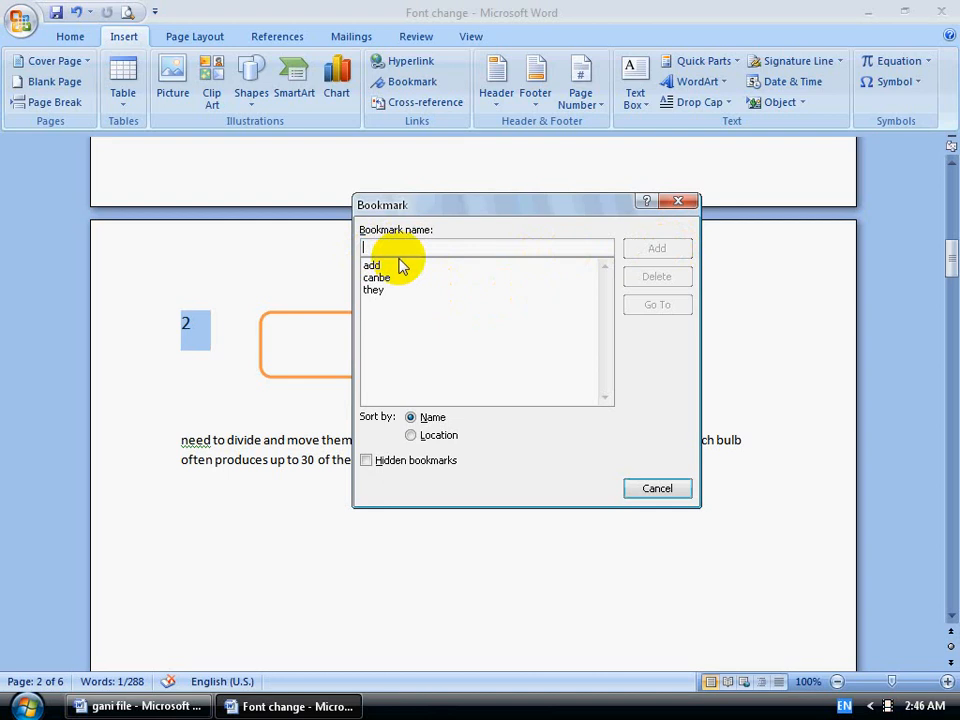
pyautogui.write('pag')
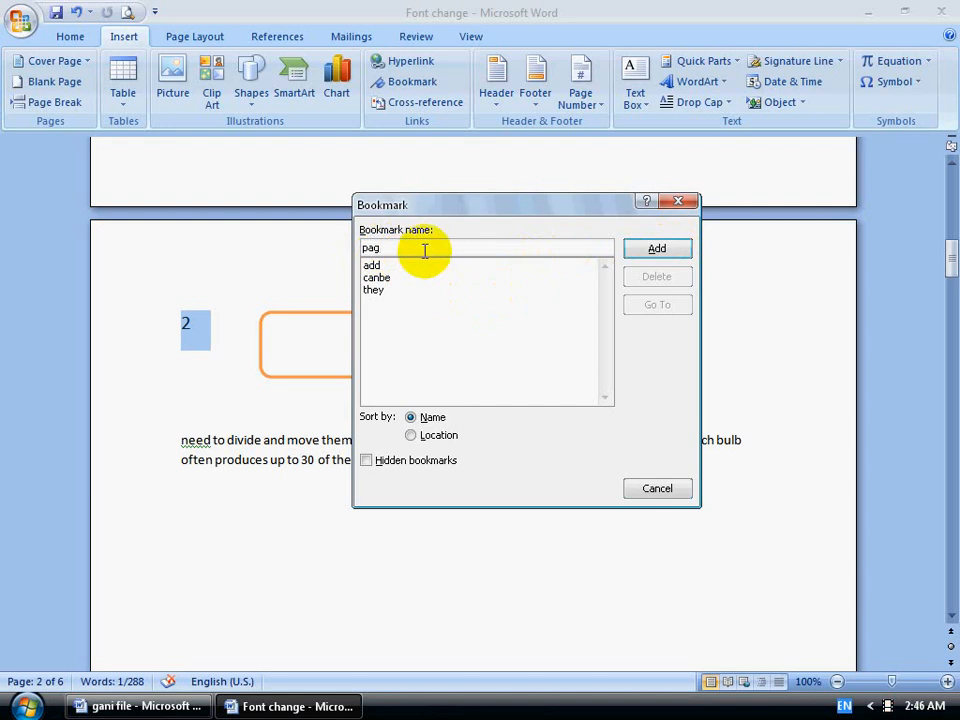
pyautogui.write('2')
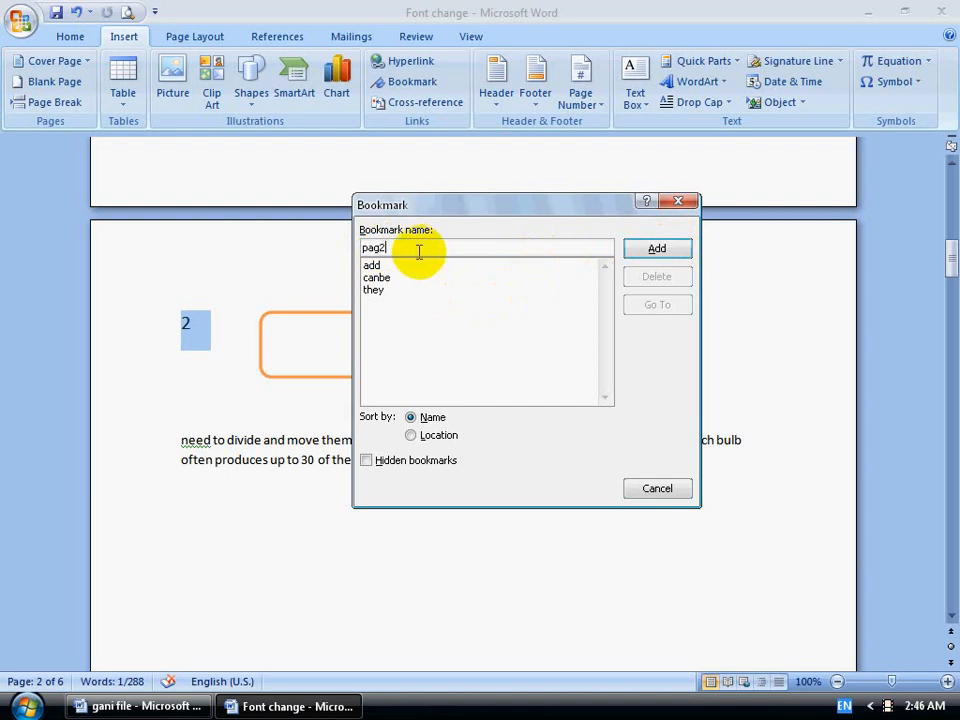
pyautogui.click(659, 252)
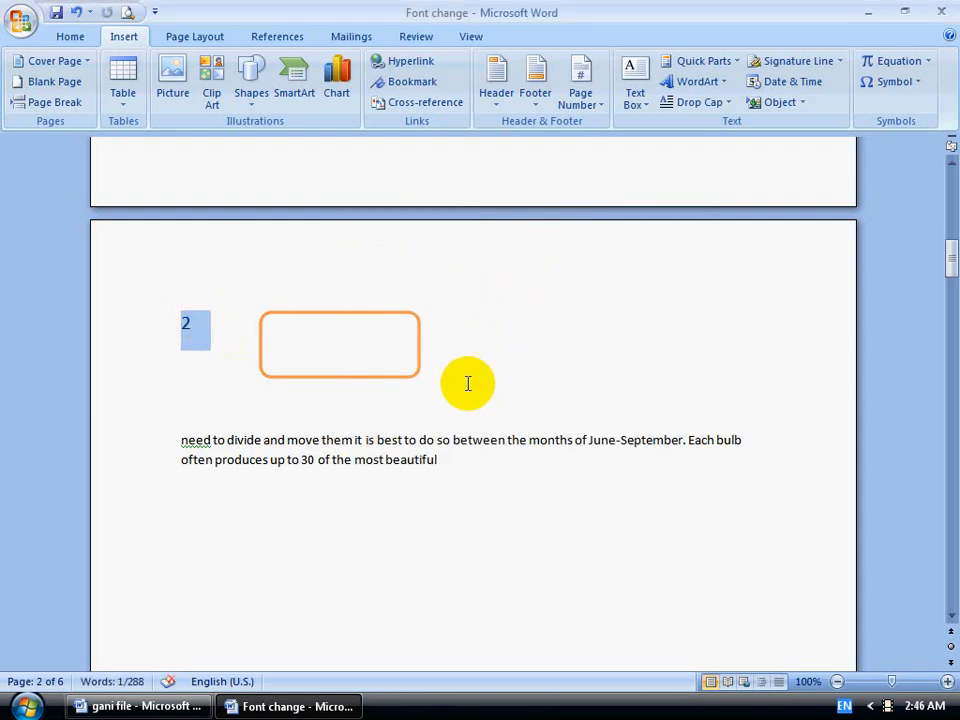
# Step: Bookmark the whole line starting with 3 on page 3, using the person's name in that line, written without a space, as the bookmark name
pyautogui.scroll(-4, 467, 381)
pyautogui.scroll(-15, 467, 381)
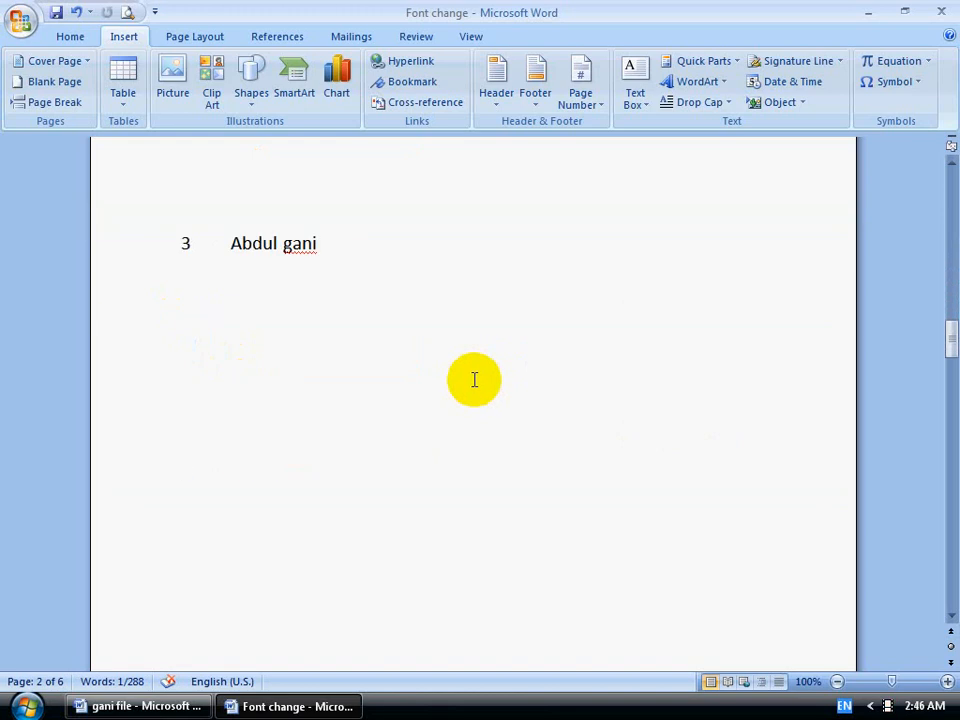
pyautogui.click(345, 354)
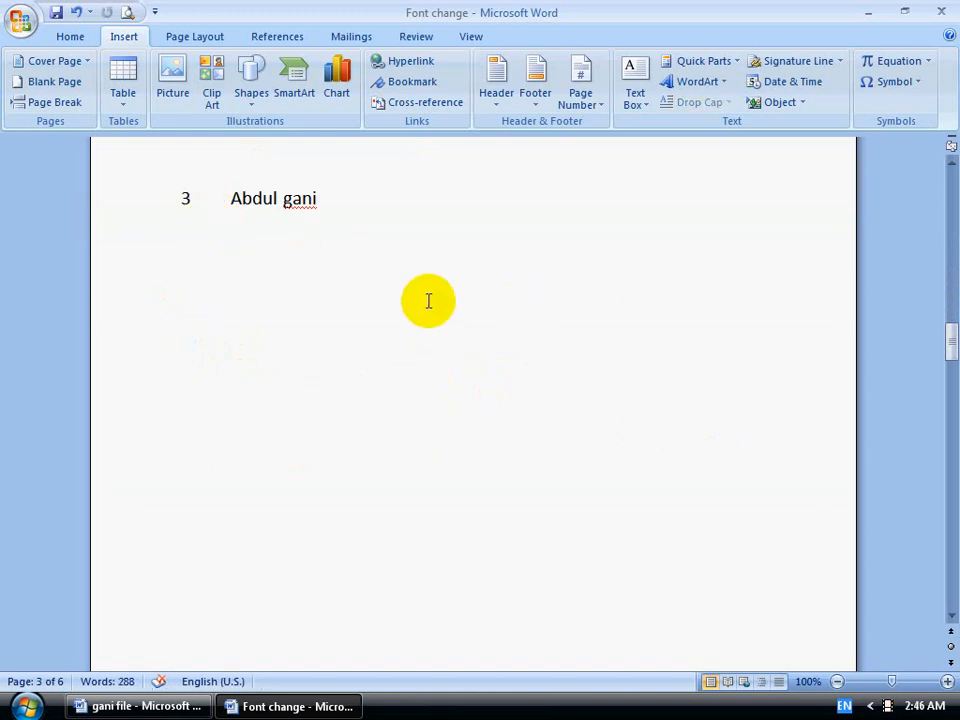
pyautogui.scroll(3, 429, 300)
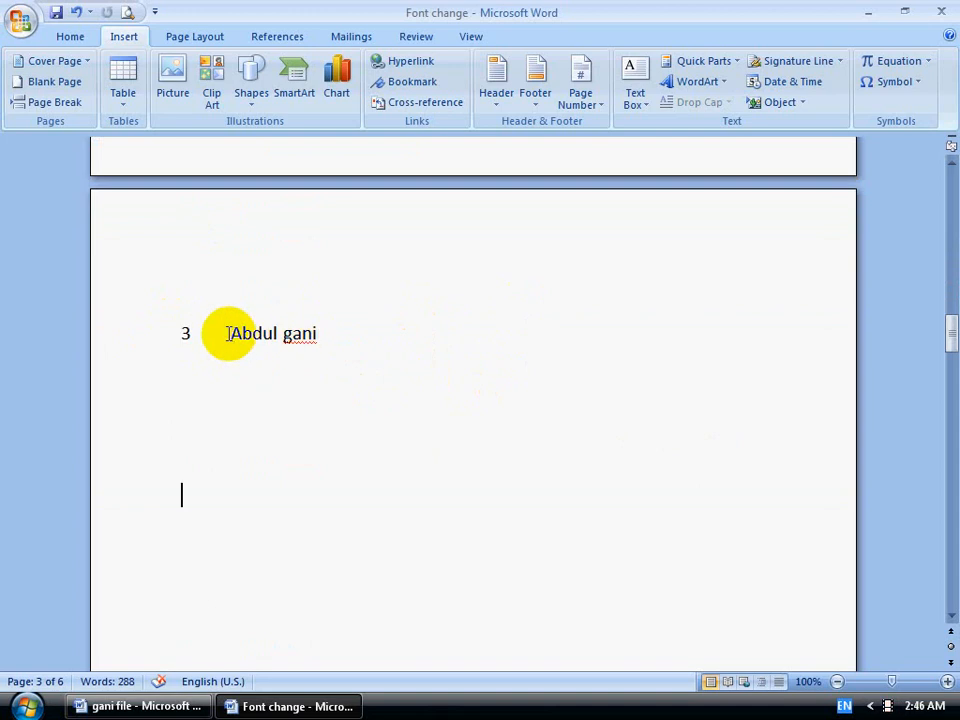
pyautogui.tripleClick(329, 333)
pyautogui.click(399, 377)
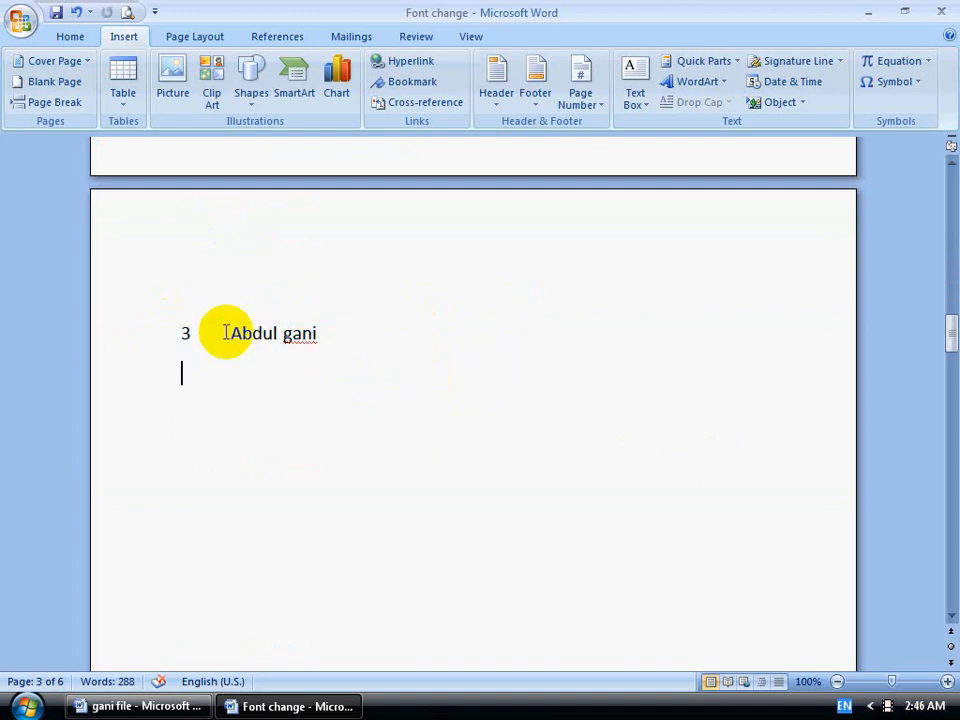
pyautogui.tripleClick(362, 330)
pyautogui.click(262, 377)
pyautogui.moveTo(227, 333); pyautogui.dragTo(315, 333)
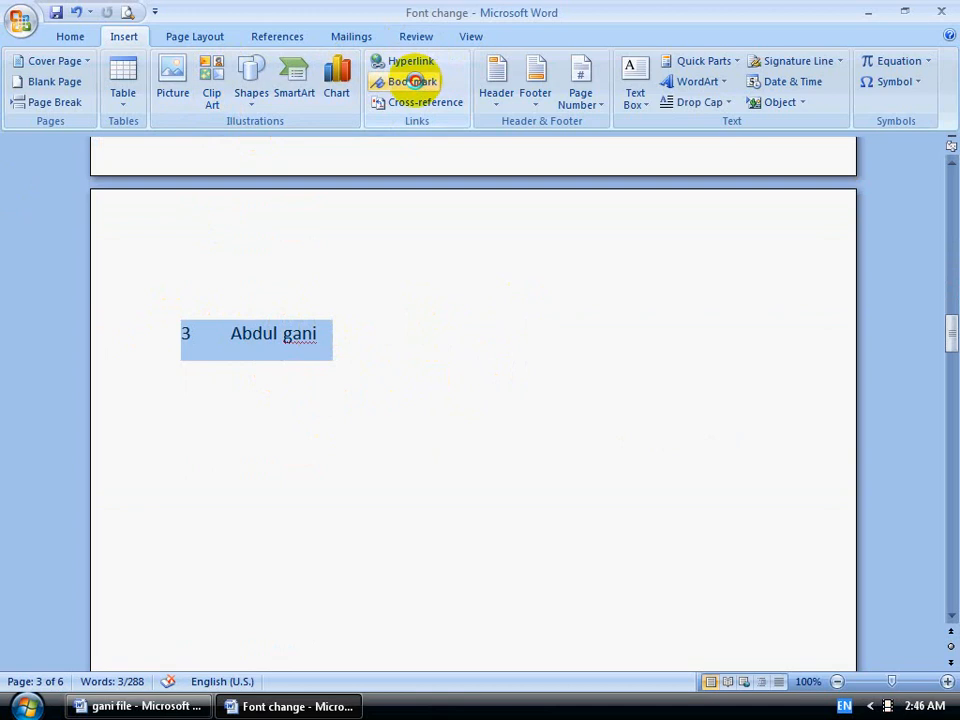
pyautogui.click(412, 81)
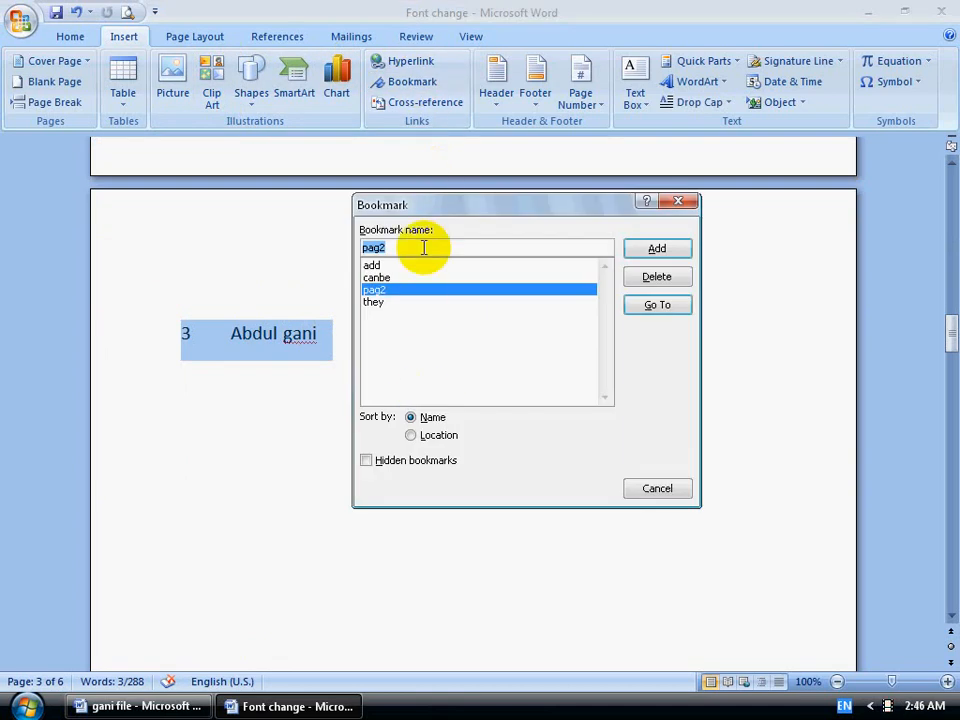
pyautogui.write('ani')
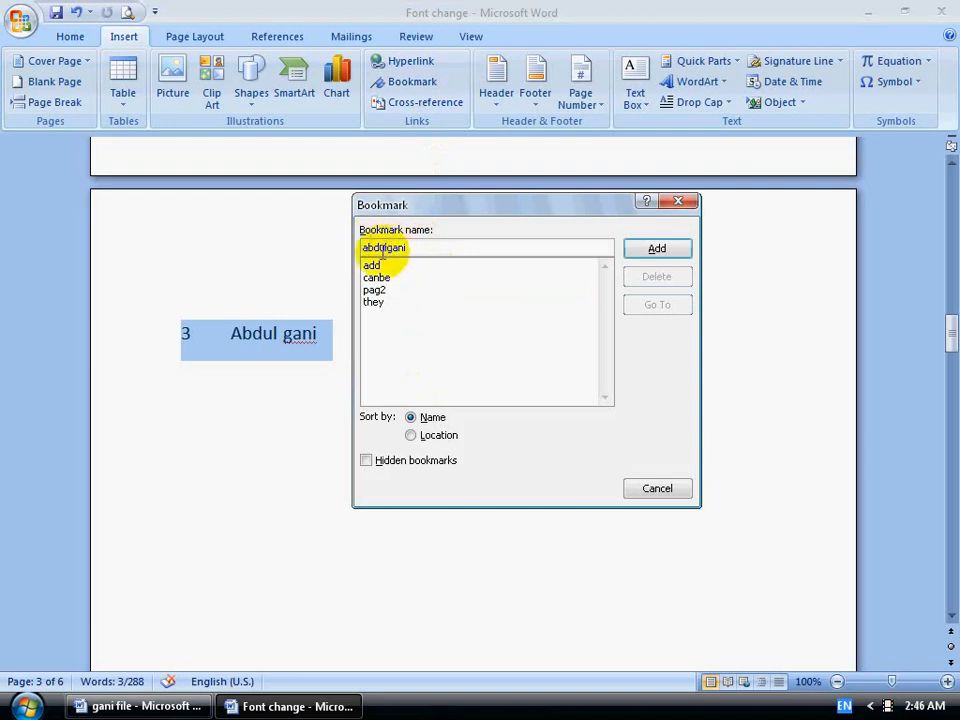
pyautogui.click(659, 250)
pyautogui.click(478, 371)
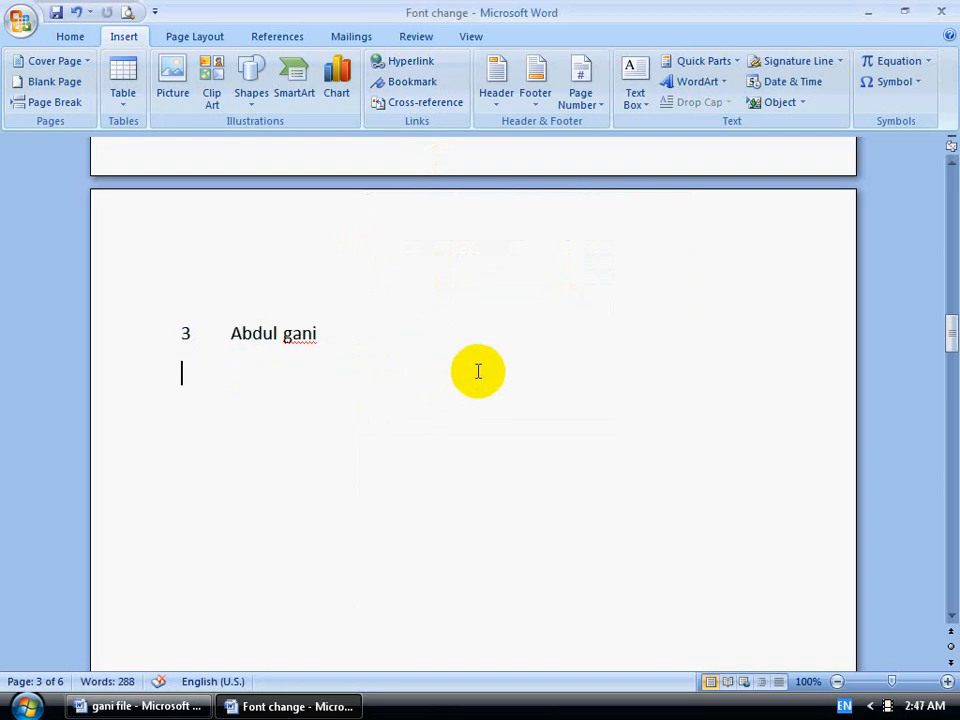
# Step: Bookmark the small blue image below the number 4 on page 4 with the name picture
pyautogui.scroll(-5, 473, 370)
pyautogui.scroll(-10, 473, 370)
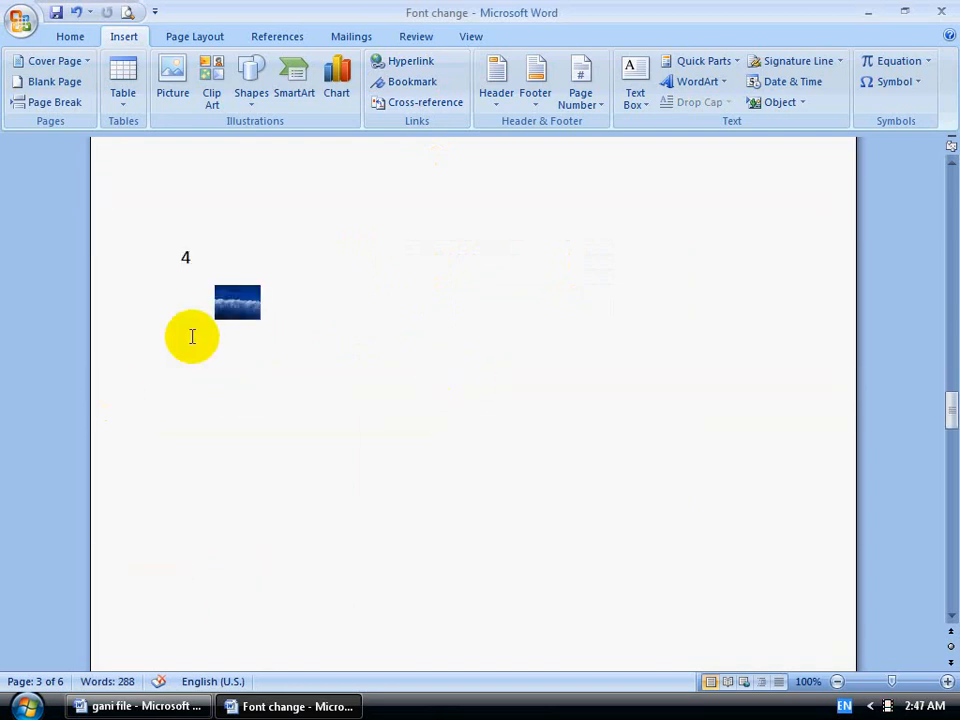
pyautogui.click(336, 360)
pyautogui.scroll(3, 191, 392)
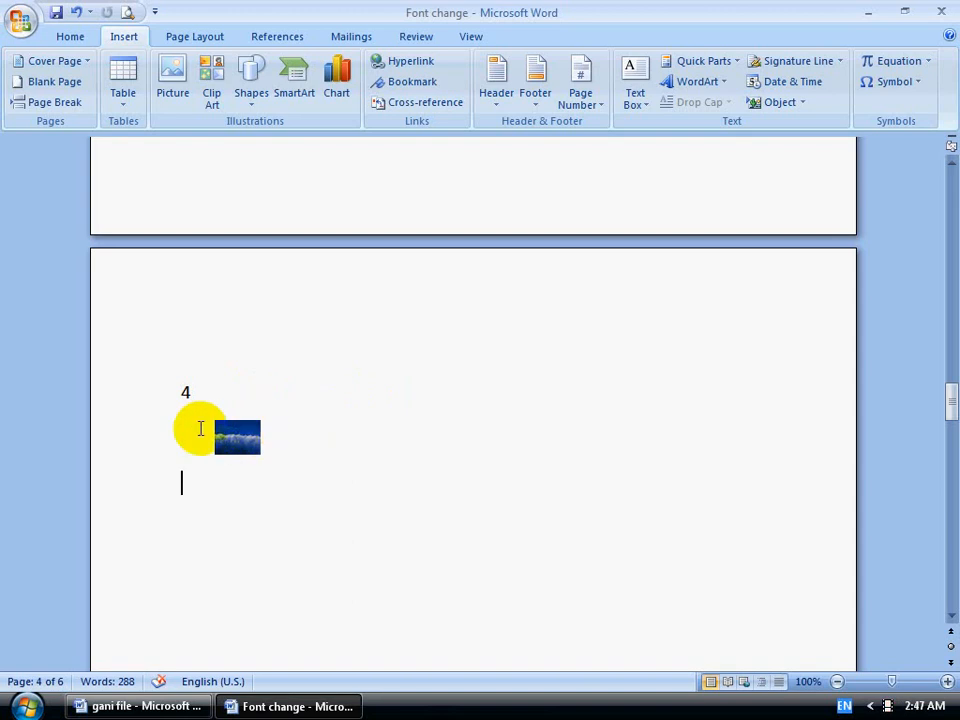
pyautogui.moveTo(201, 428); pyautogui.dragTo(277, 428)
pyautogui.click(260, 371)
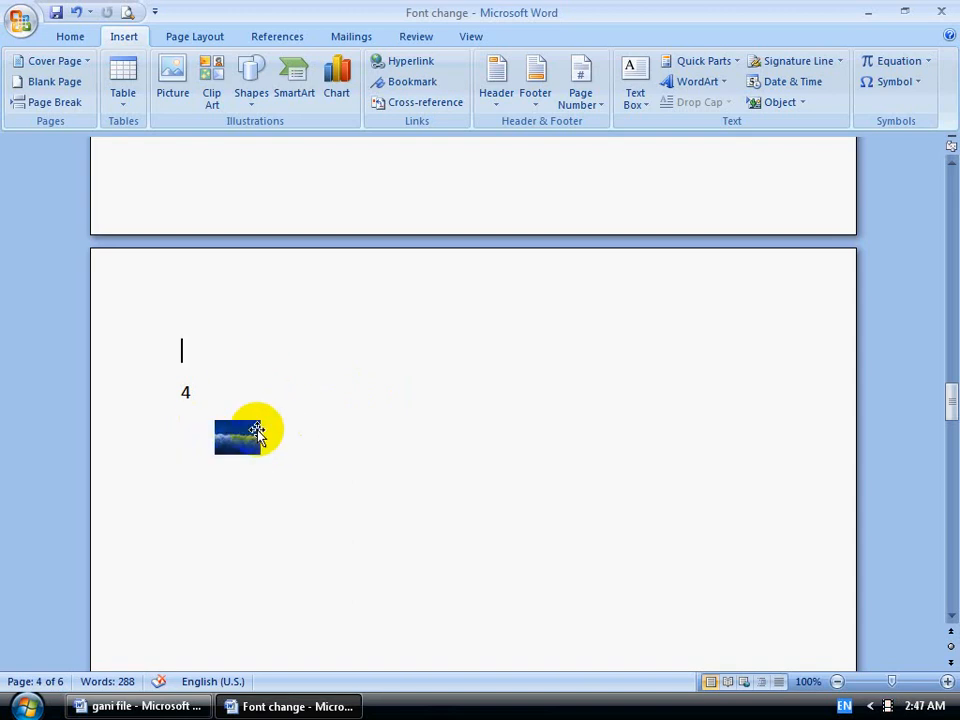
pyautogui.moveTo(194, 431); pyautogui.dragTo(305, 431)
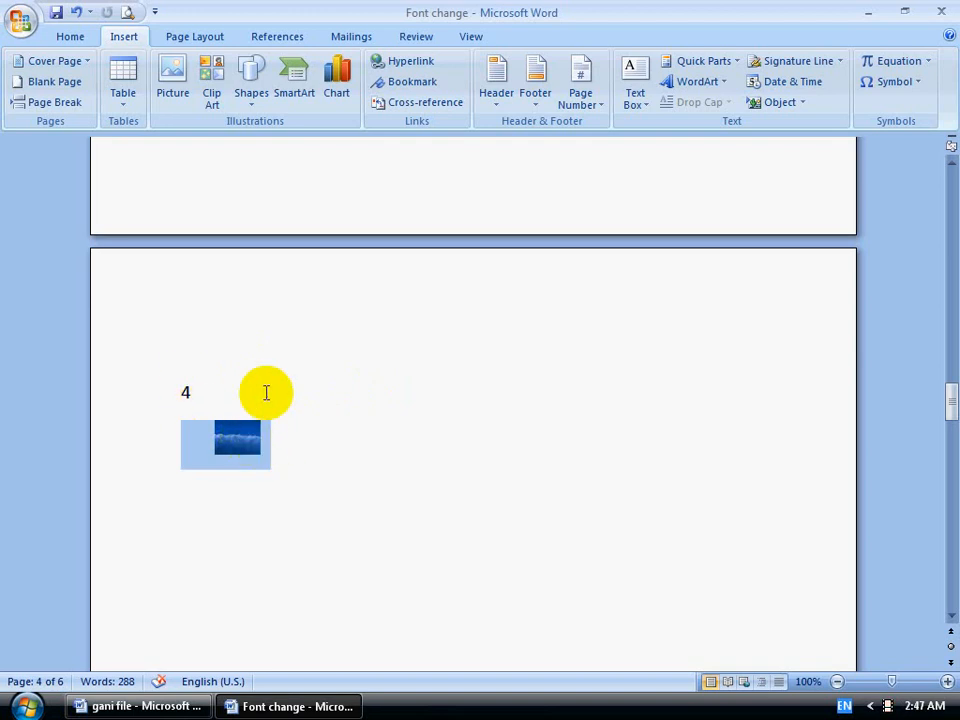
pyautogui.click(195, 393)
pyautogui.moveTo(179, 396); pyautogui.dragTo(206, 388)
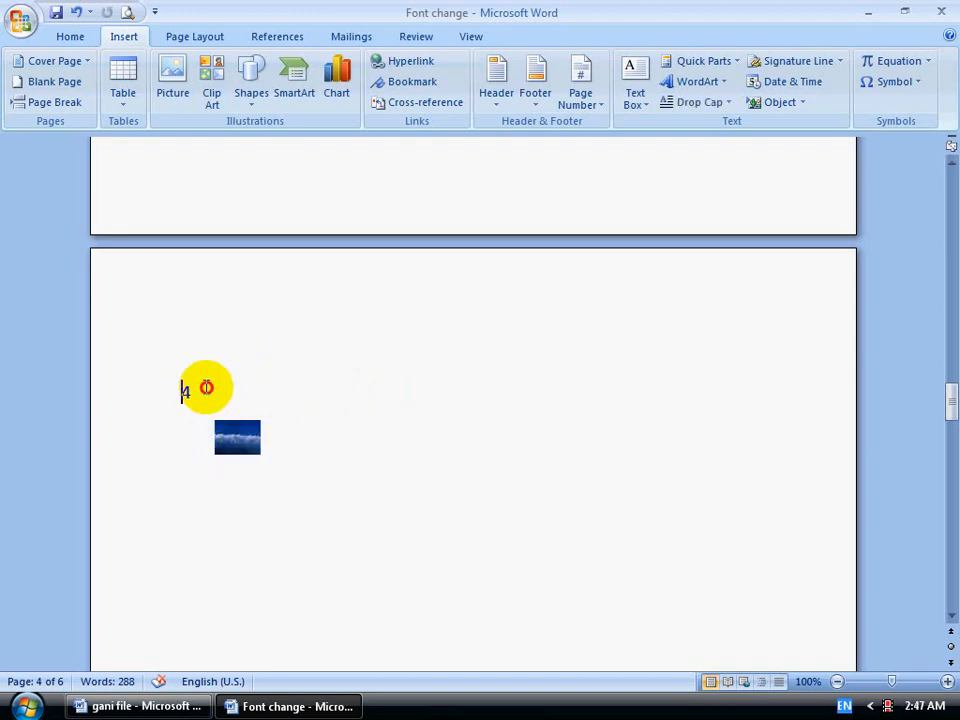
pyautogui.click(150, 352)
pyautogui.click(292, 381)
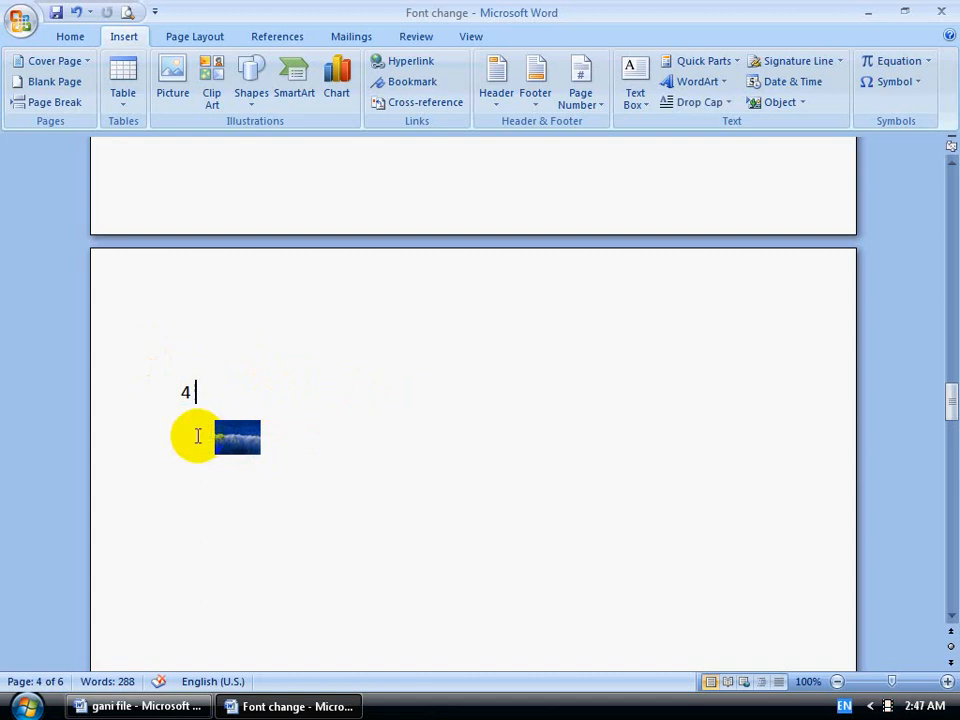
pyautogui.moveTo(206, 435); pyautogui.dragTo(302, 429)
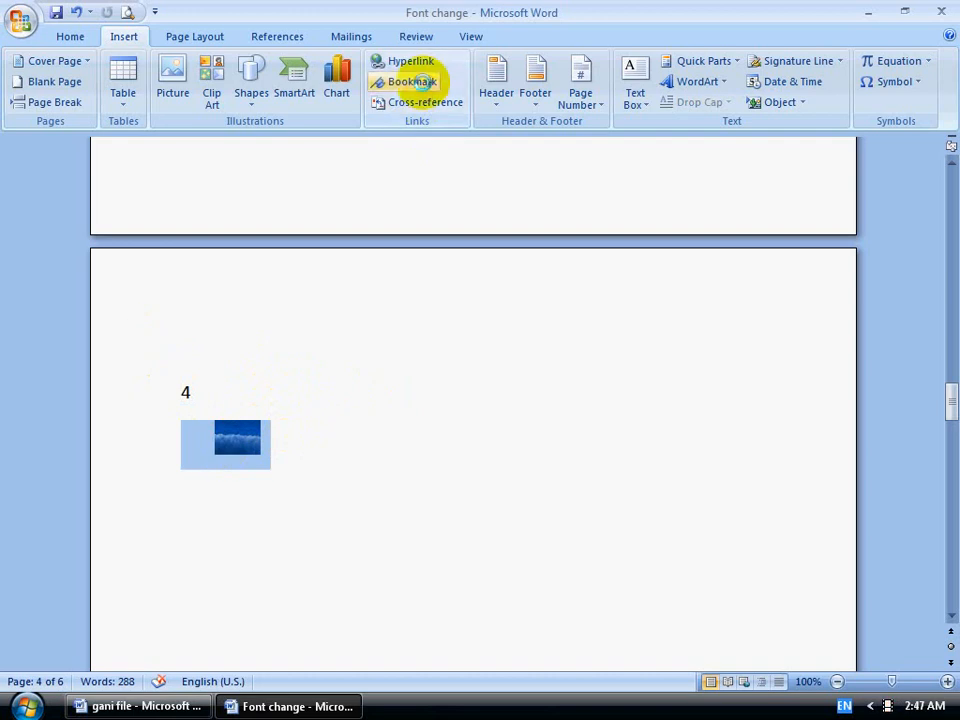
pyautogui.click(412, 81)
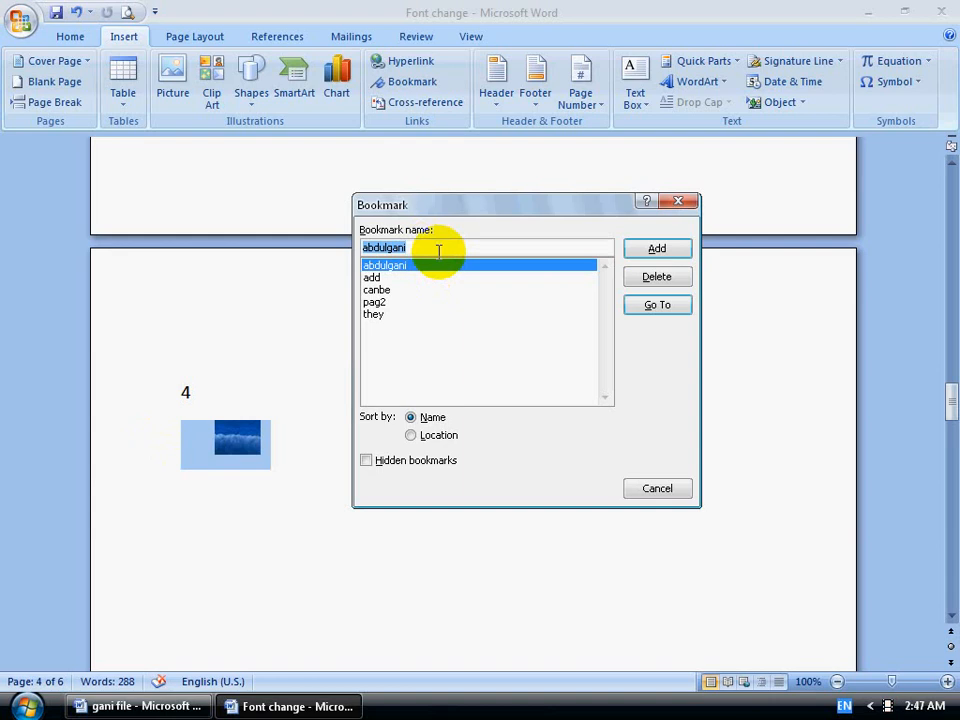
pyautogui.write('pict')
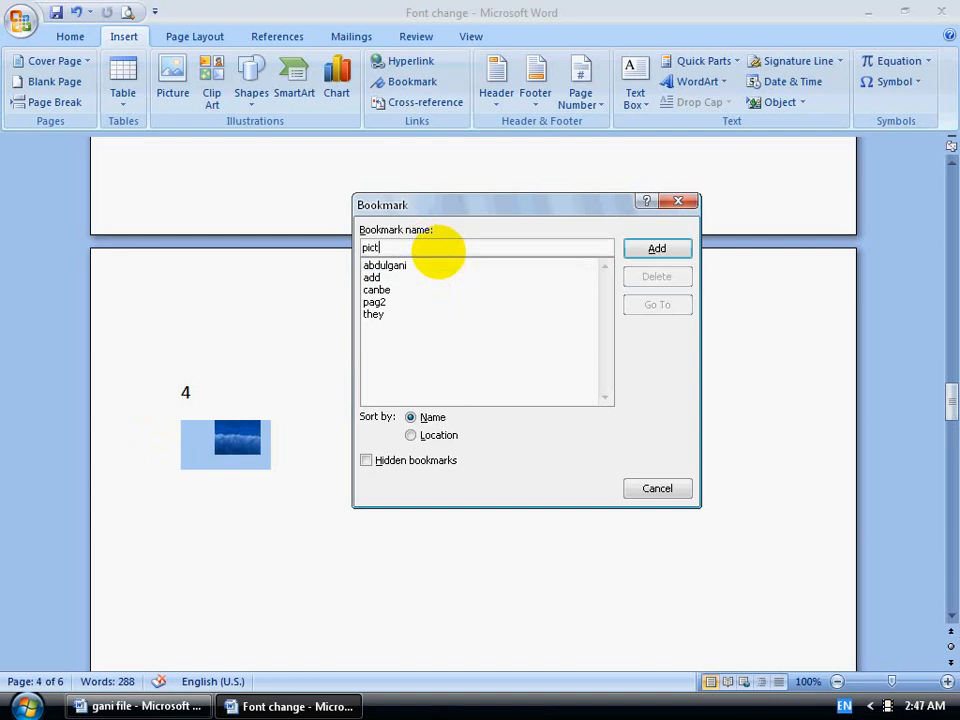
pyautogui.write('ure')
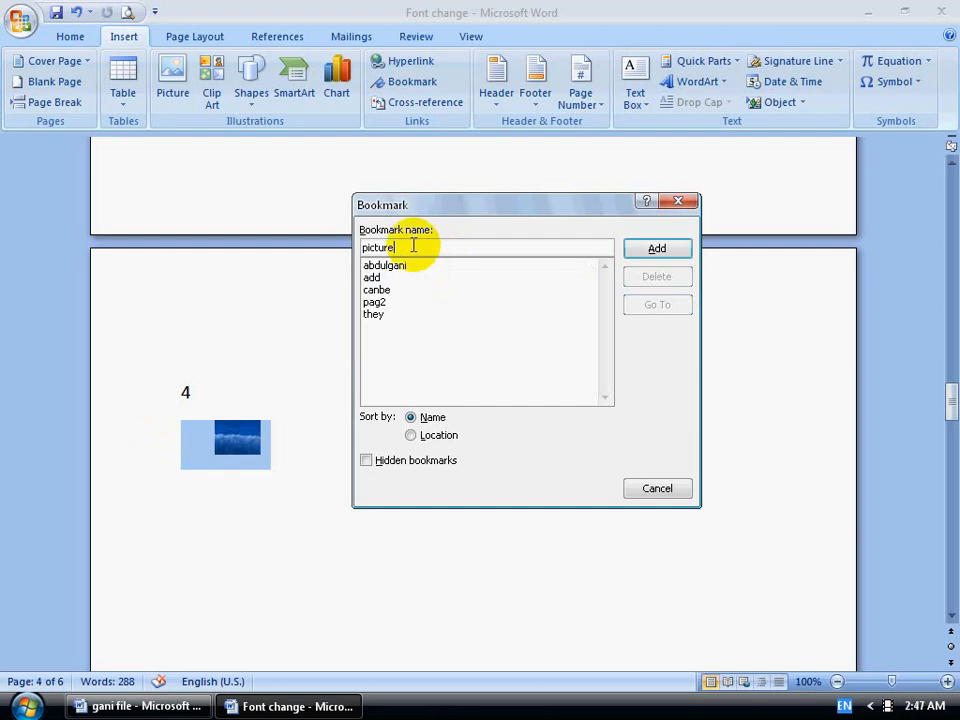
pyautogui.click(657, 249)
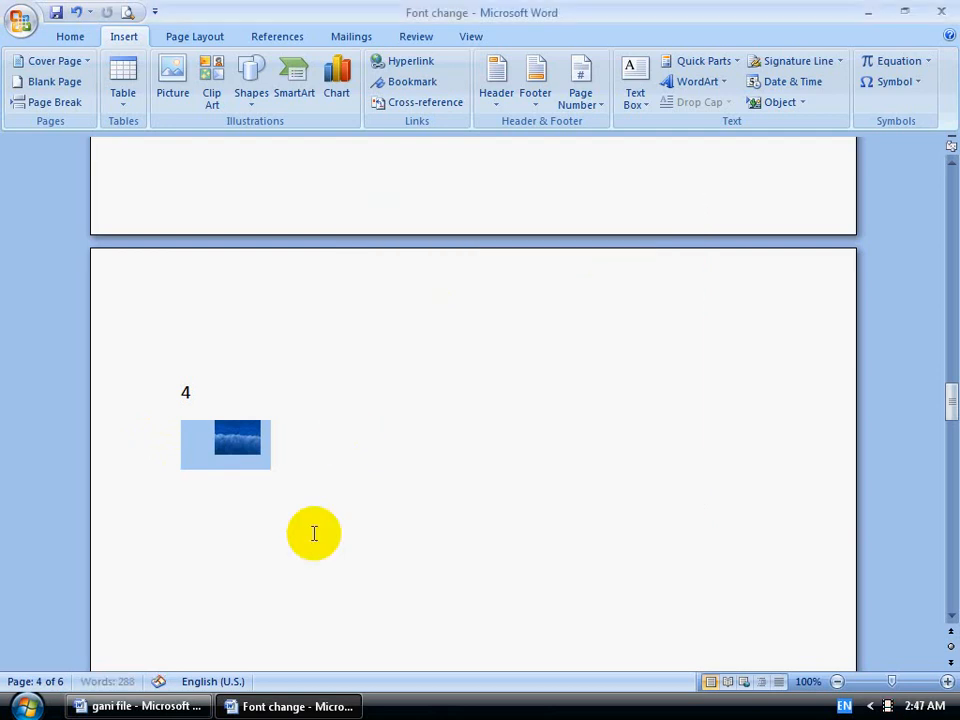
# Step: Bookmark the number 5 above the chart on page 5 with the name pag5
pyautogui.scroll(-18, 313, 531)
pyautogui.scroll(-3, 411, 461)
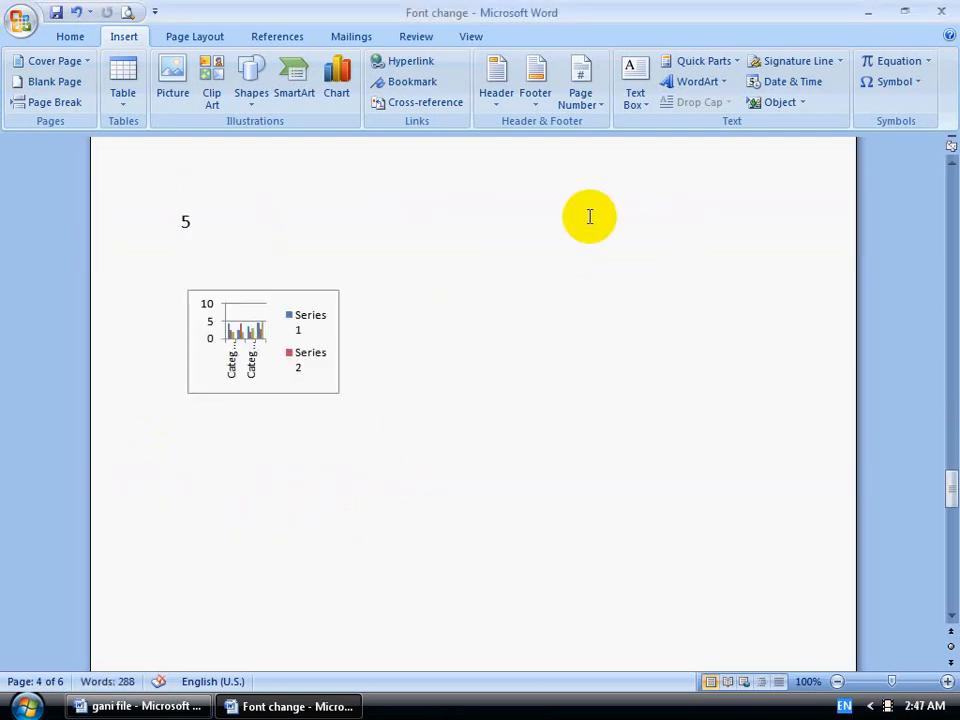
pyautogui.click(456, 313)
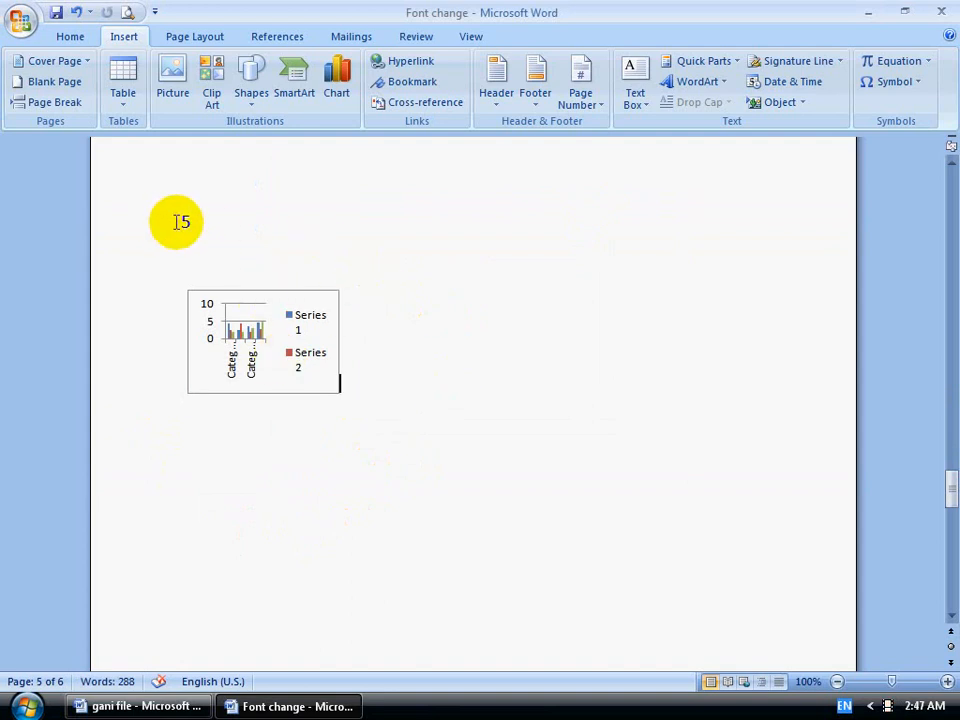
pyautogui.doubleClick(259, 216)
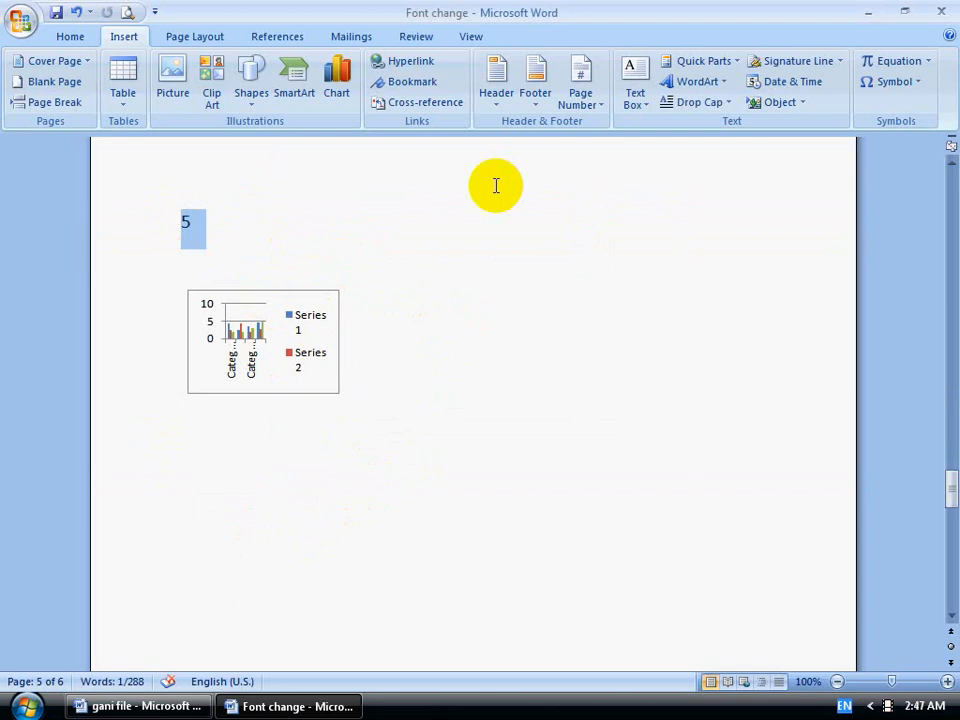
pyautogui.click(412, 82)
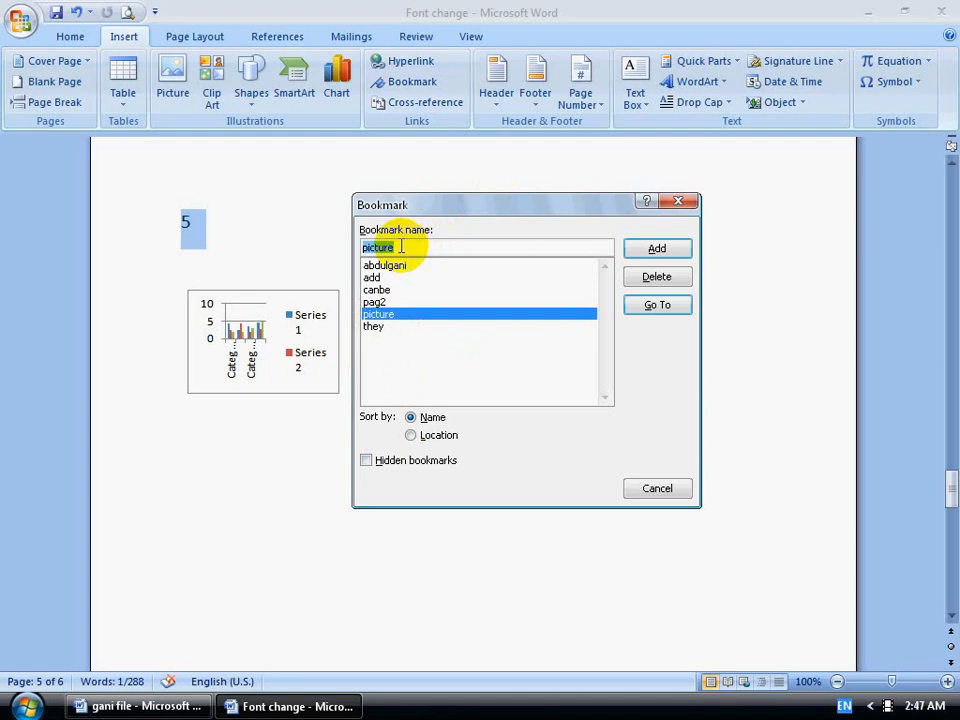
pyautogui.write('pag5')
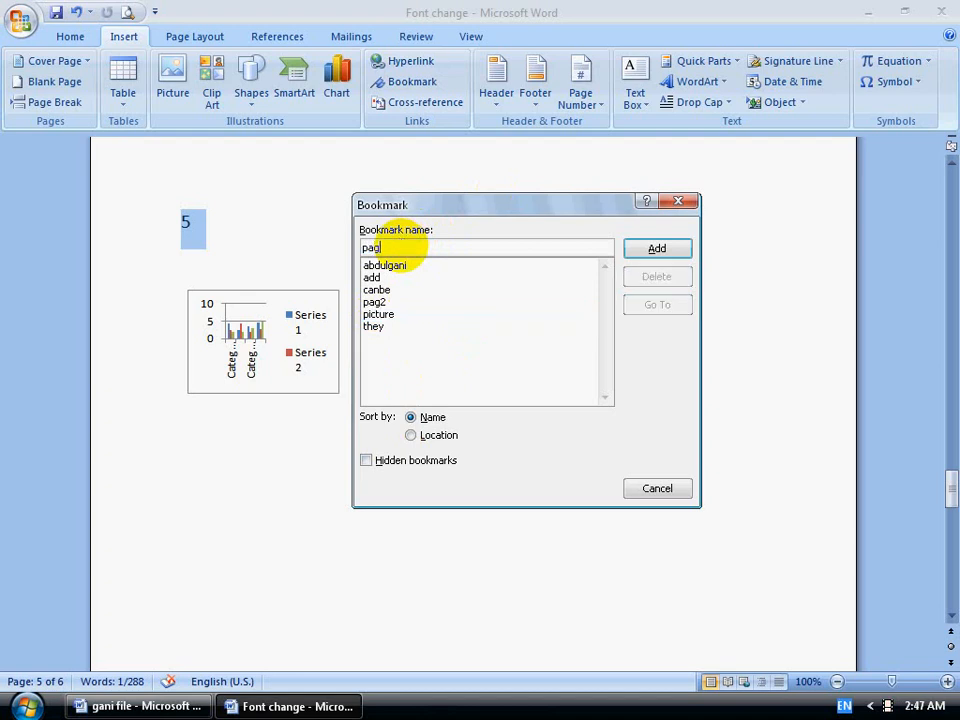
pyautogui.click(656, 249)
pyautogui.scroll(3, 540, 398)
pyautogui.scroll(-4, 544, 403)
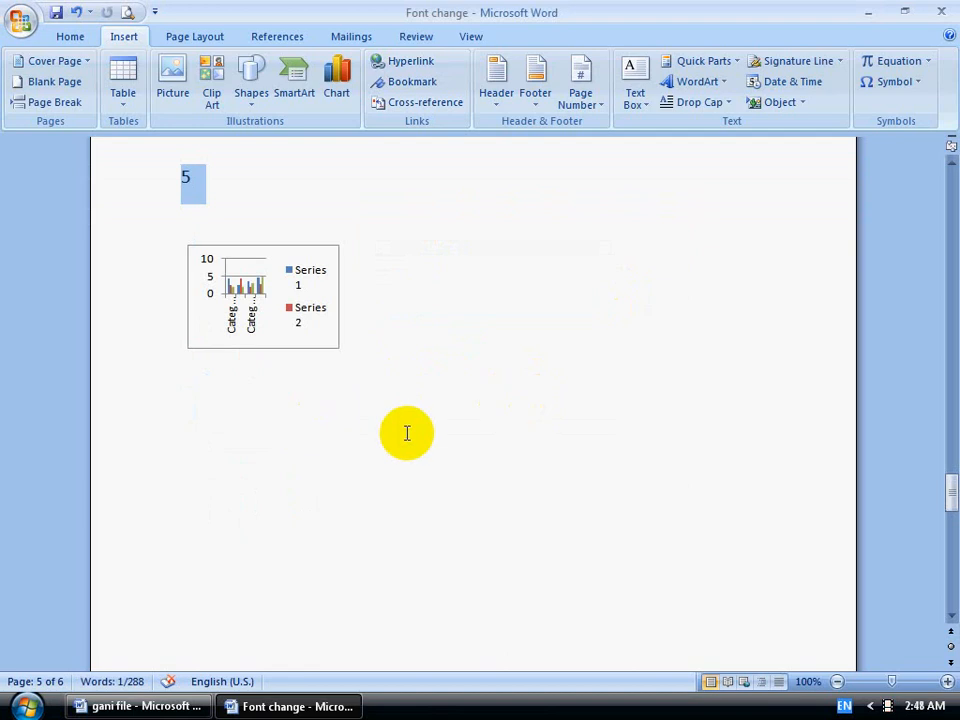
pyautogui.scroll(3, 581, 462)
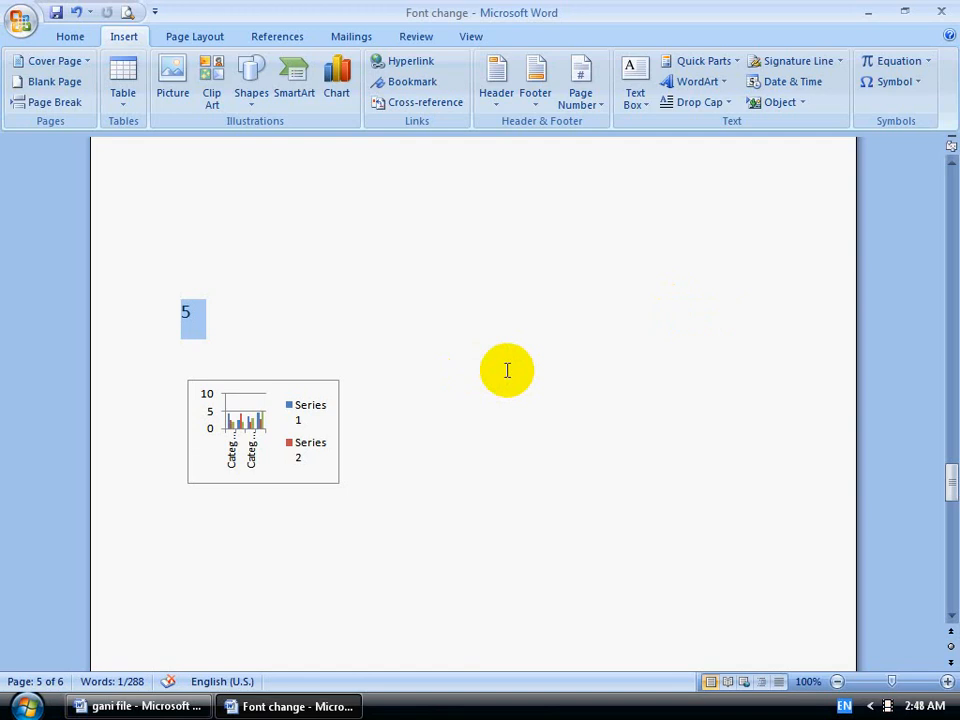
pyautogui.scroll(-1, 507, 371)
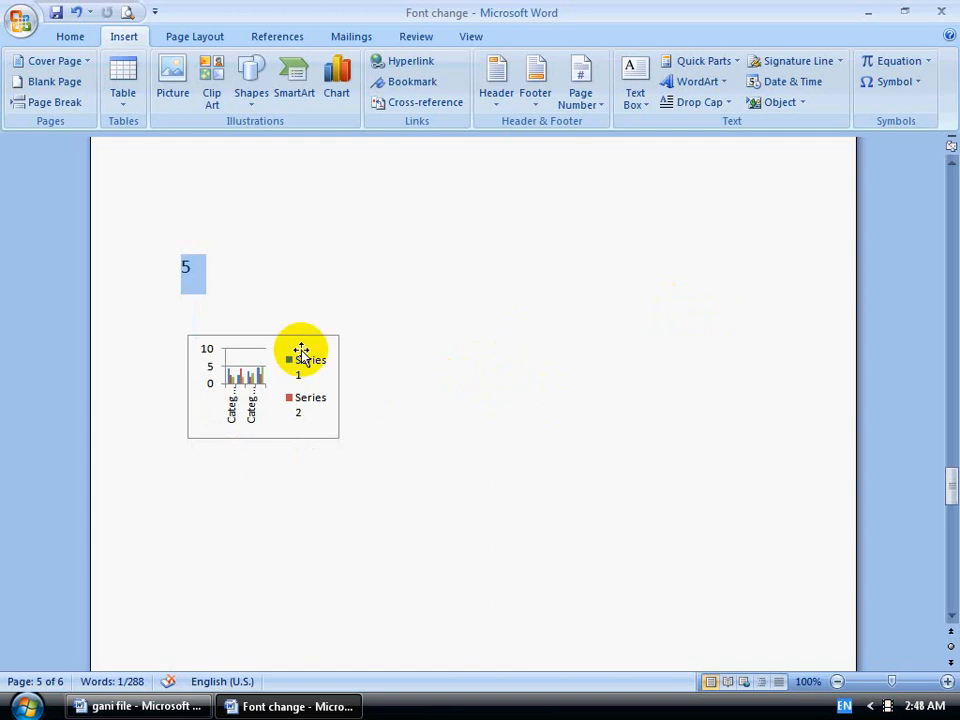
# Step: Open the bookmark list and go to the bookmark named after the person on page 3
pyautogui.click(420, 88)
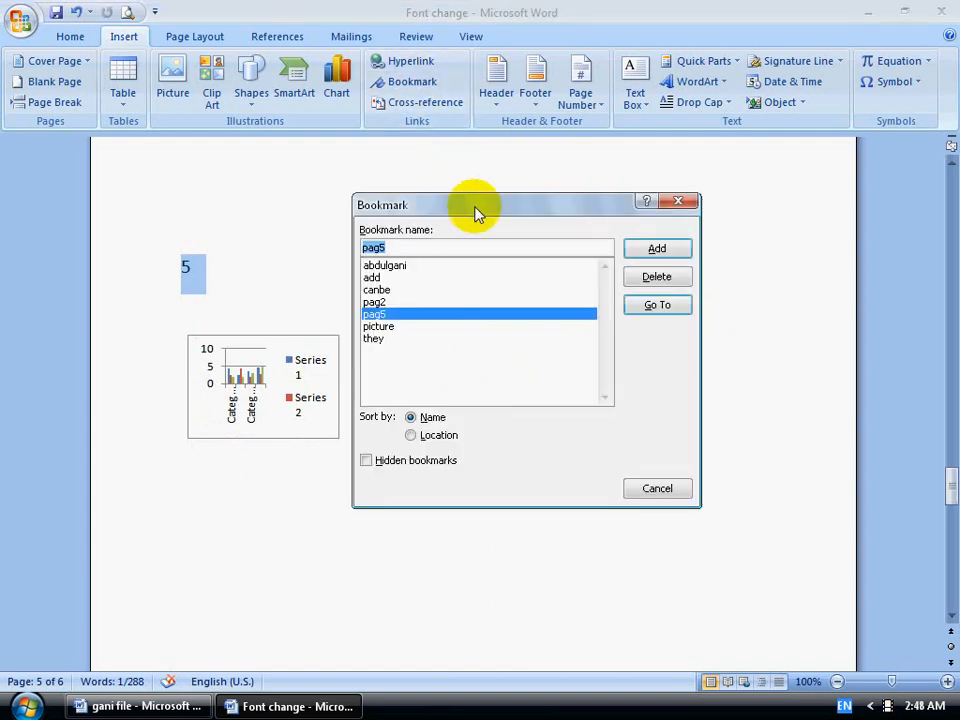
pyautogui.click(399, 267)
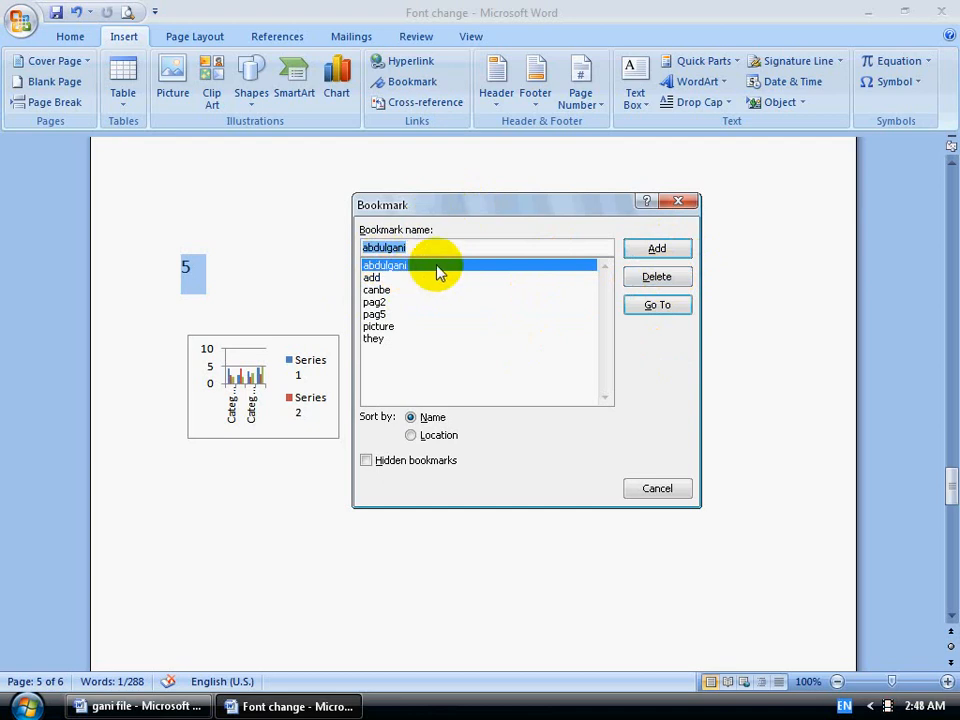
pyautogui.click(657, 309)
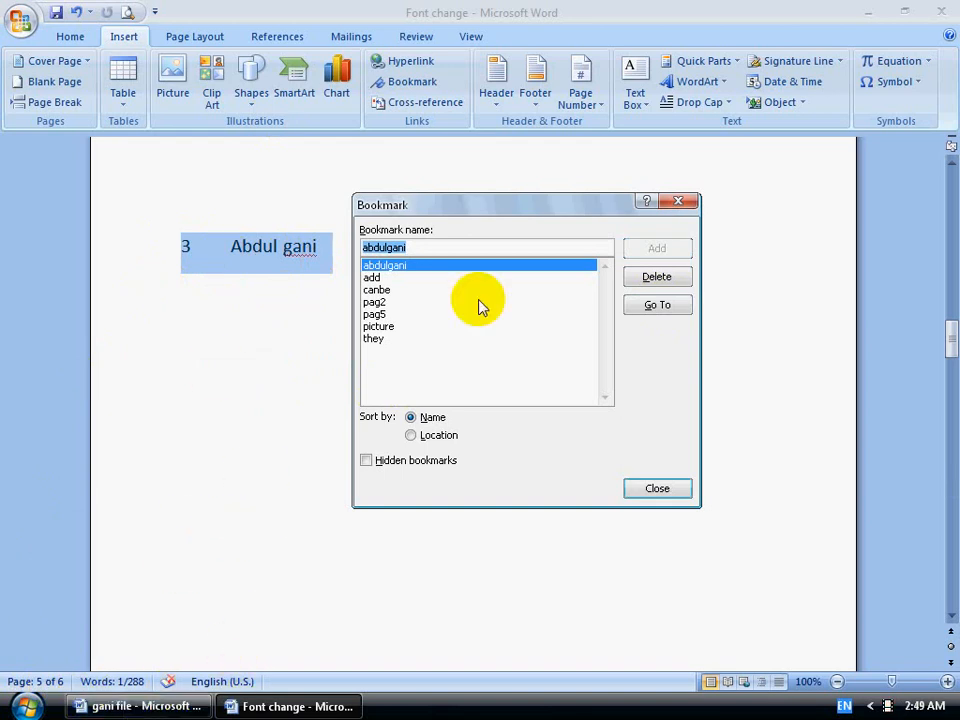
# Step: Go to the add bookmark and move the Bookmark dialog clear of the italic feedback text
pyautogui.click(372, 279)
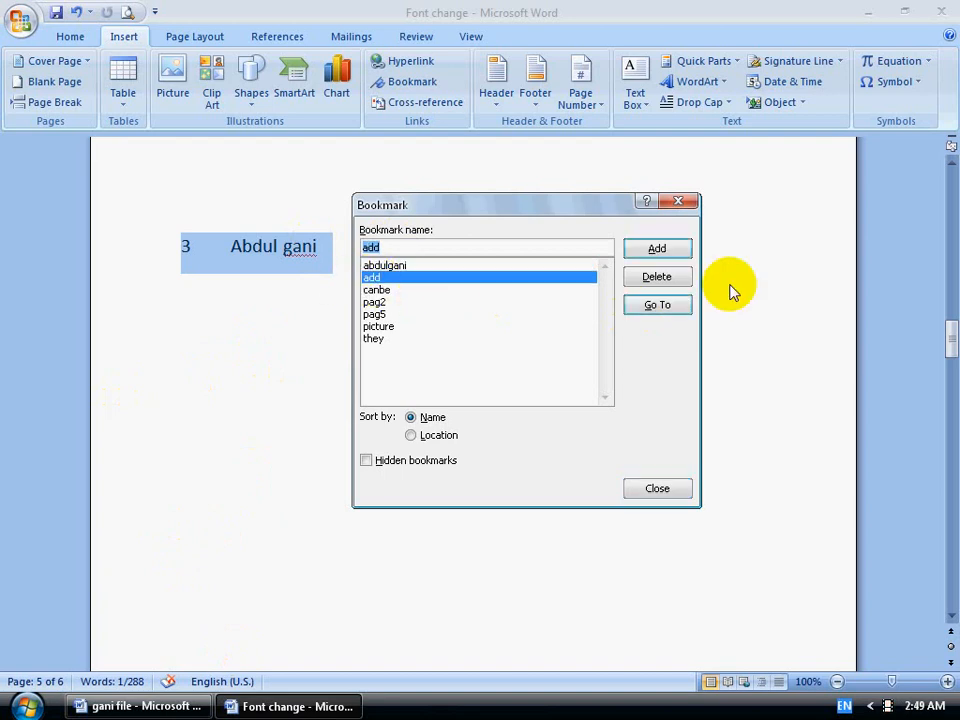
pyautogui.click(664, 305)
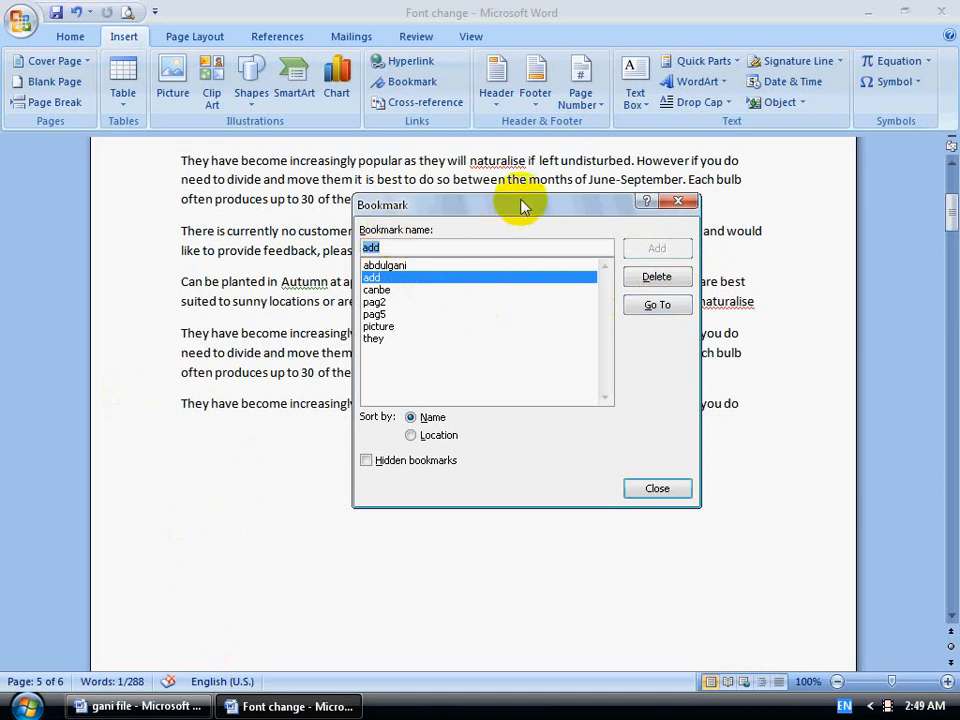
pyautogui.moveTo(521, 204); pyautogui.dragTo(600, 333)
pyautogui.moveTo(560, 255)
pyautogui.mouseDown()
pyautogui.moveTo(561, 304)
pyautogui.moveTo(553, 257)
pyautogui.mouseUp()
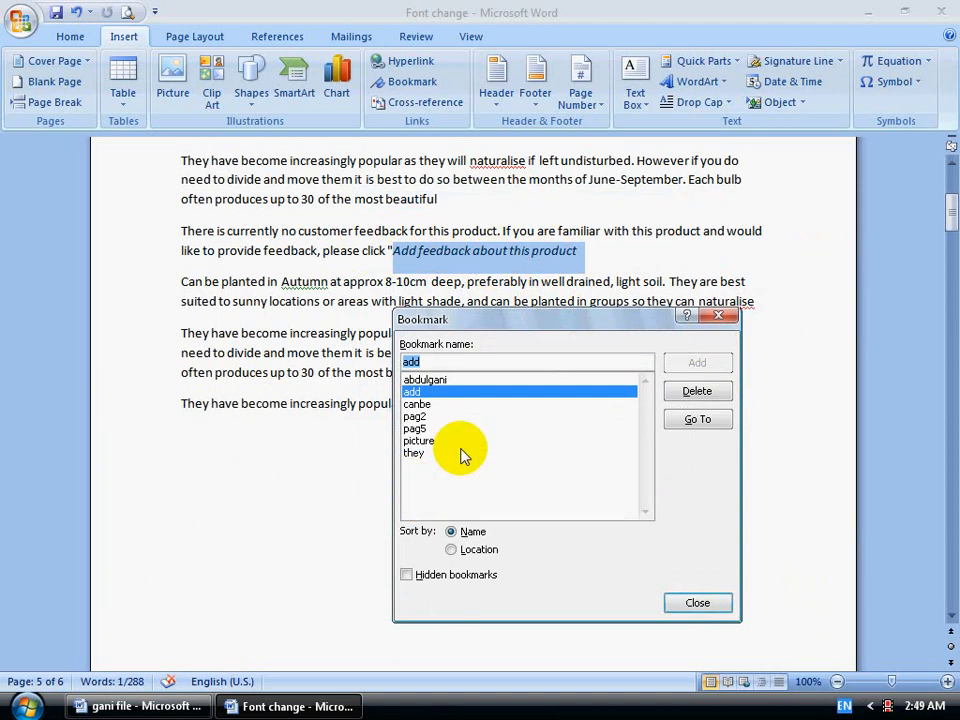
# Step: Go to the pag5 bookmark above the chart, and from there to the they bookmark
pyautogui.click(416, 429)
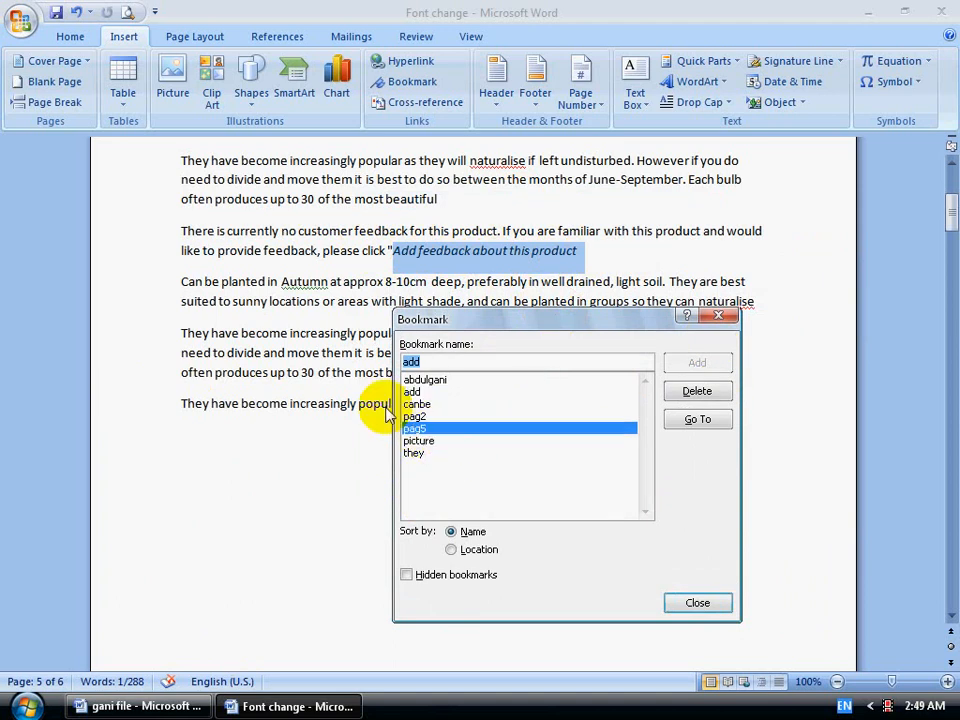
pyautogui.click(700, 420)
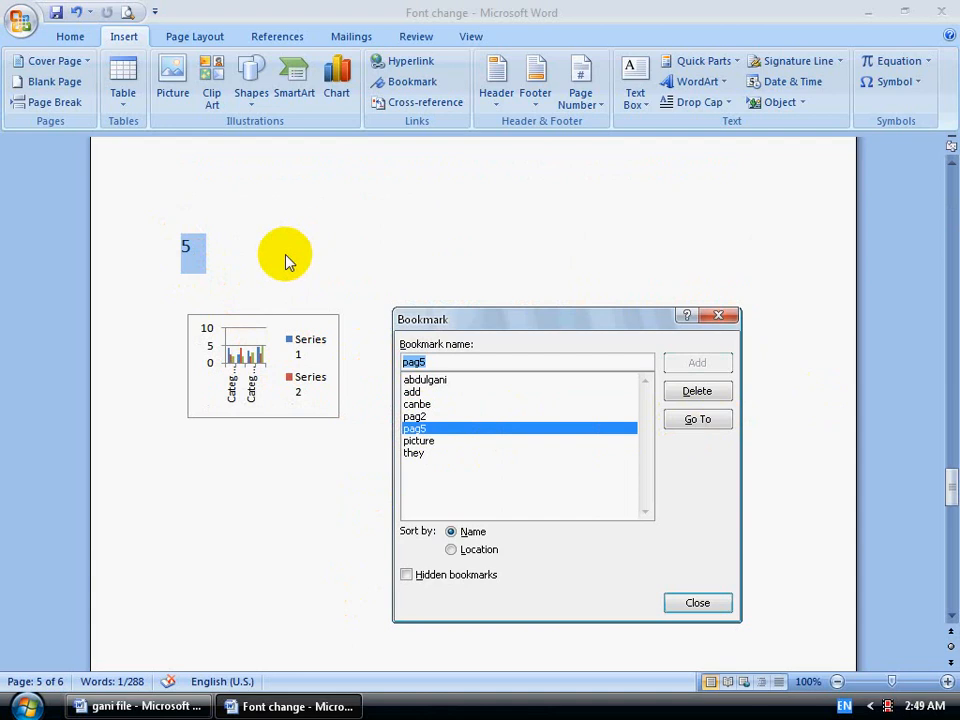
pyautogui.click(414, 454)
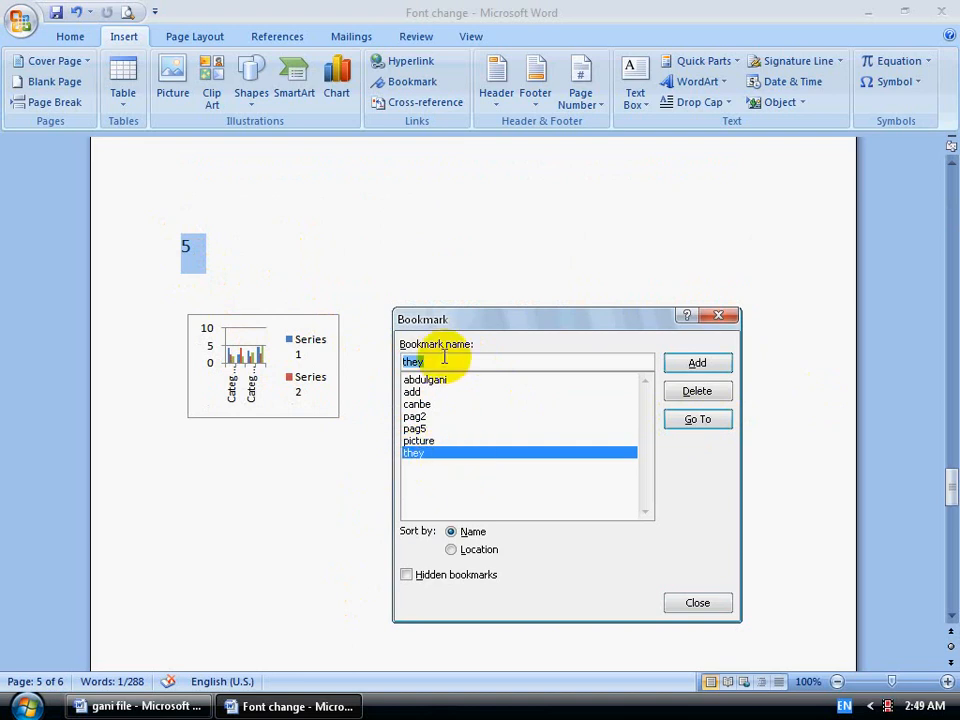
pyautogui.click(697, 420)
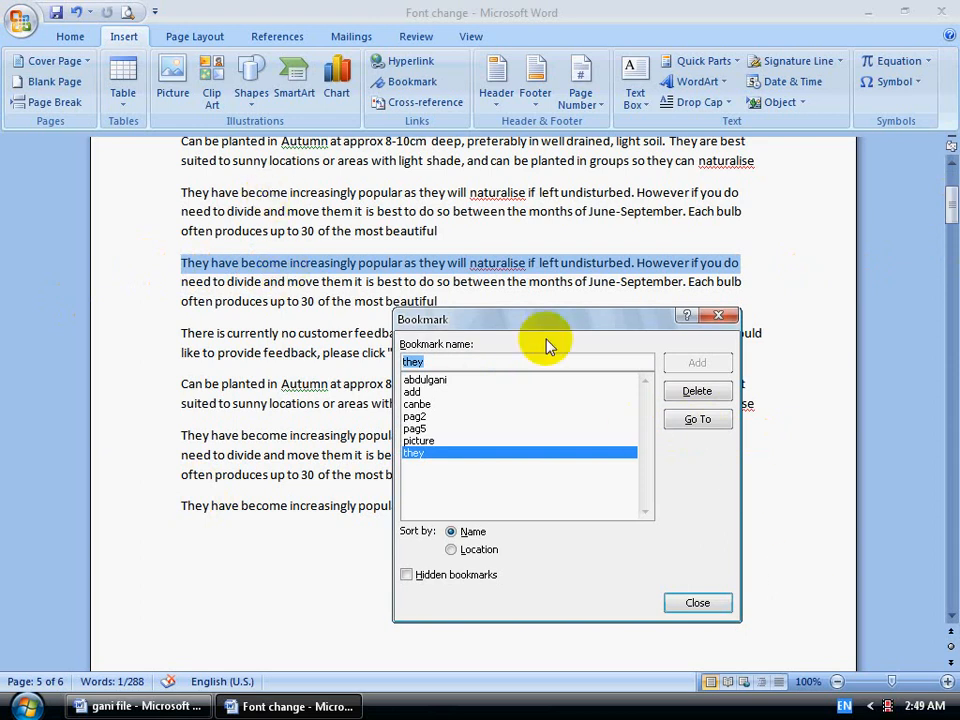
# Step: Go to the pag2 bookmark on page 2, and from there to the canbe bookmark
pyautogui.click(418, 417)
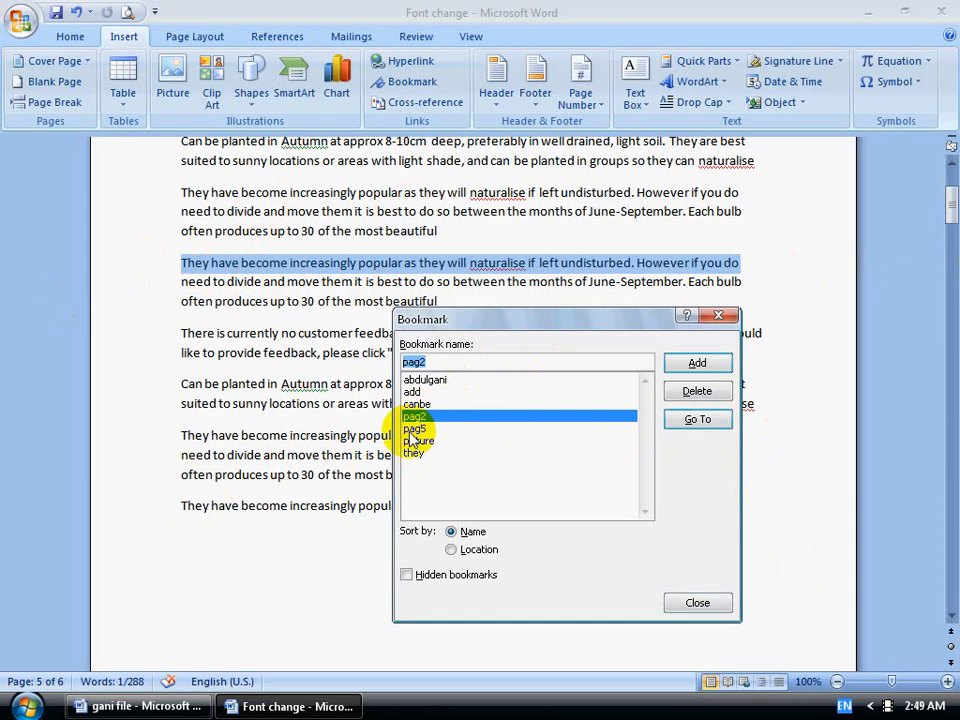
pyautogui.click(698, 421)
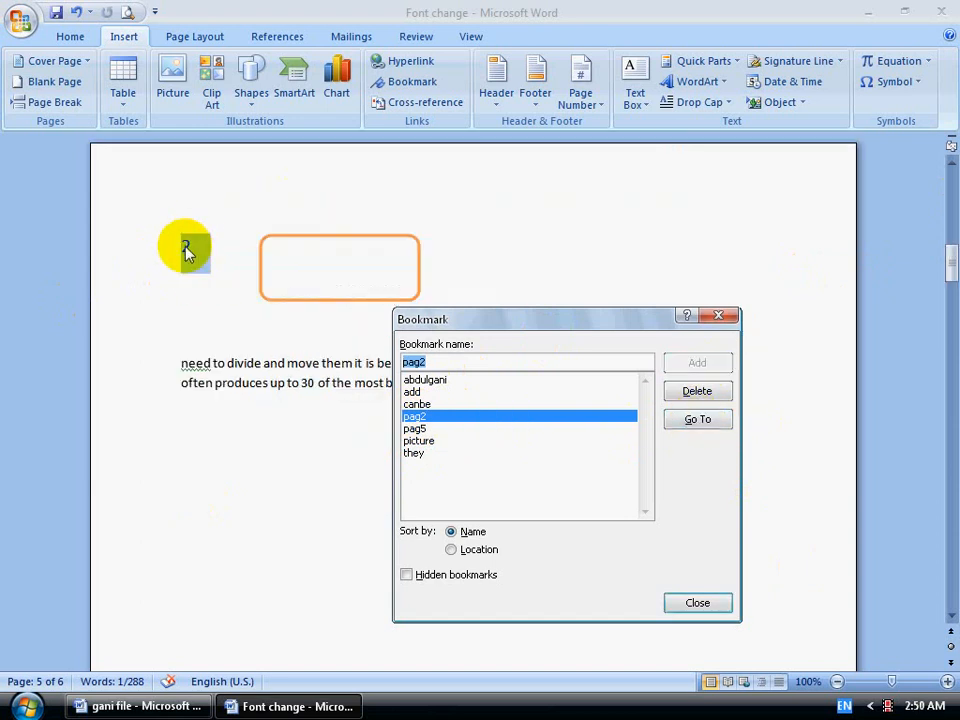
pyautogui.click(416, 404)
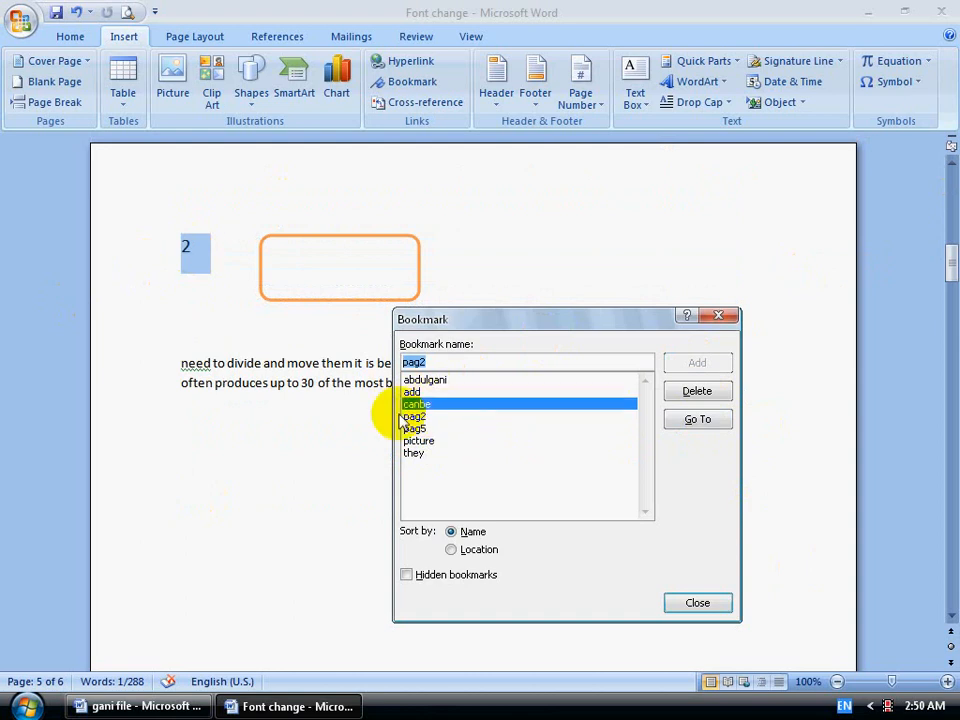
pyautogui.click(698, 421)
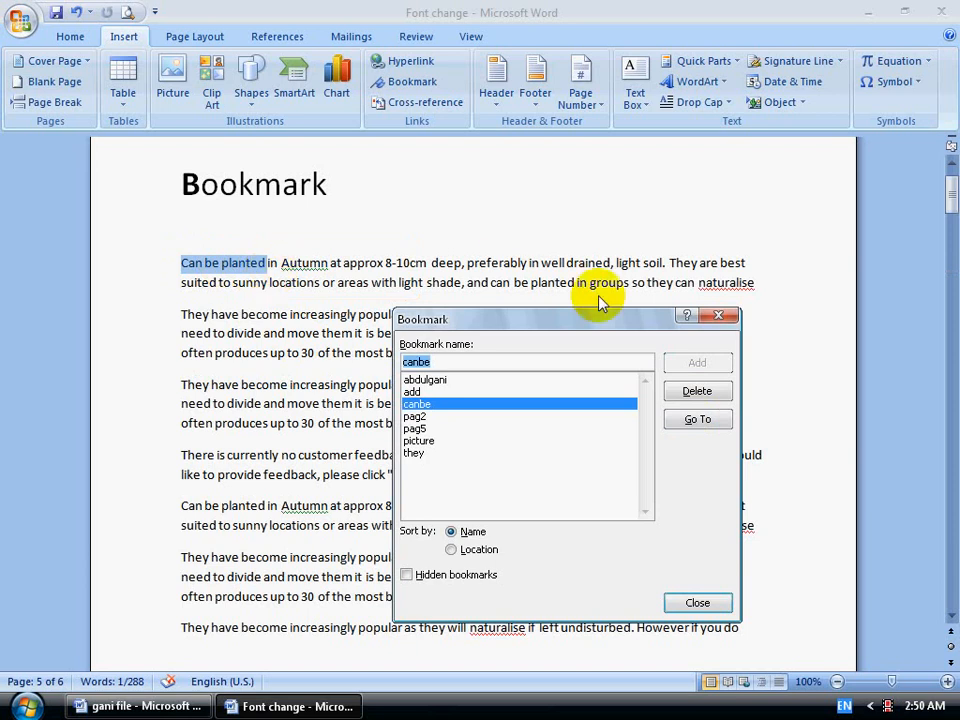
# Step: Go to the picture bookmark on page 4, and from there back to the canbe bookmark
pyautogui.click(421, 441)
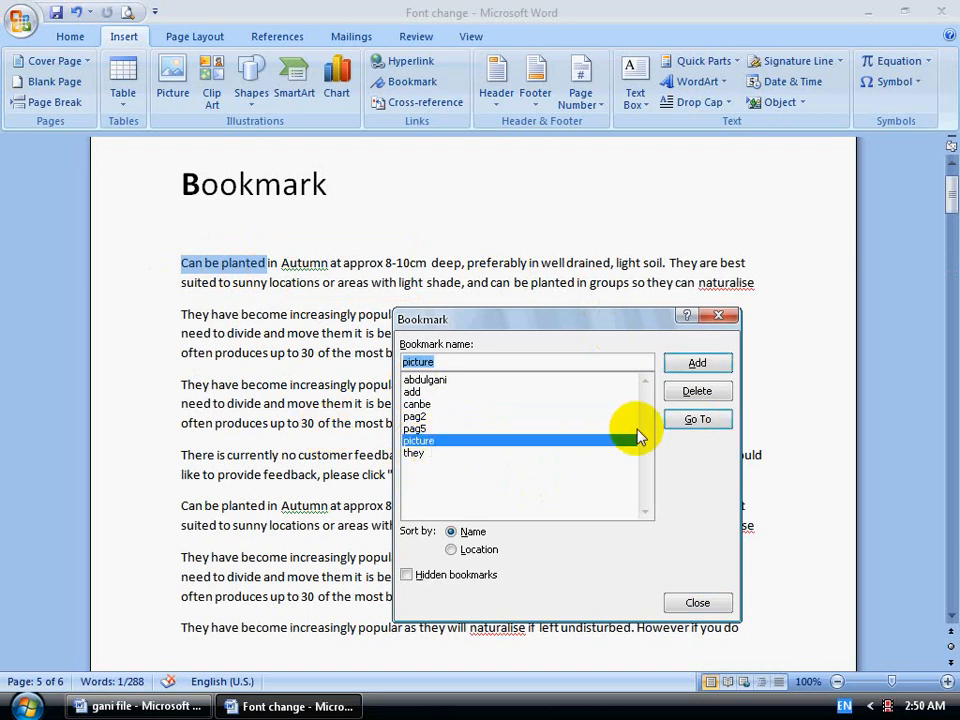
pyautogui.click(704, 422)
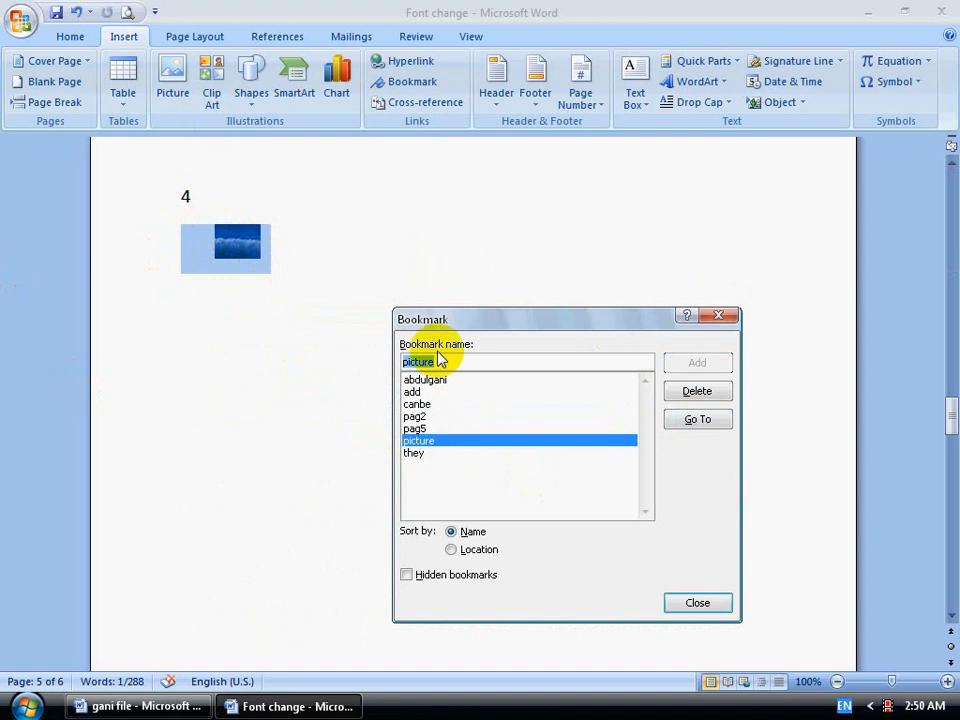
pyautogui.click(417, 404)
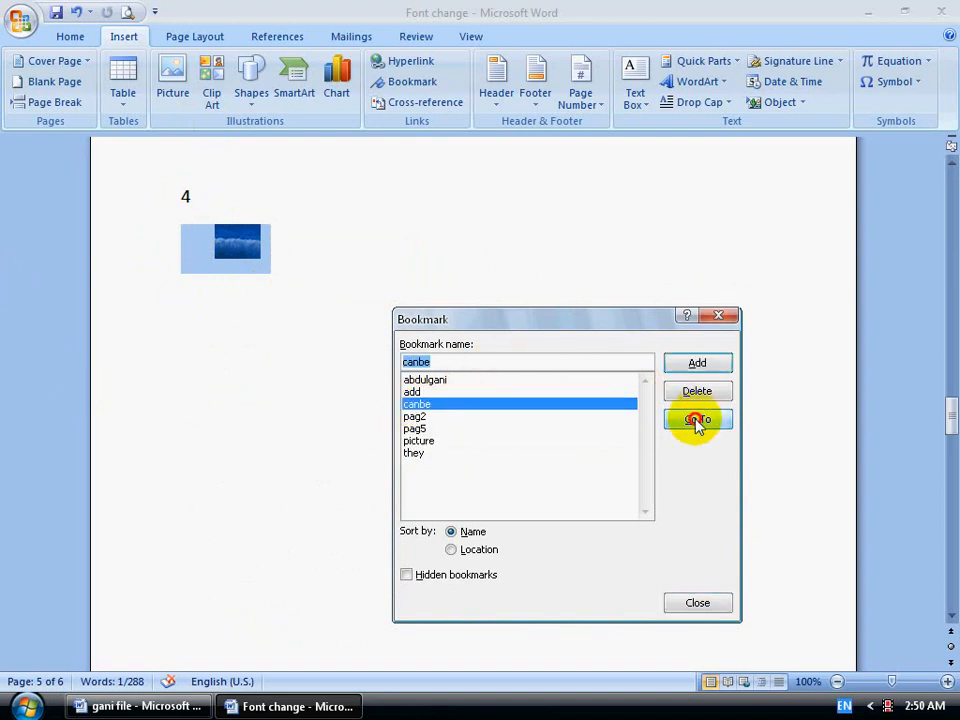
pyautogui.click(698, 420)
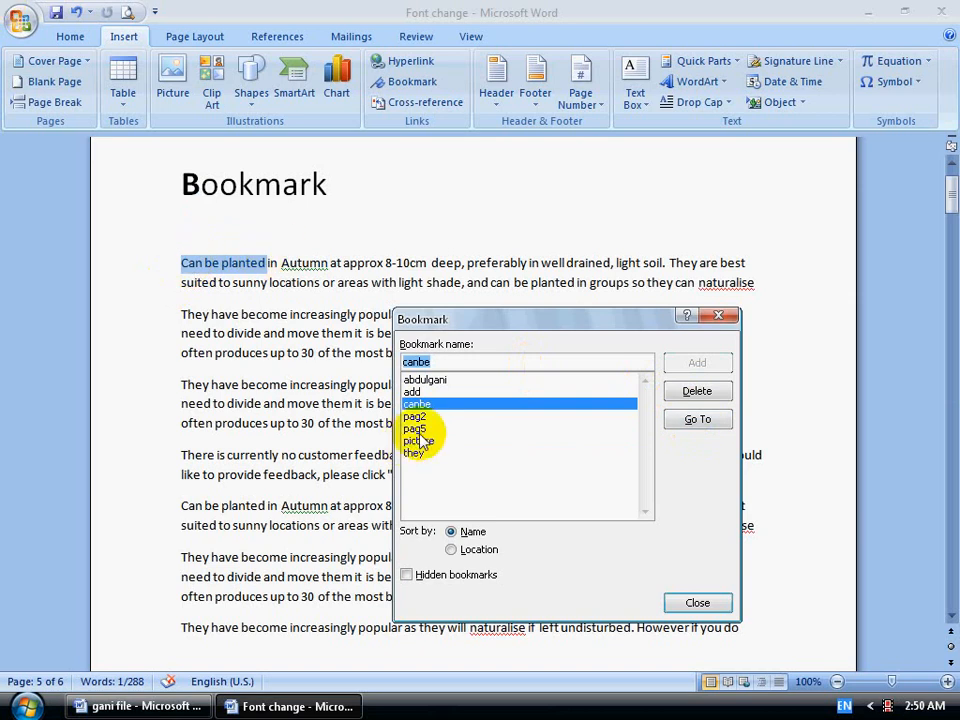
# Step: Go to the pag5 bookmark and delete it from the bookmark list
pyautogui.click(417, 428)
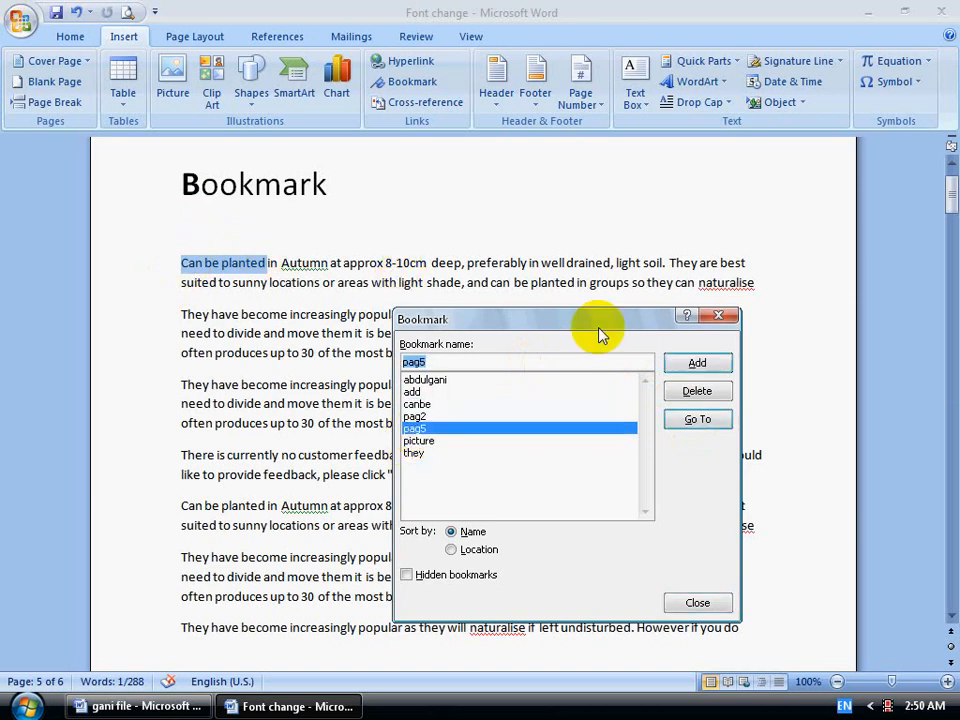
pyautogui.click(697, 420)
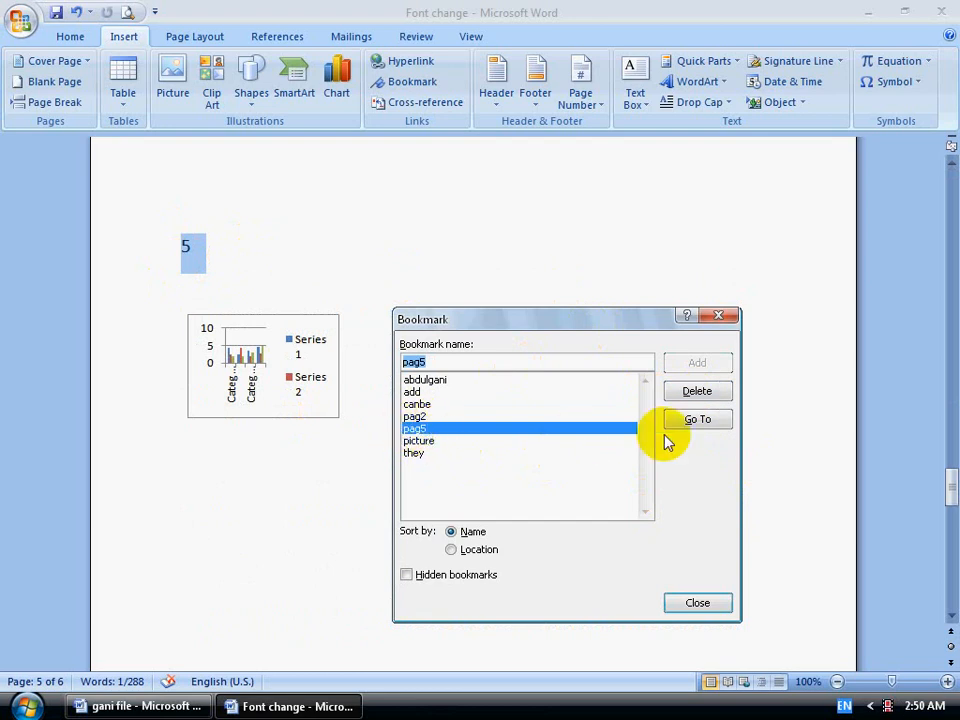
pyautogui.click(697, 391)
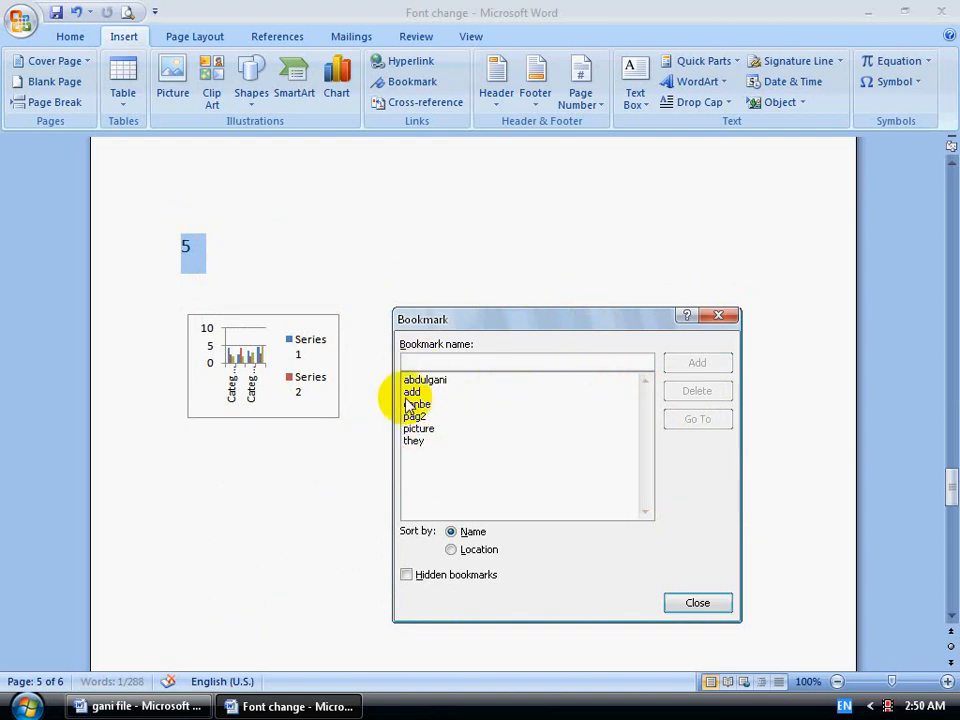
# Step: Delete the canbe, they and add bookmarks from the bookmark list
pyautogui.click(461, 404)
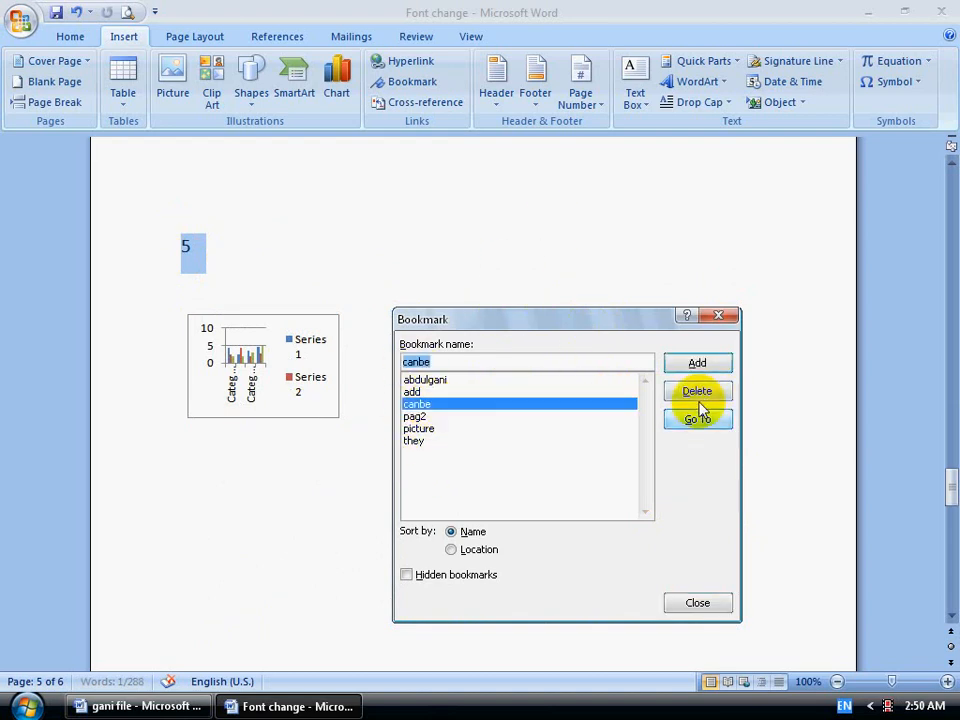
pyautogui.click(697, 391)
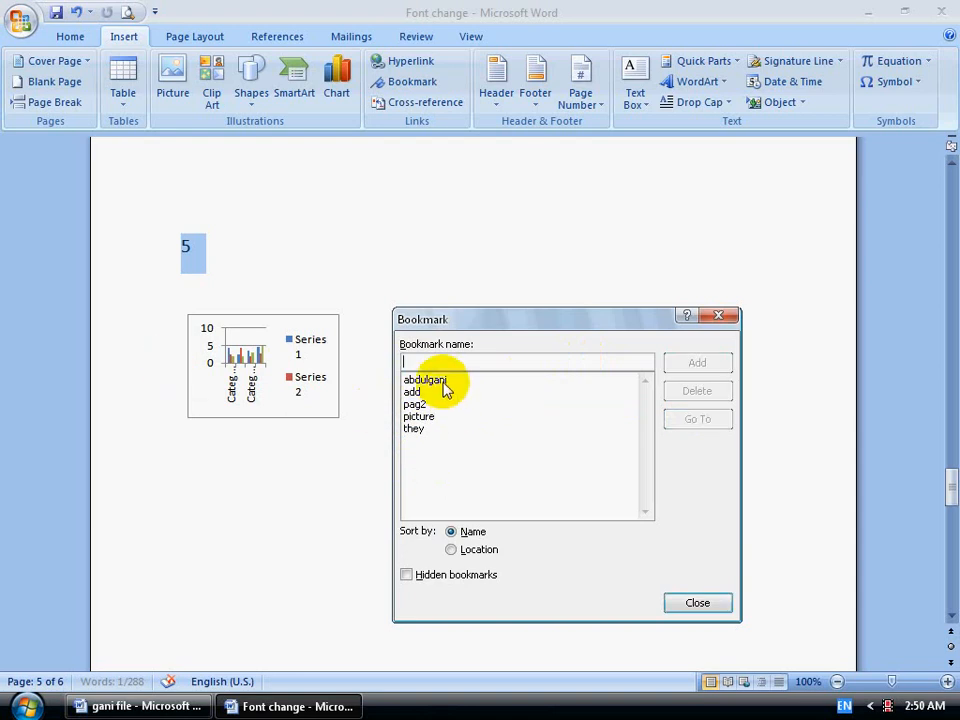
pyautogui.click(416, 430)
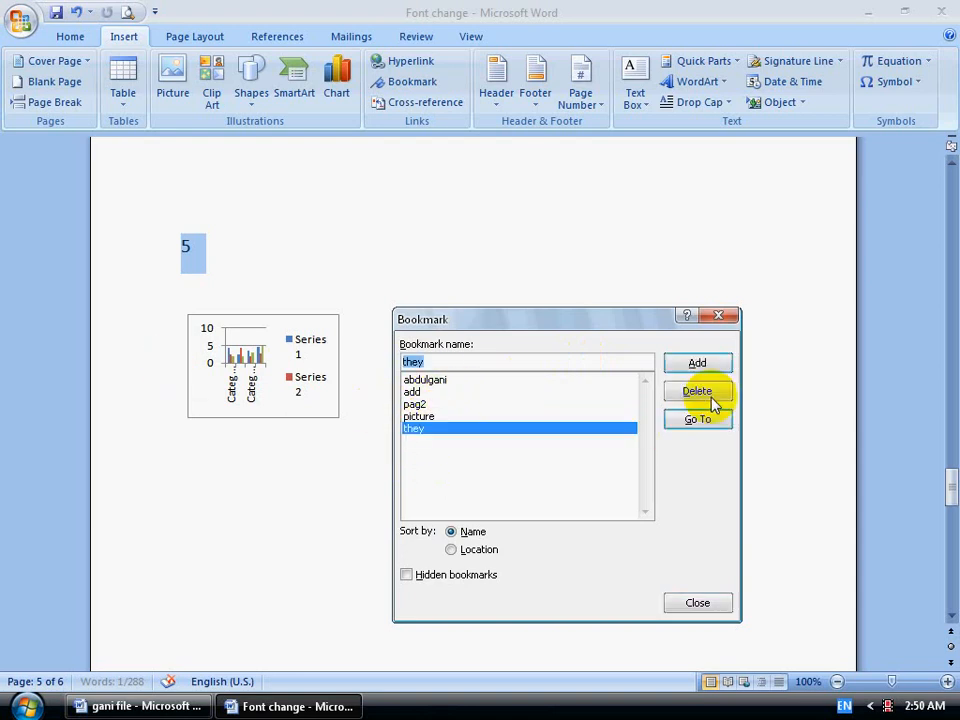
pyautogui.click(704, 393)
pyautogui.click(628, 392)
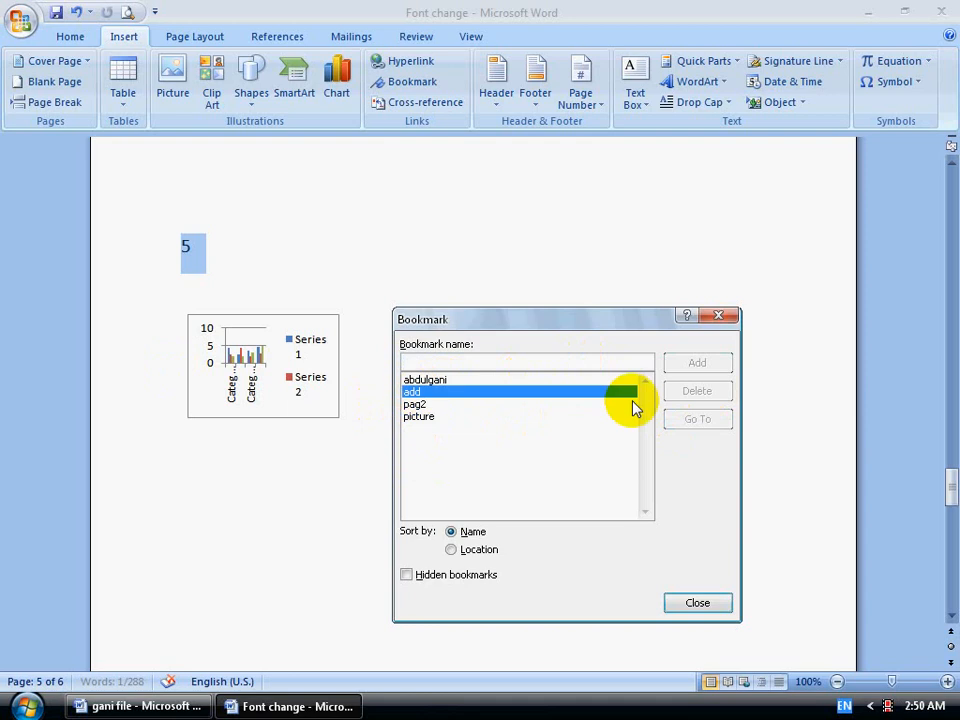
pyautogui.click(697, 392)
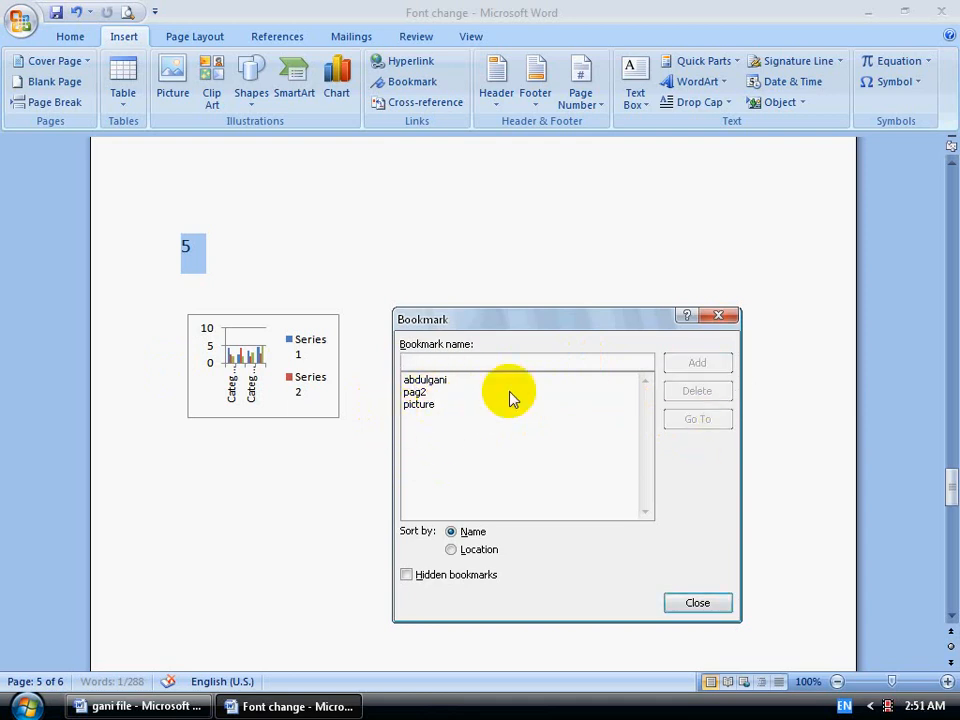
# Step: Reassign the bookmark named after the person to the selected number 5 on page 5, and go to it from the document's beginning
pyautogui.click(426, 381)
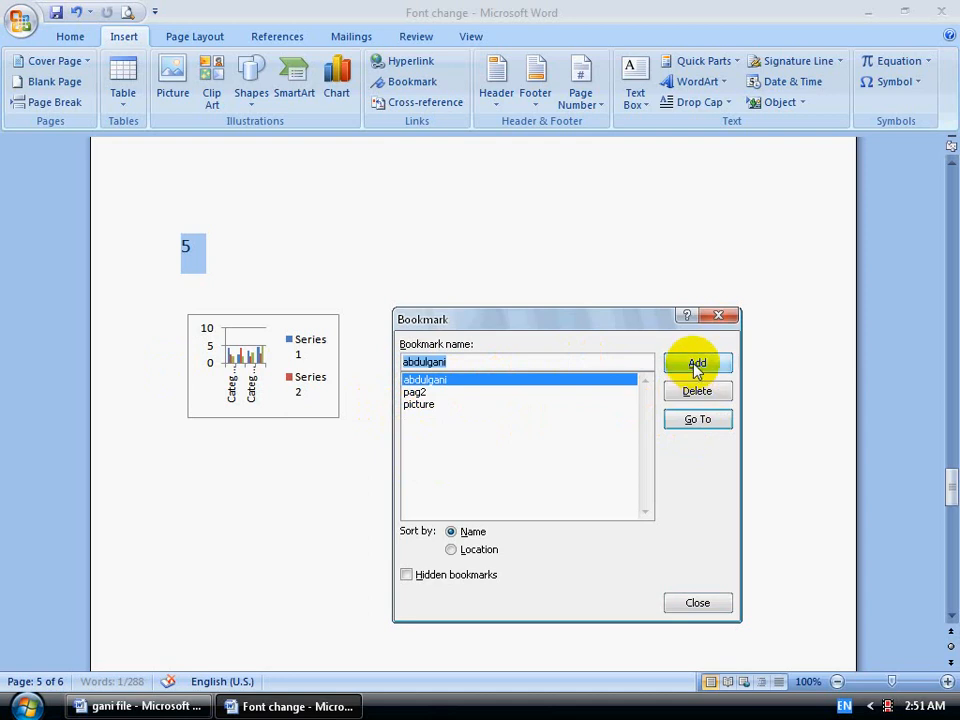
pyautogui.click(697, 364)
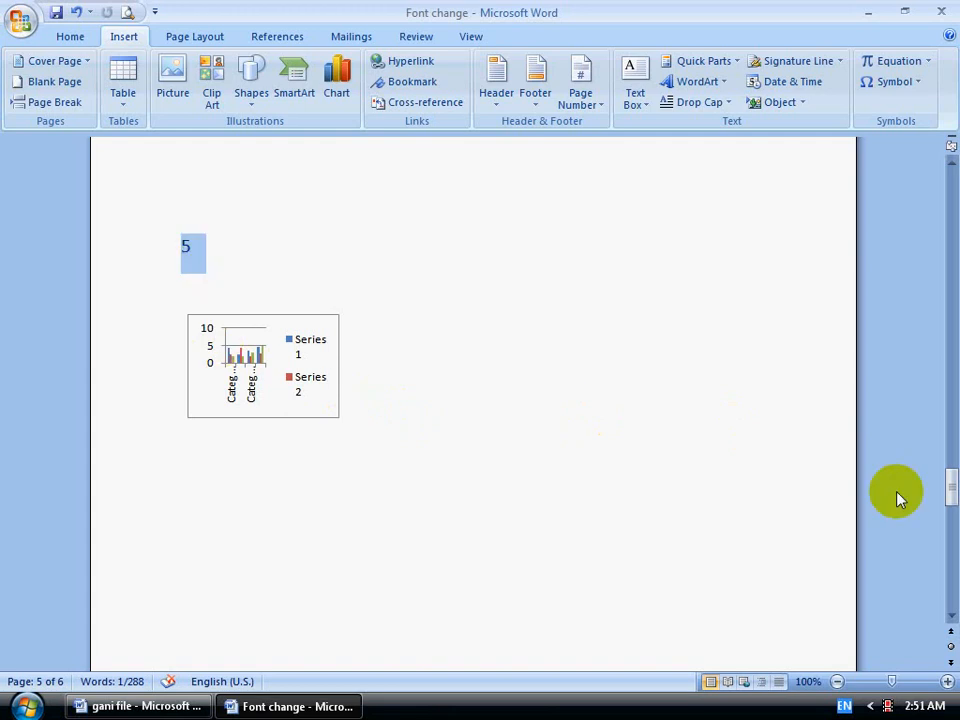
pyautogui.moveTo(950, 493); pyautogui.dragTo(951, 190)
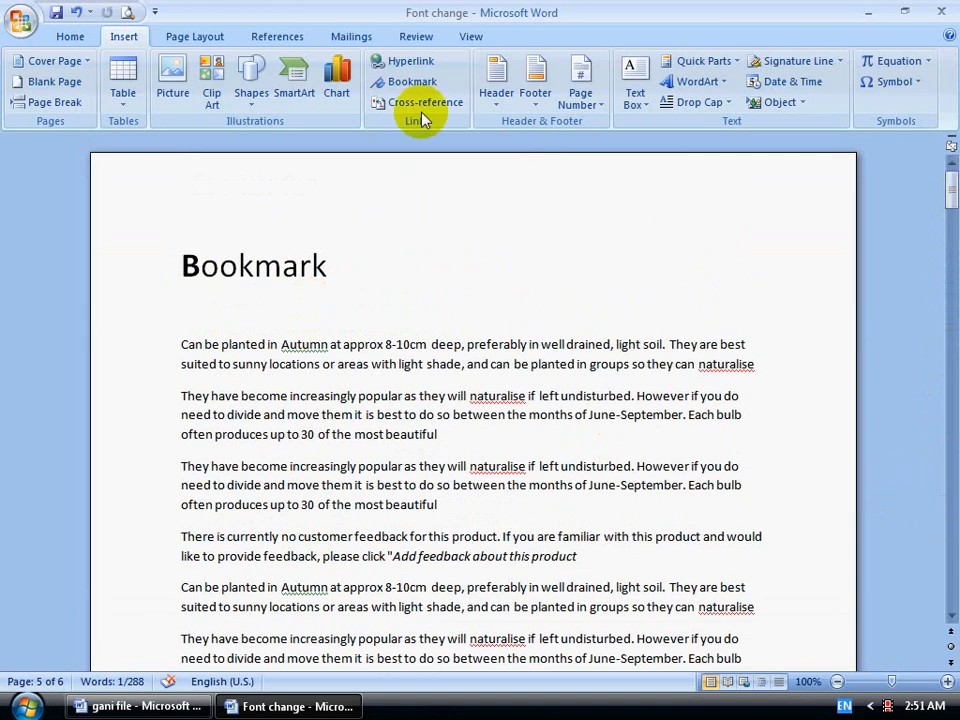
pyautogui.click(412, 84)
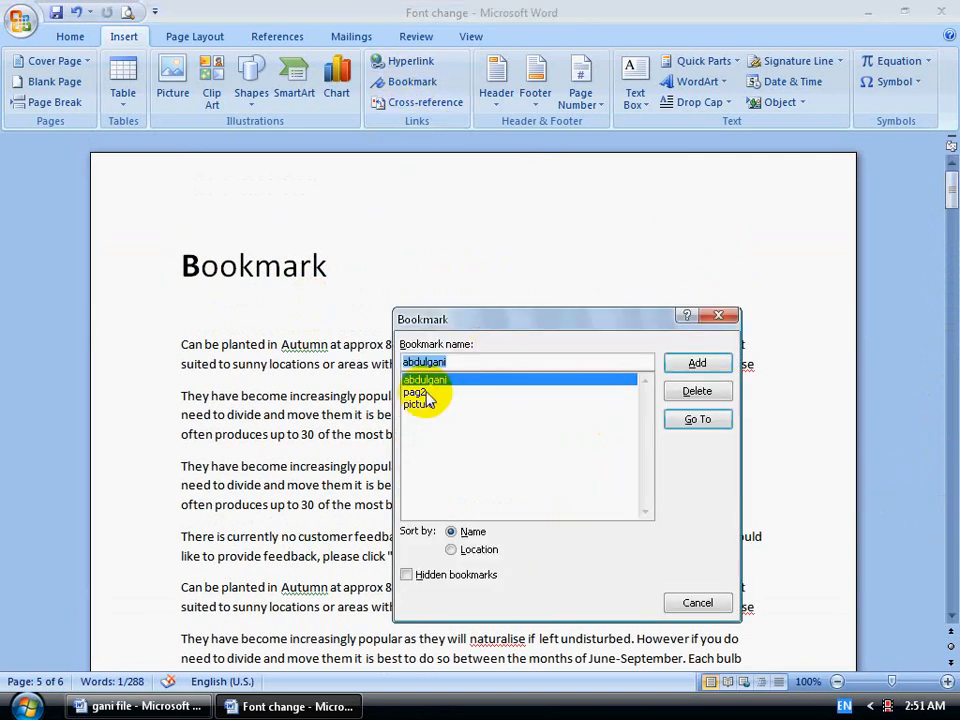
pyautogui.click(693, 420)
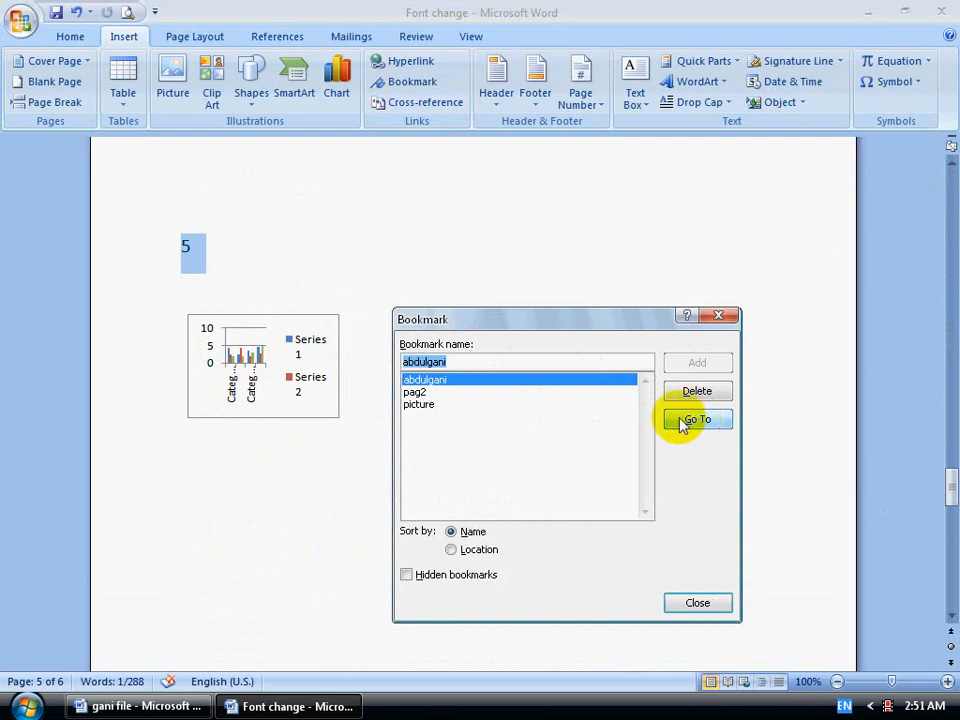
# Step: Go to the pag2 bookmark, then the picture bookmark, and return to the bookmark named after the person on page 5
pyautogui.click(418, 395)
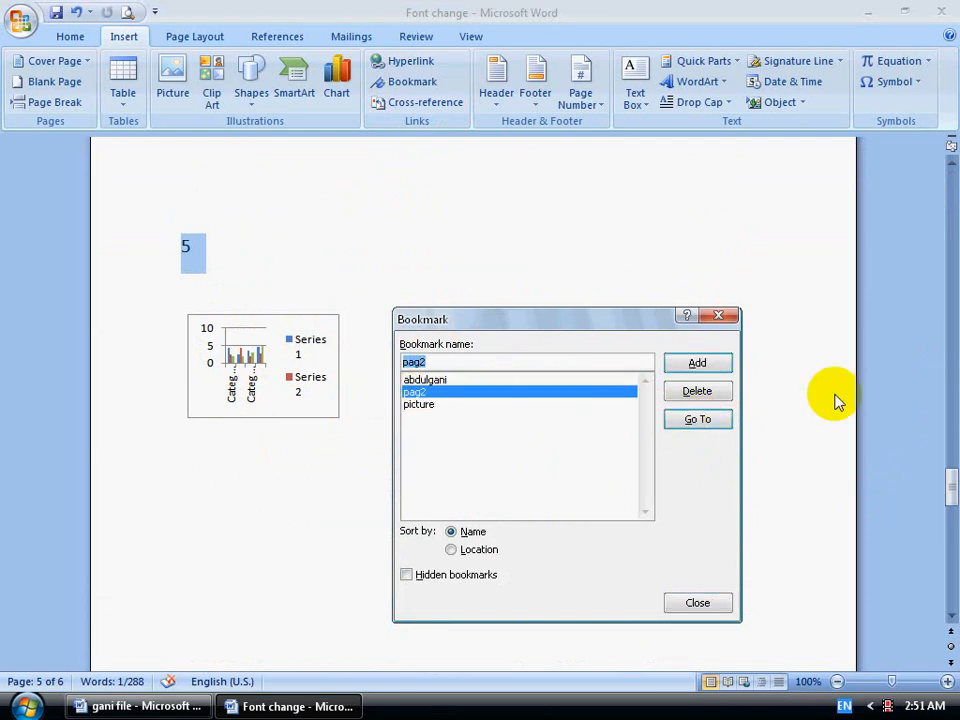
pyautogui.click(703, 421)
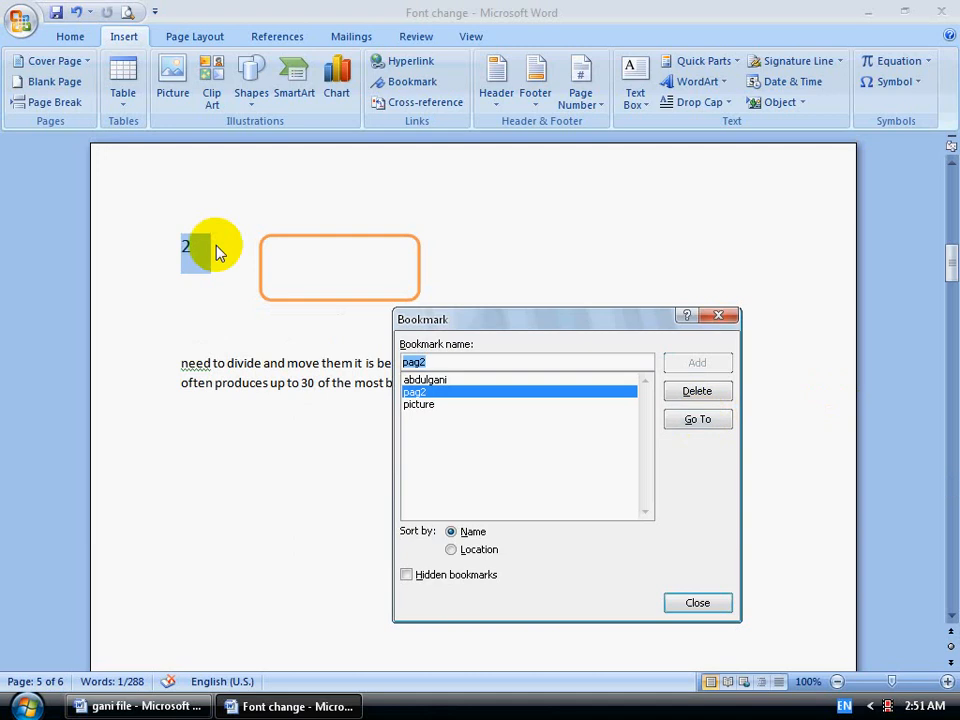
pyautogui.click(423, 405)
pyautogui.click(697, 421)
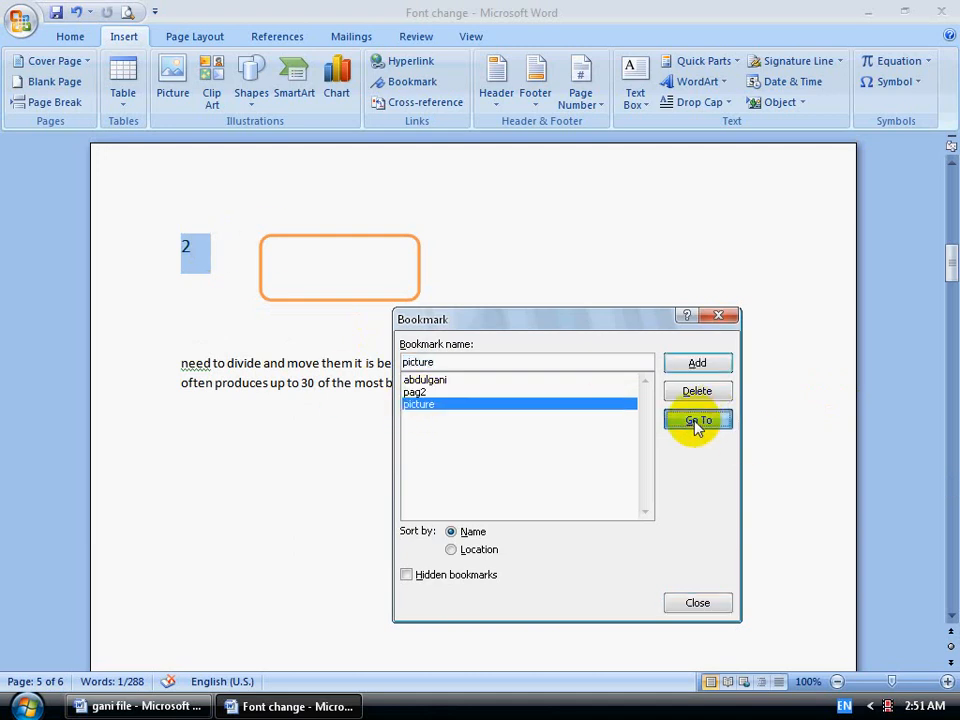
pyautogui.click(430, 380)
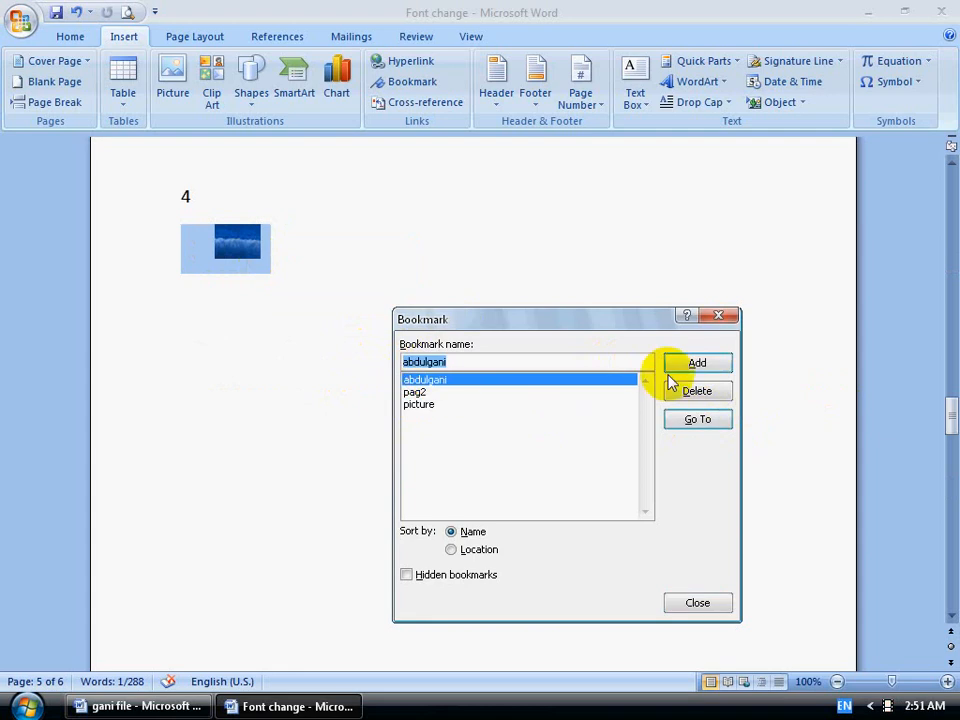
pyautogui.click(697, 421)
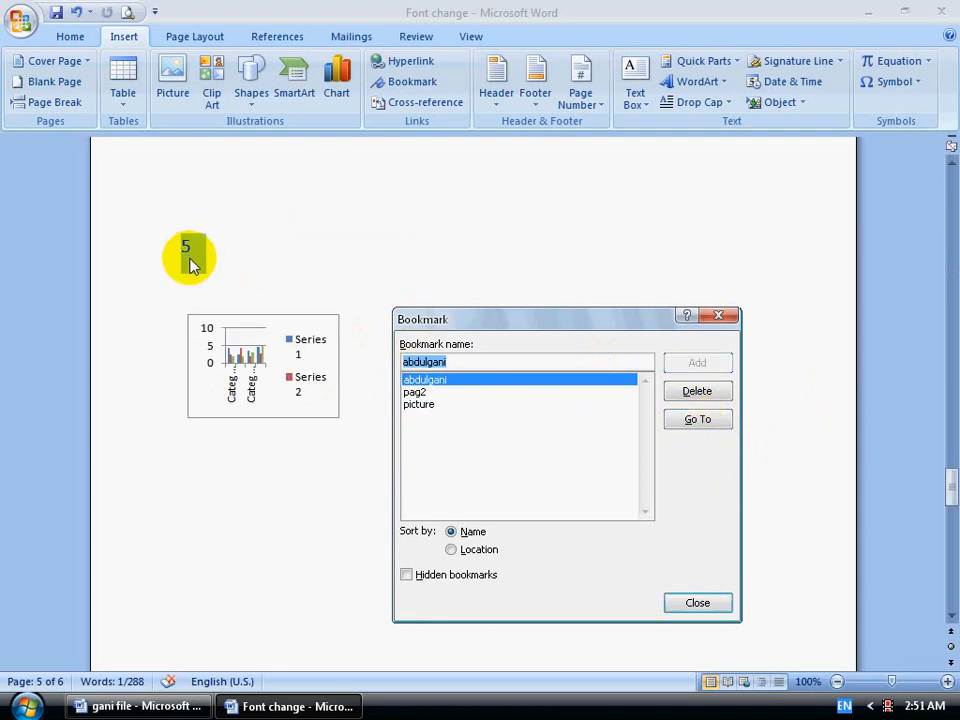
# Step: Delete the picture bookmark from the bookmark list and close the Bookmark dialog
pyautogui.moveTo(583, 326); pyautogui.dragTo(328, 284)
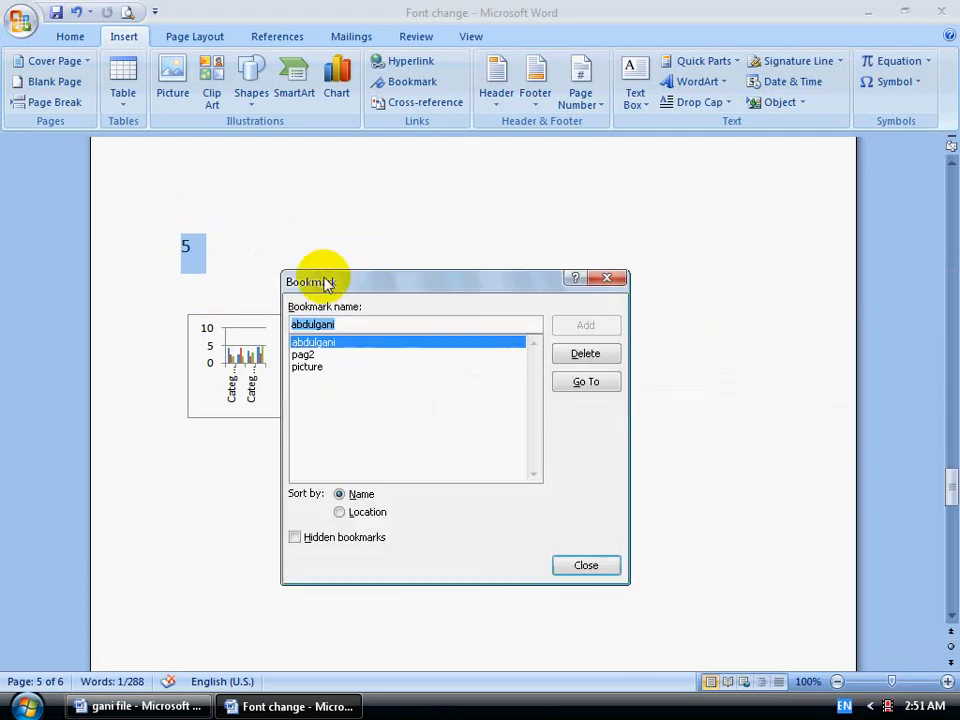
pyautogui.click(313, 368)
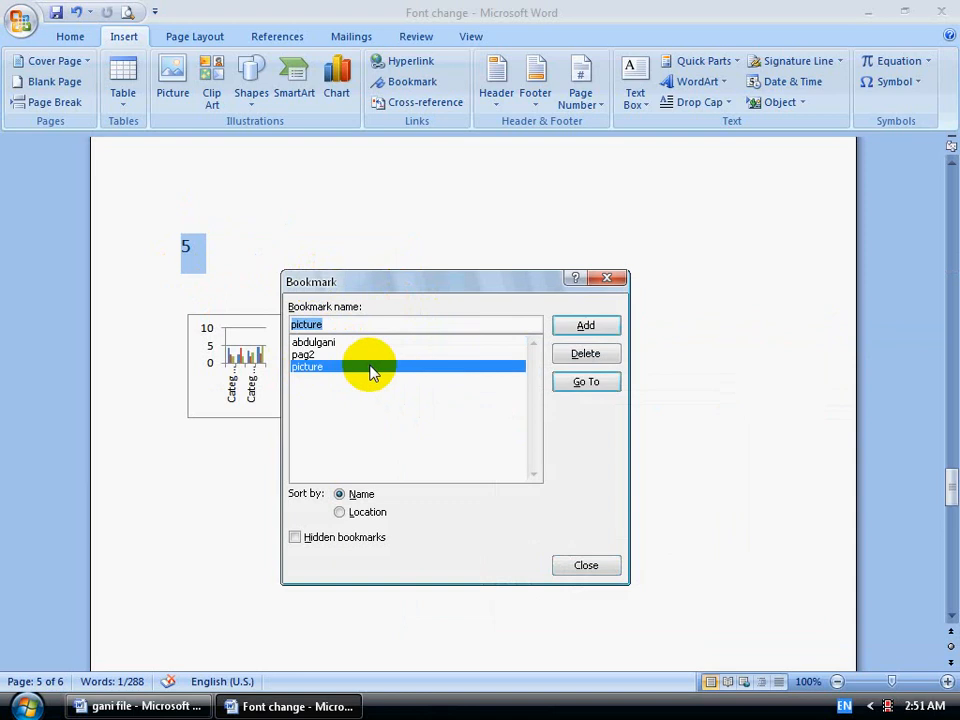
pyautogui.click(586, 354)
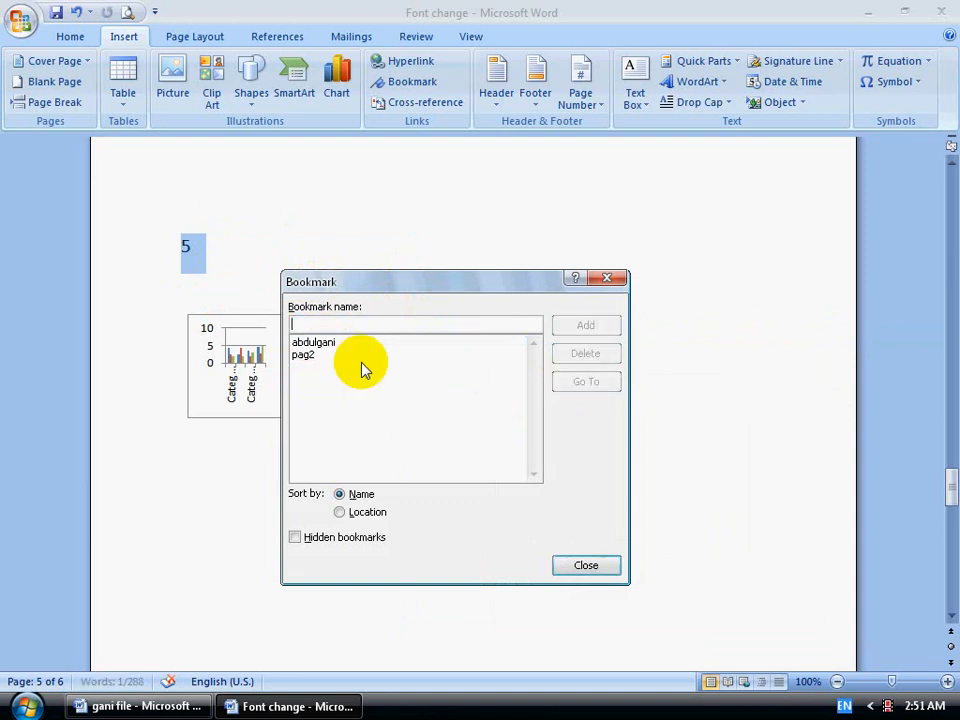
pyautogui.click(521, 343)
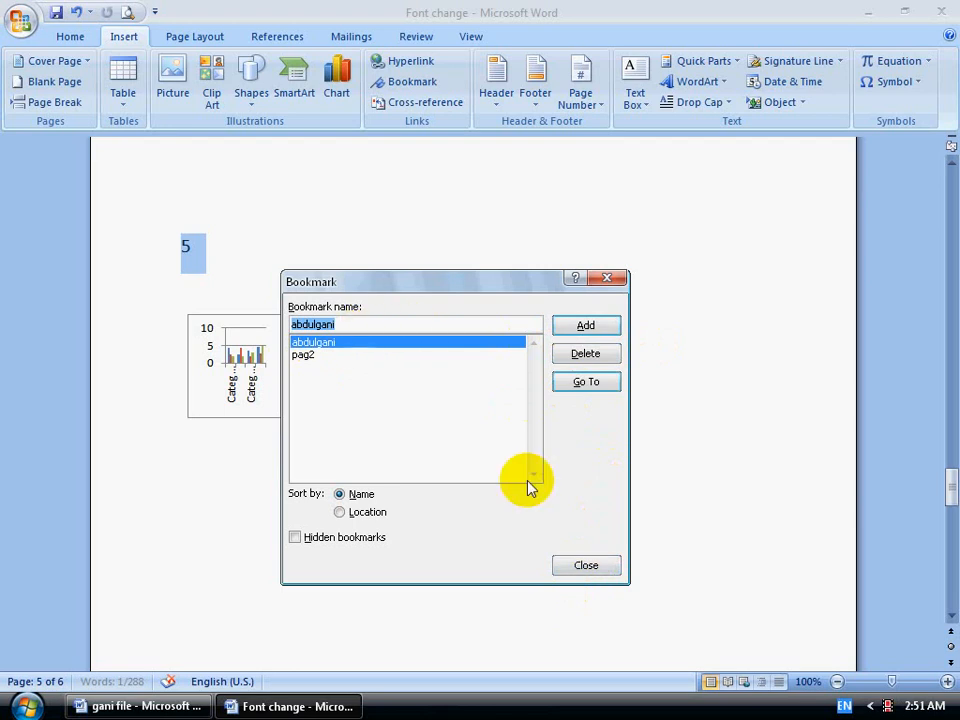
pyautogui.click(586, 567)
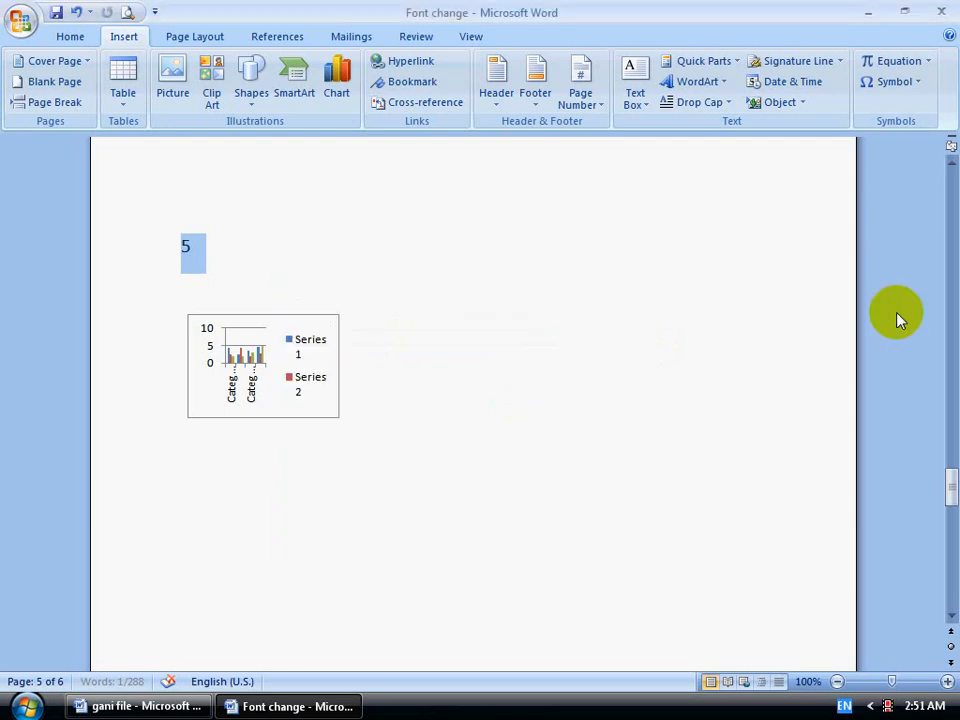
pyautogui.click(870, 18)
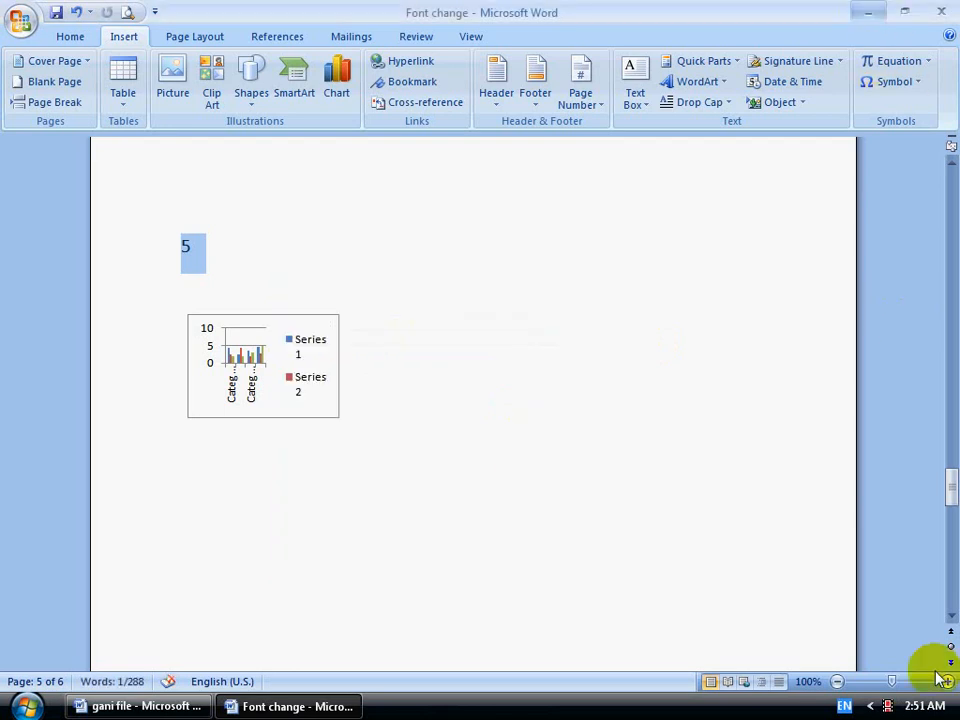